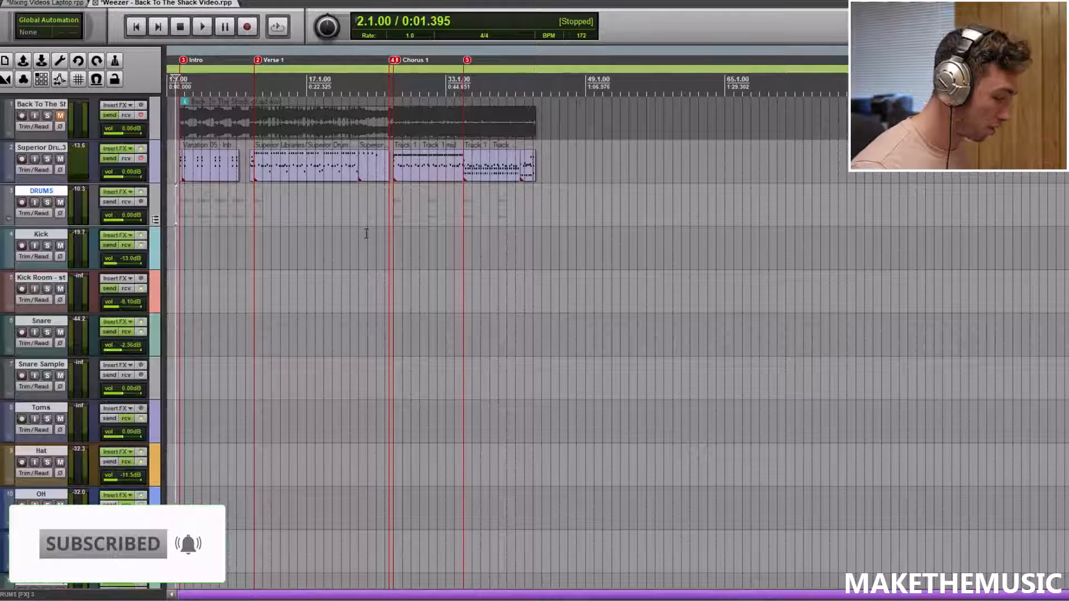
Look over the session's tracks, from the drums down through the guitars, vocals and backups
scroll(357, 232, up, 2)
scroll(331, 232, up, 2)
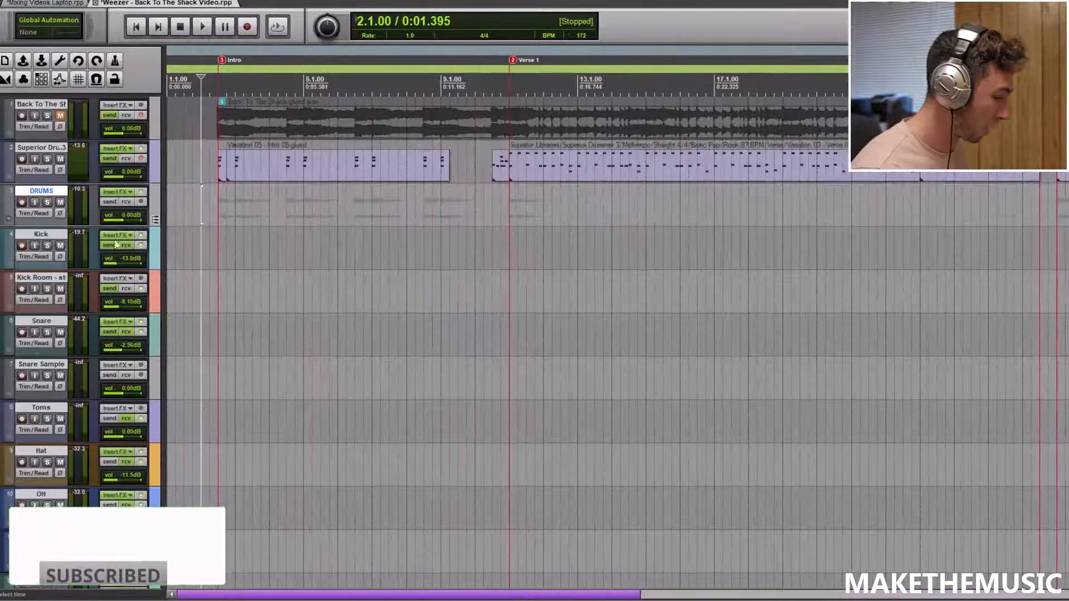
scroll(331, 231, down, 5)
scroll(331, 231, down, 15)
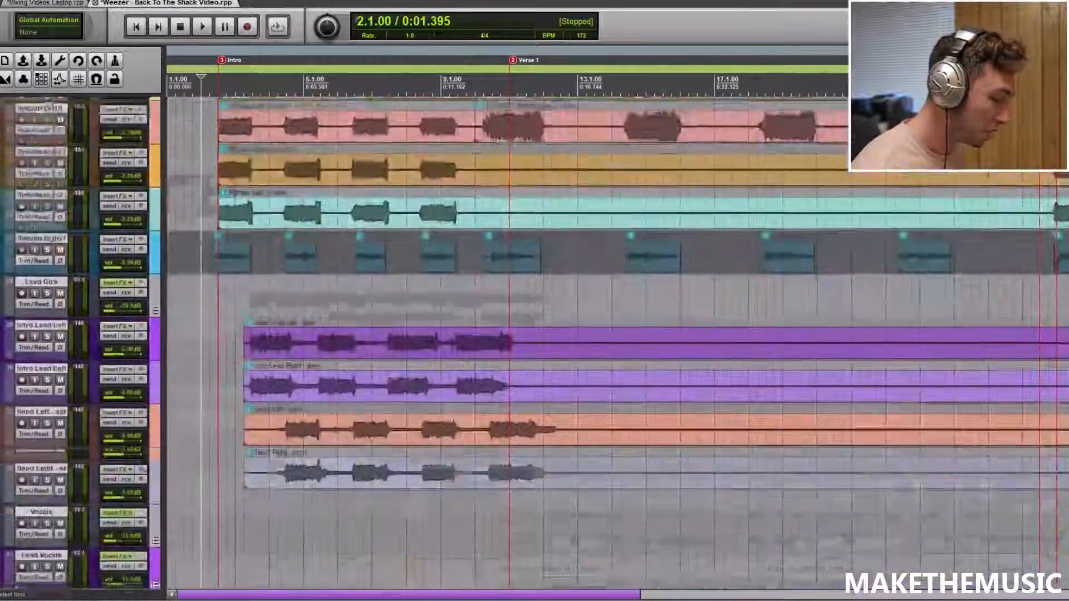
scroll(949, 175, up, 20)
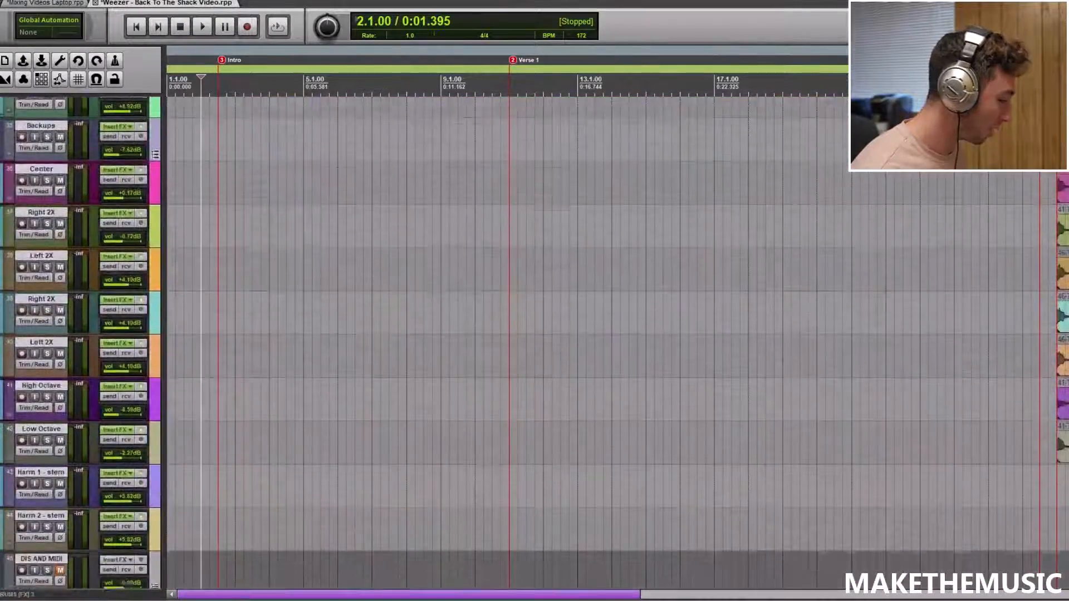
scroll(439, 251, down, 2)
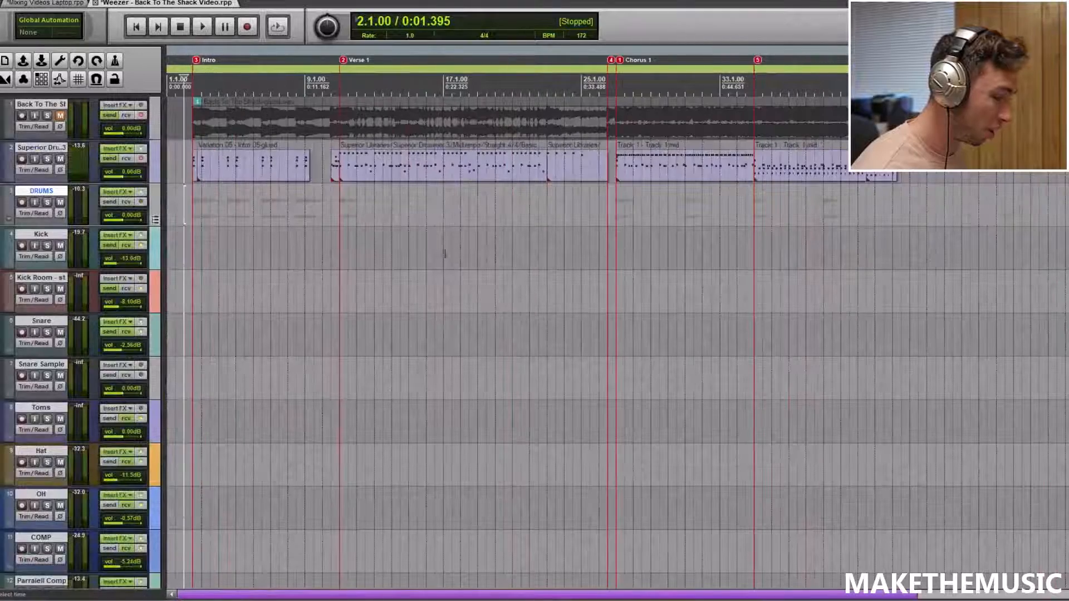
Show the mixer and inspect the Virtual Mix Rack settings on the master track
click(56, 7)
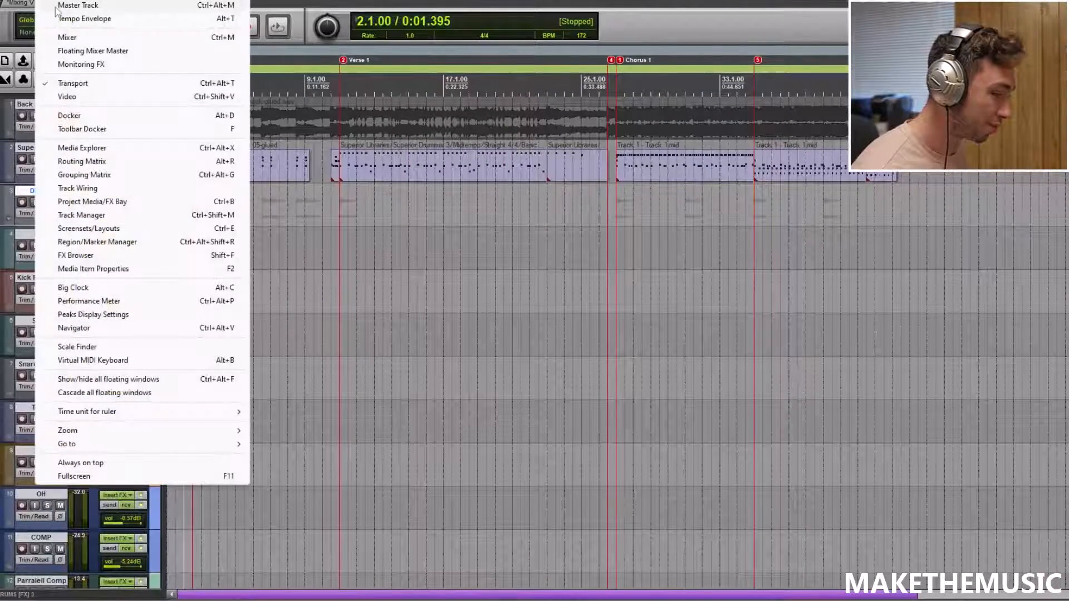
click(65, 37)
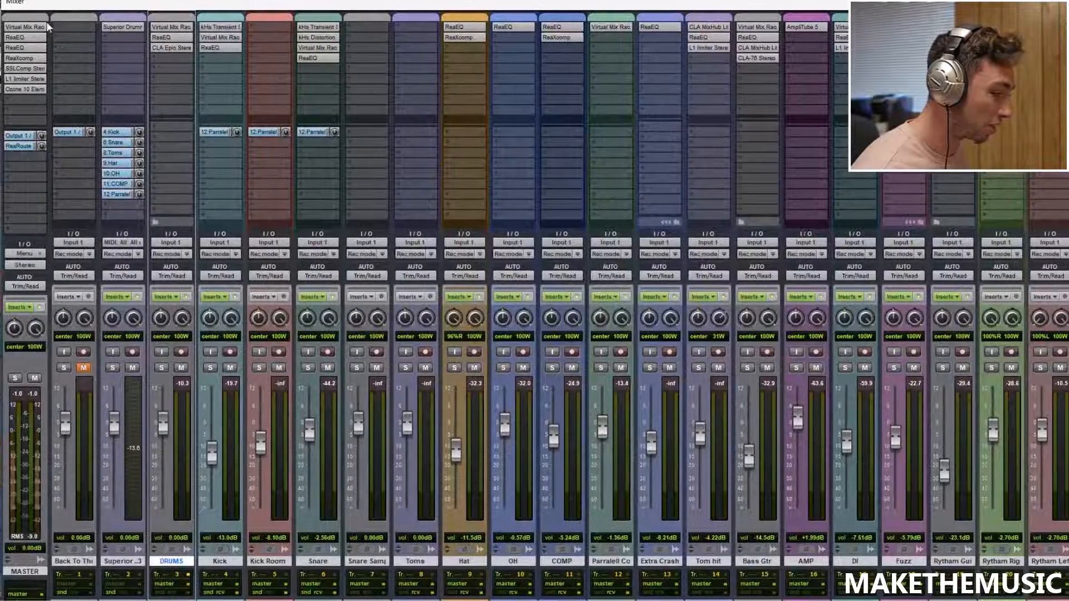
click(30, 33)
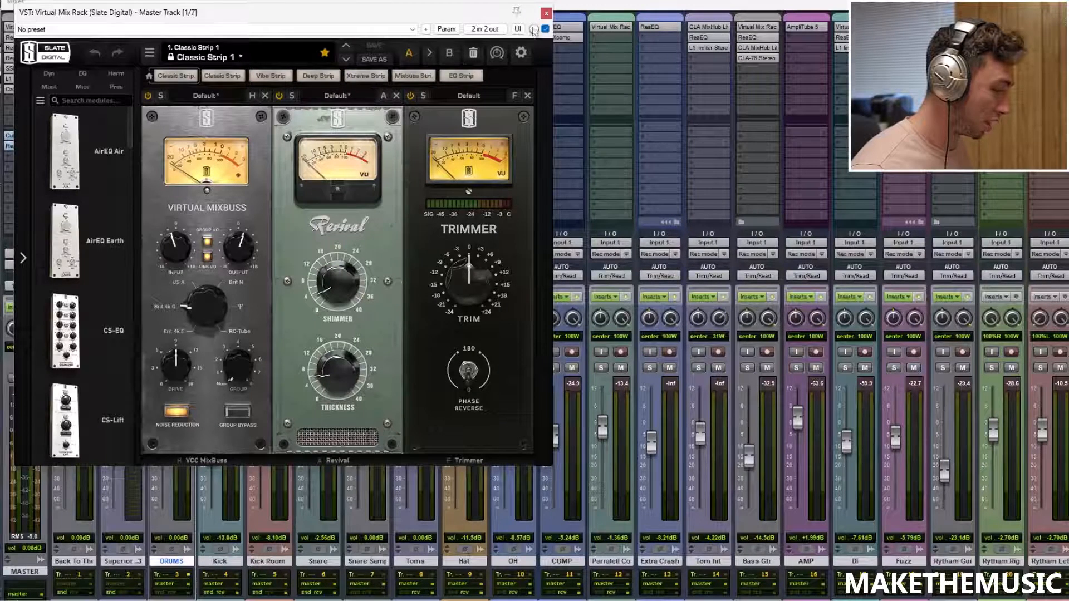
click(546, 13)
Inspect the two ReaEQ plugins and the ReaXcomp on the master track, closing each one after viewing
click(25, 37)
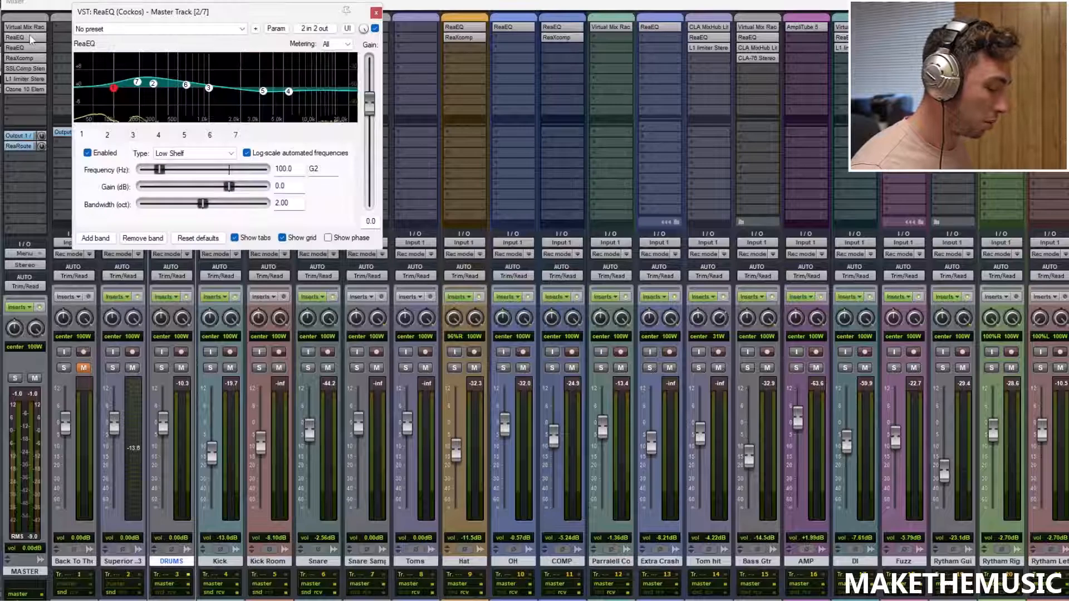
click(377, 13)
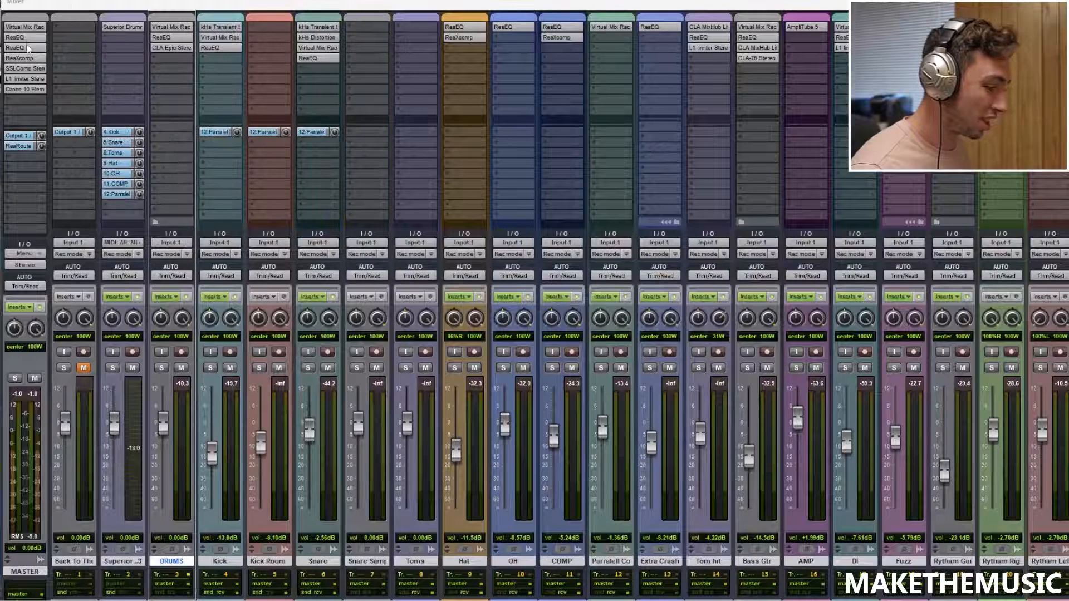
click(25, 47)
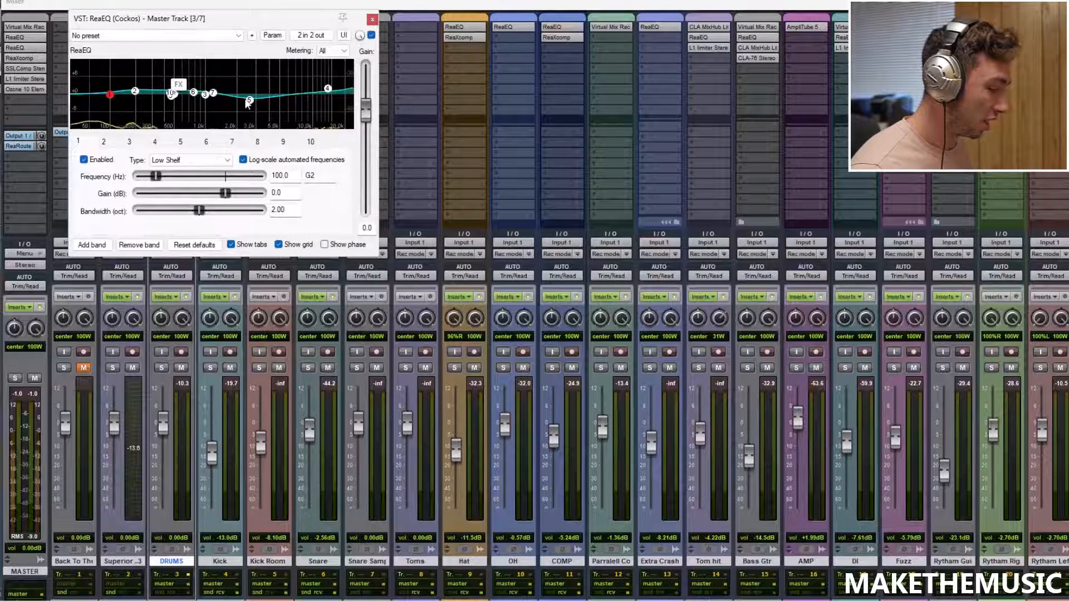
click(372, 19)
click(21, 58)
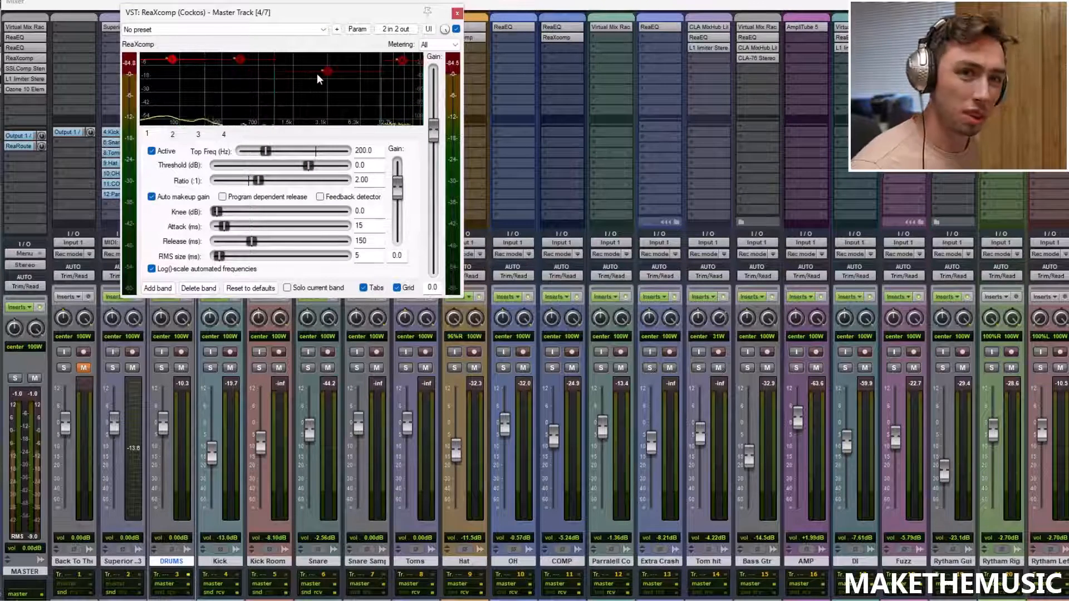
click(456, 12)
View the master's SSLComp Stereo while playing the chorus from bar 29, with the mixer hidden, and close the plugin
click(35, 69)
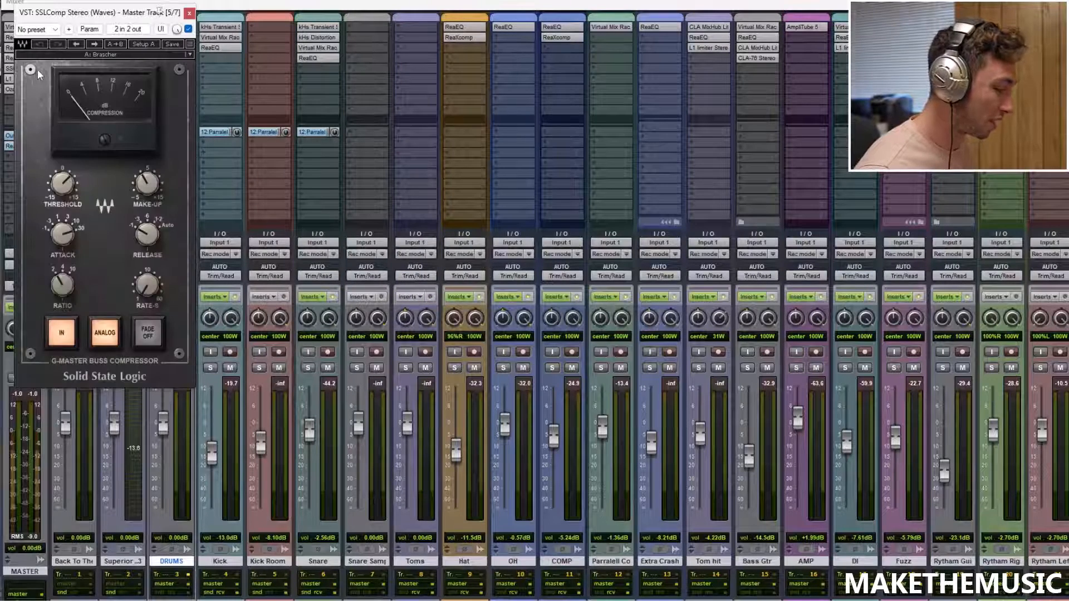
key(ctrl+m)
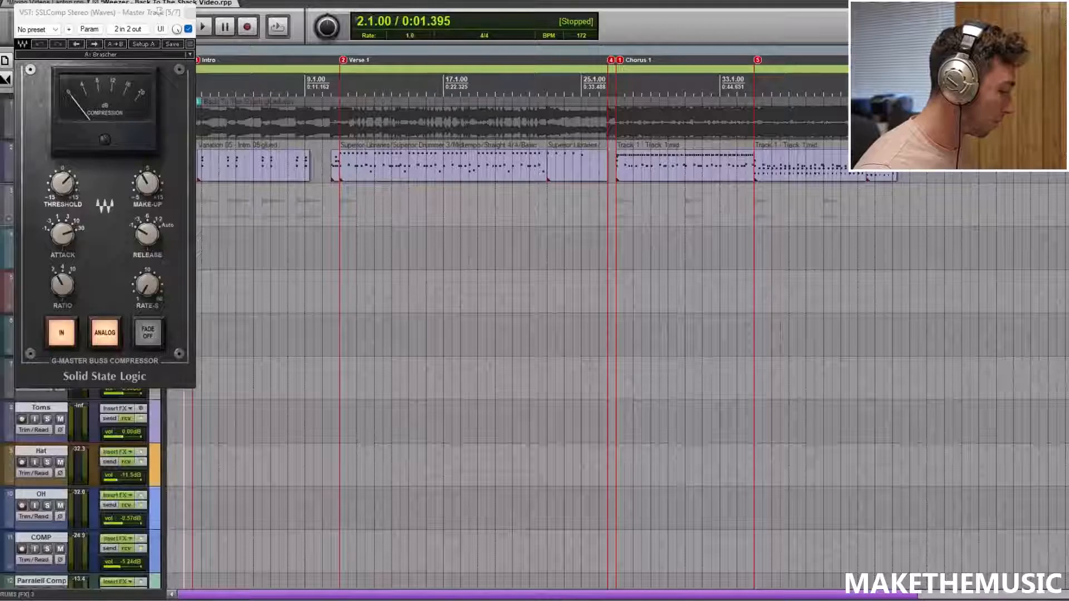
click(648, 248)
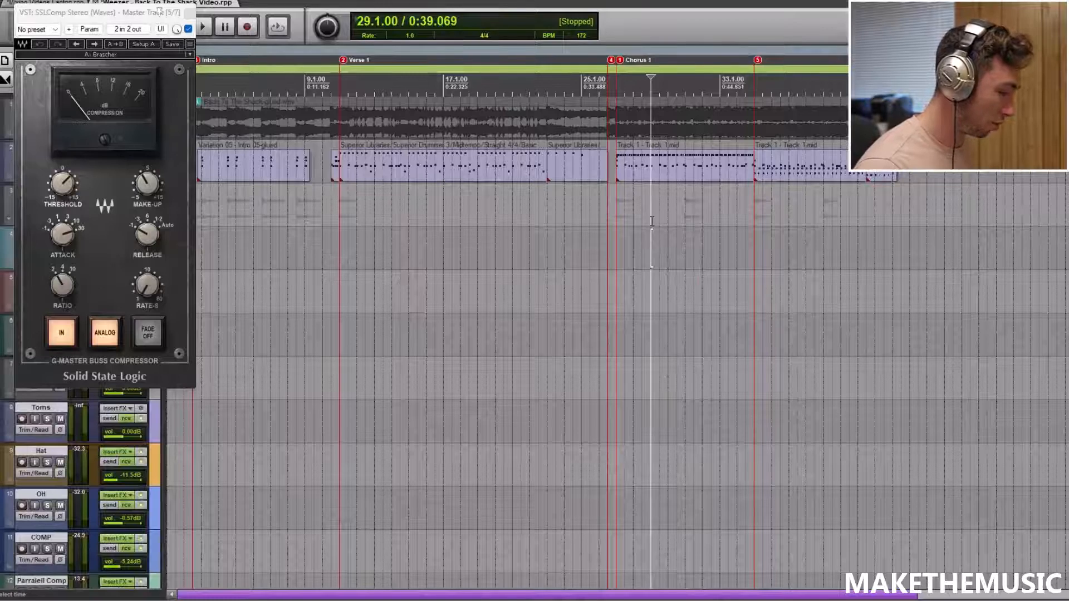
key(space)
scroll(695, 207, up, 4)
scroll(696, 208, down, 5)
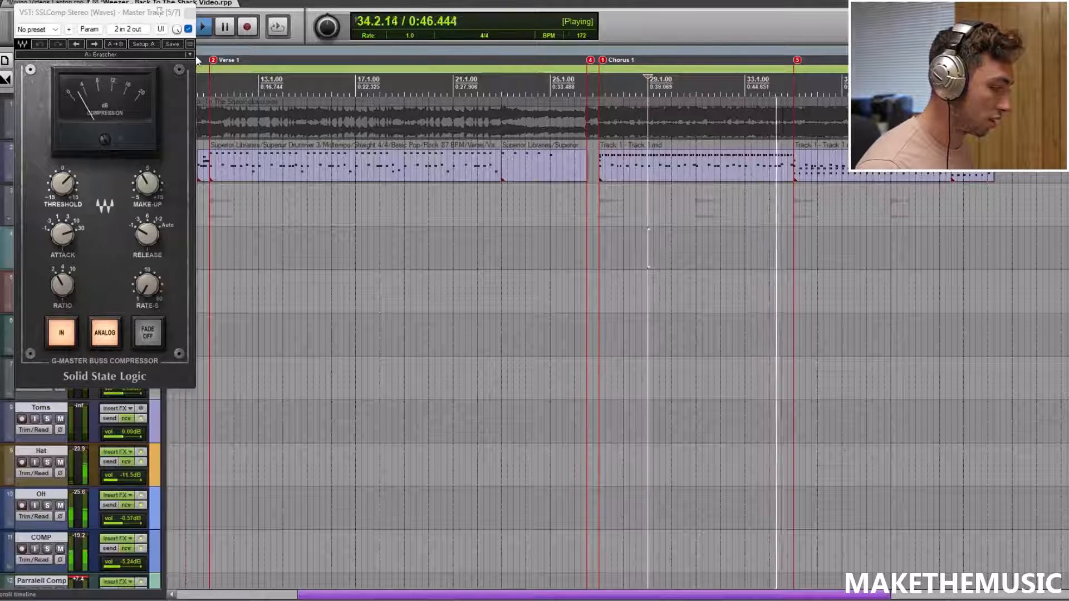
key(space)
click(190, 12)
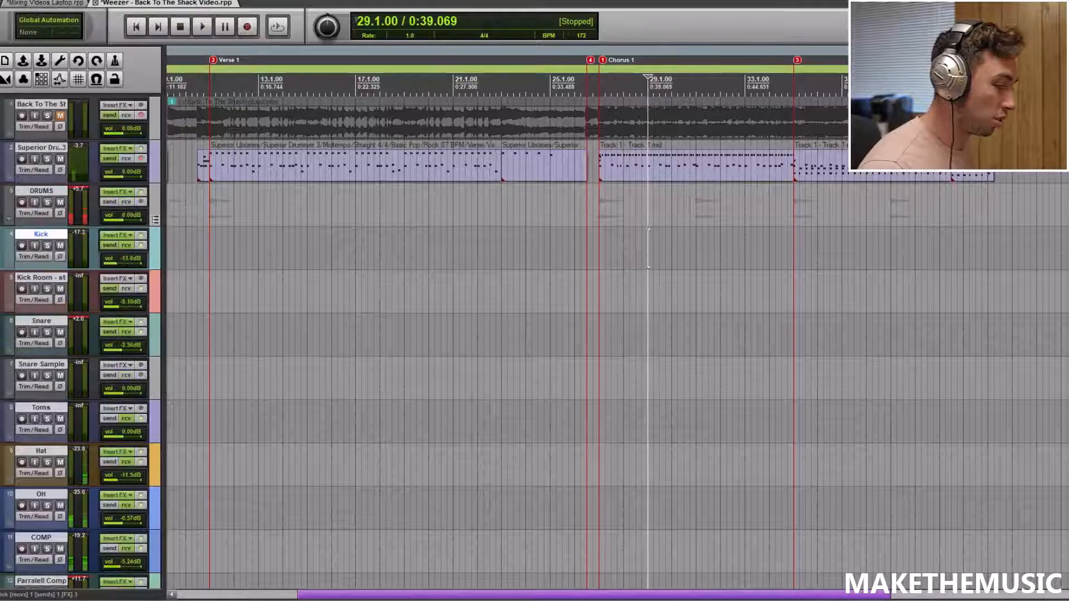
Inspect the L1 limiter Stereo on the master track from the mixer, and return to the arrangement
click(54, 1)
click(62, 38)
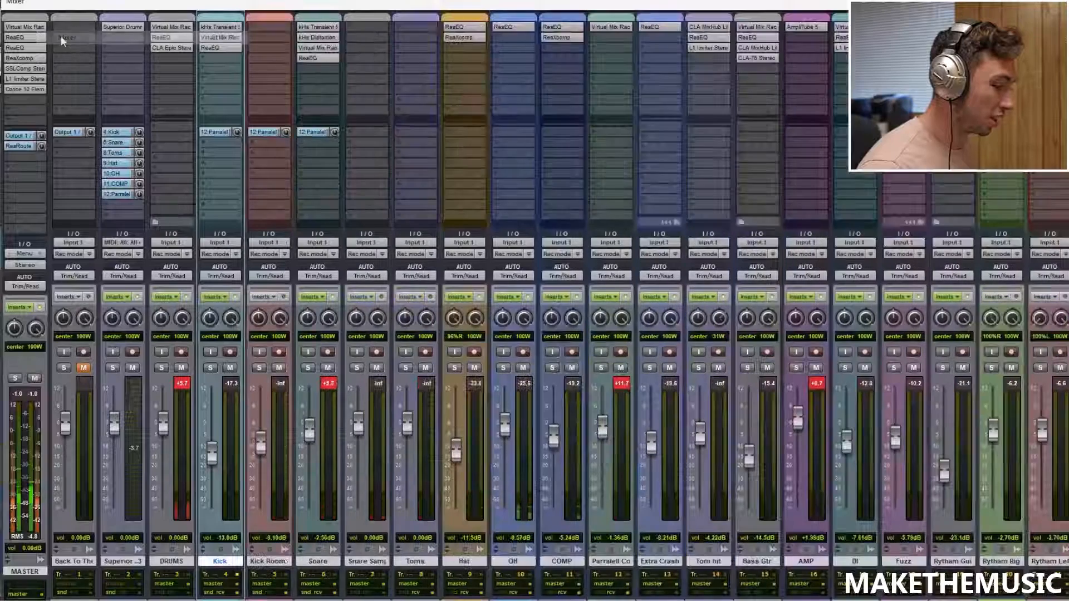
click(35, 82)
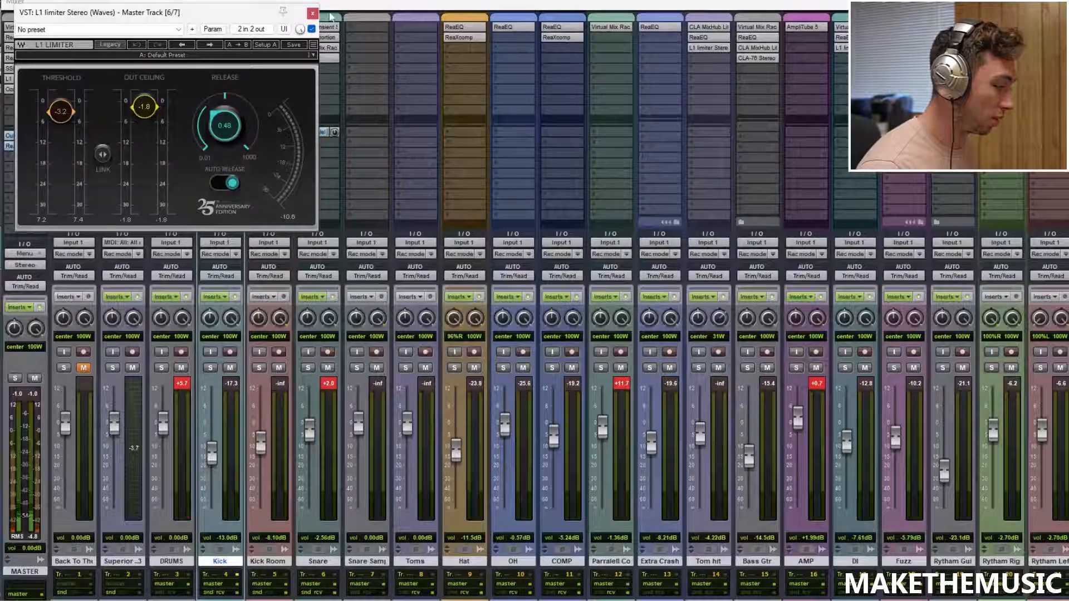
click(312, 12)
key(ctrl+m)
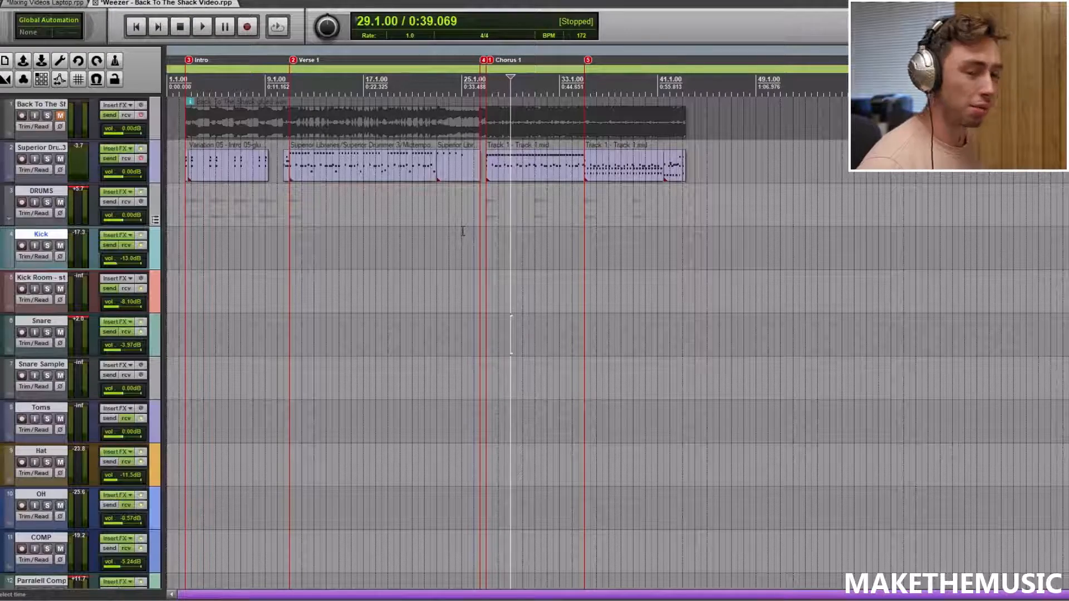
Open the Superior Drummer 3 instrument on track 2 and move its window higher so the whole plugin fits
scroll(570, 254, up, 2)
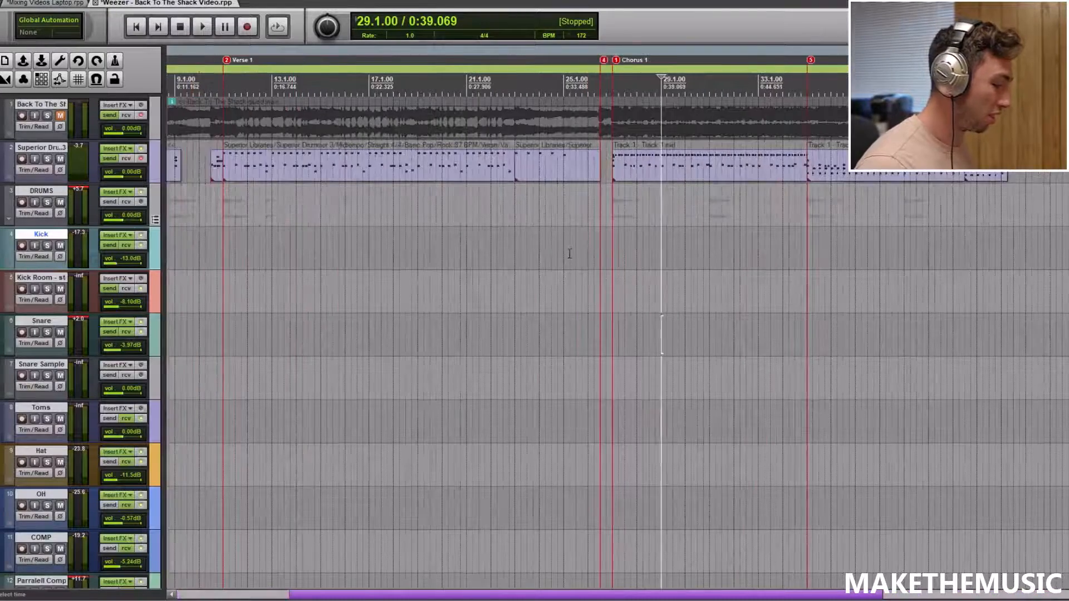
scroll(569, 254, down, 2)
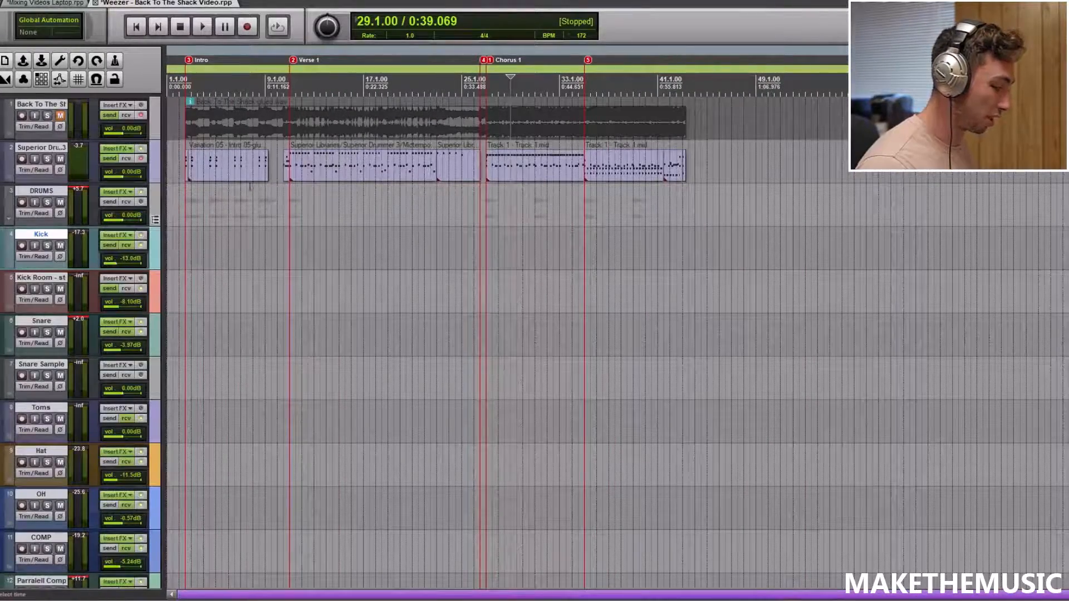
click(119, 149)
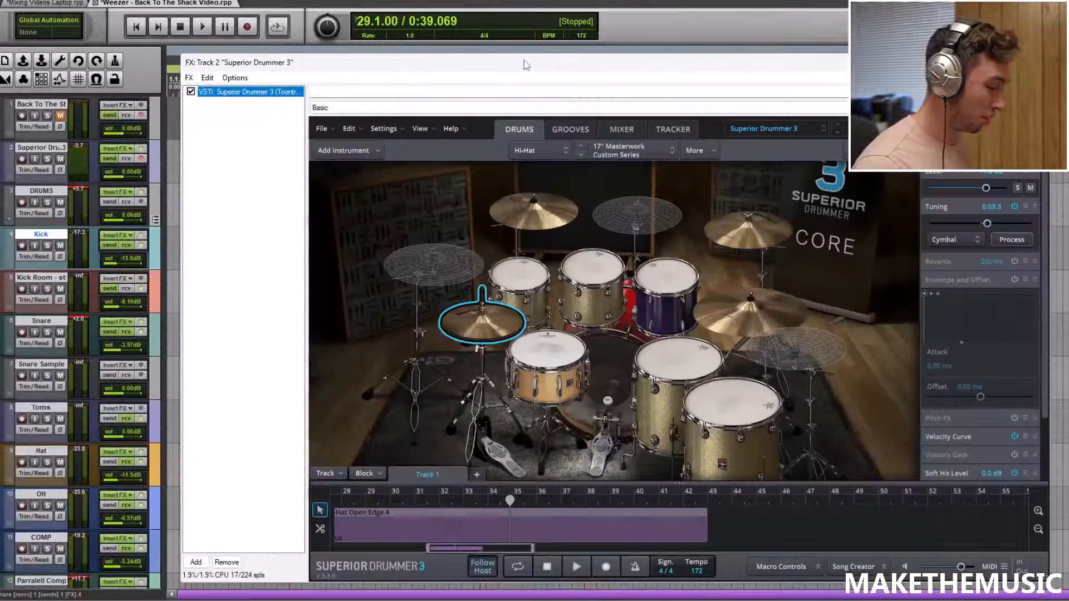
drag(550, 64, 545, 47)
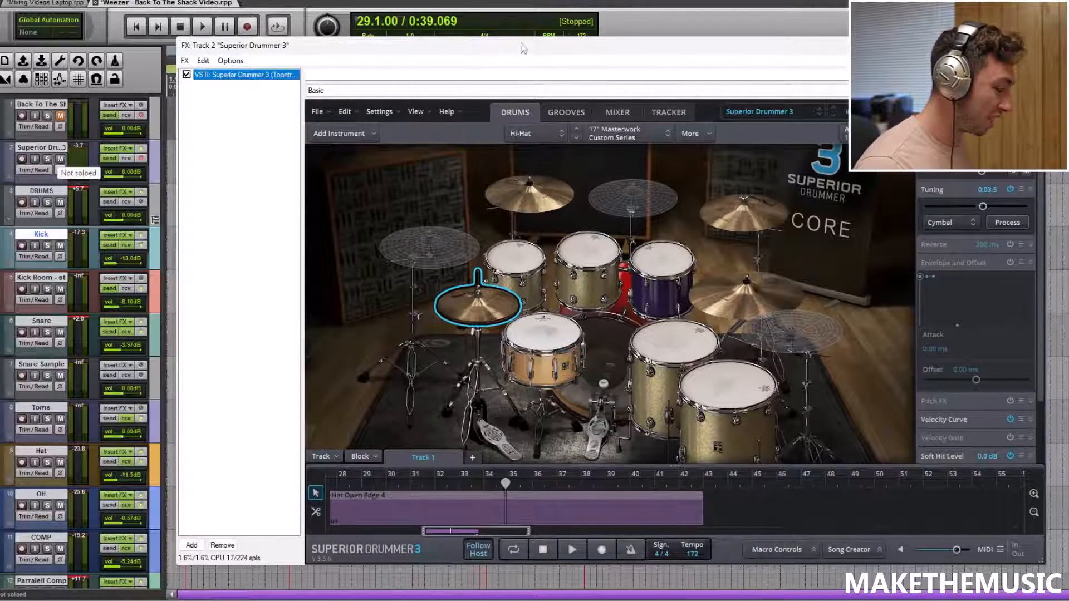
drag(522, 47, 532, 36)
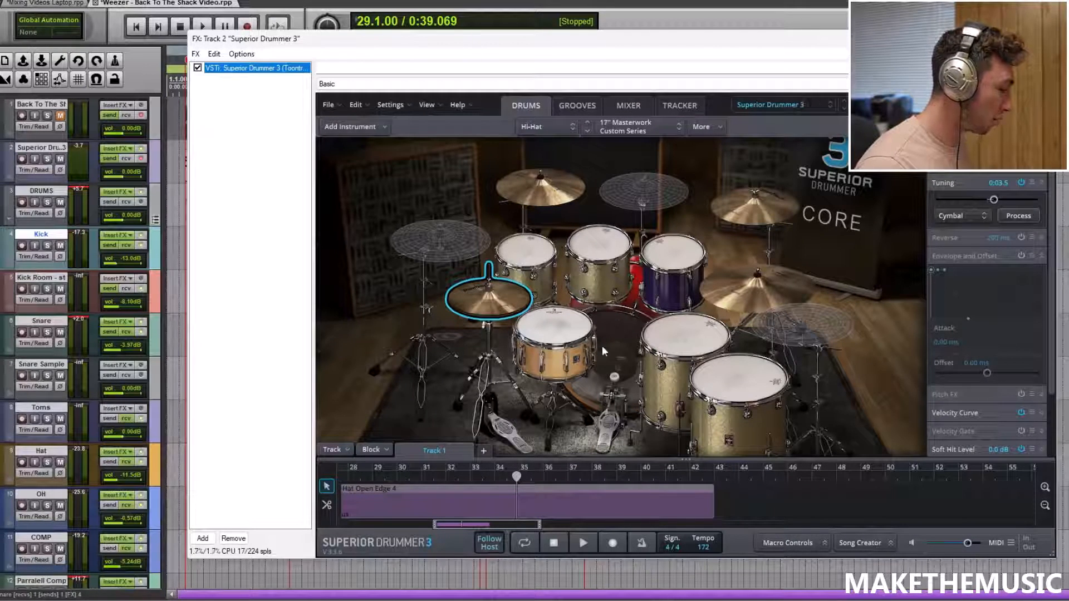
Check which snare, kick and hi-hat models are selected in the Superior Drummer kit
click(557, 326)
right_click(558, 326)
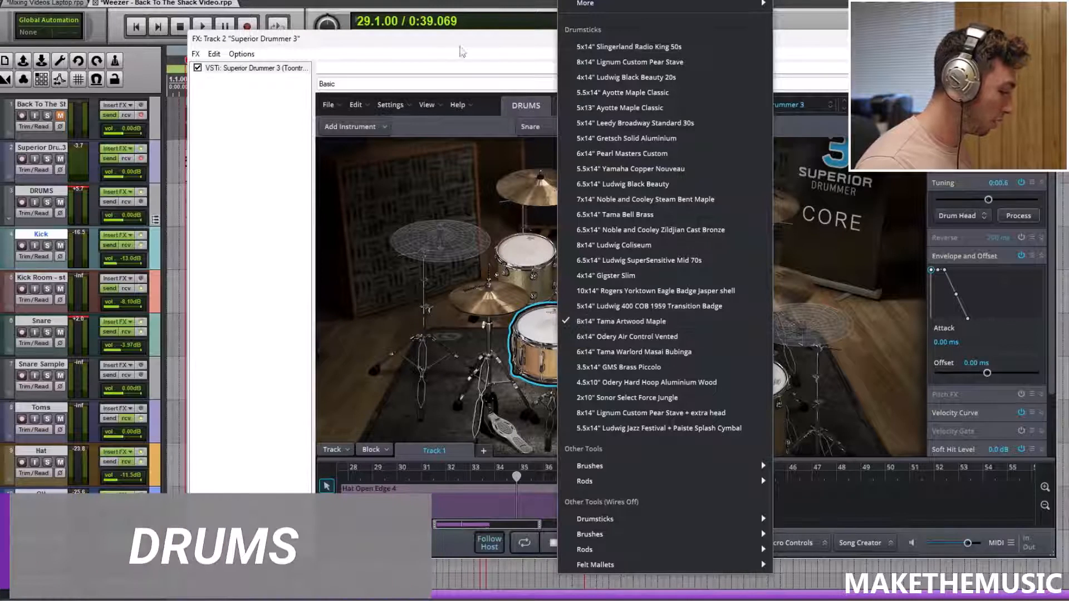
click(461, 47)
click(628, 348)
right_click(628, 347)
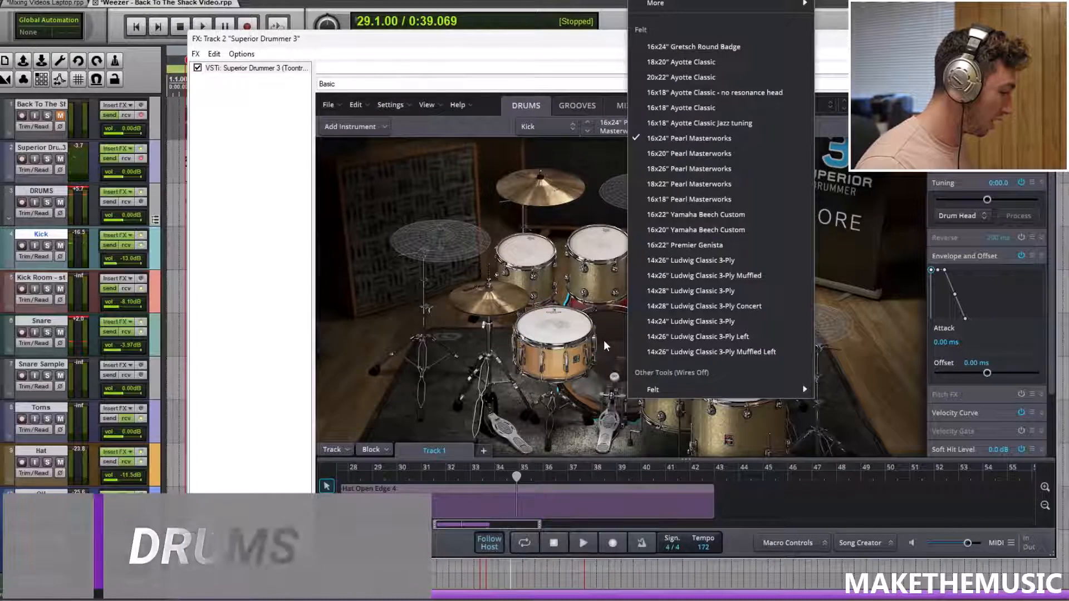
click(537, 43)
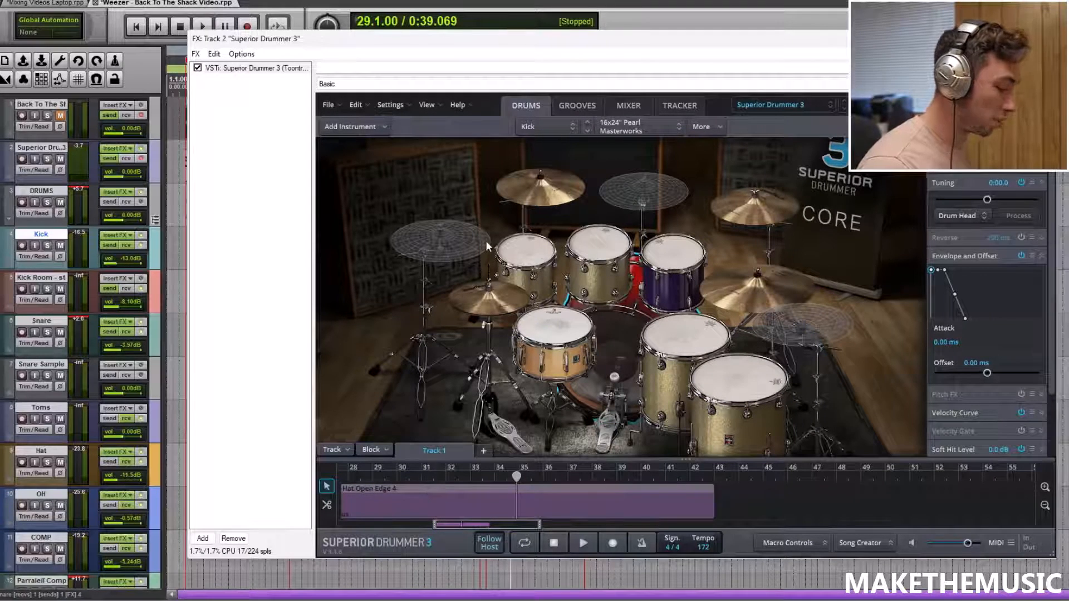
click(490, 299)
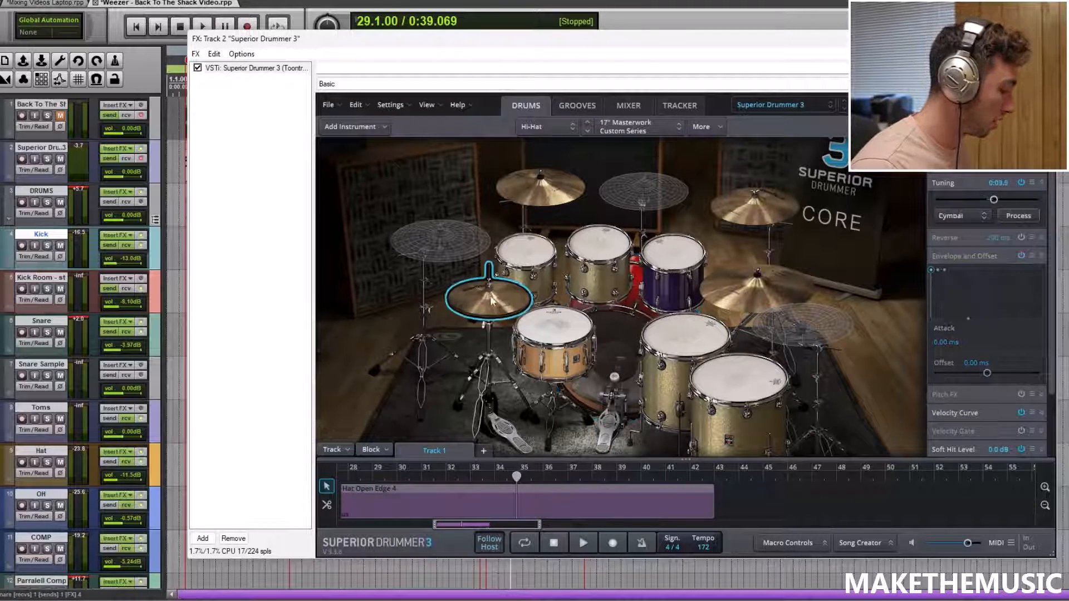
right_click(488, 300)
click(611, 49)
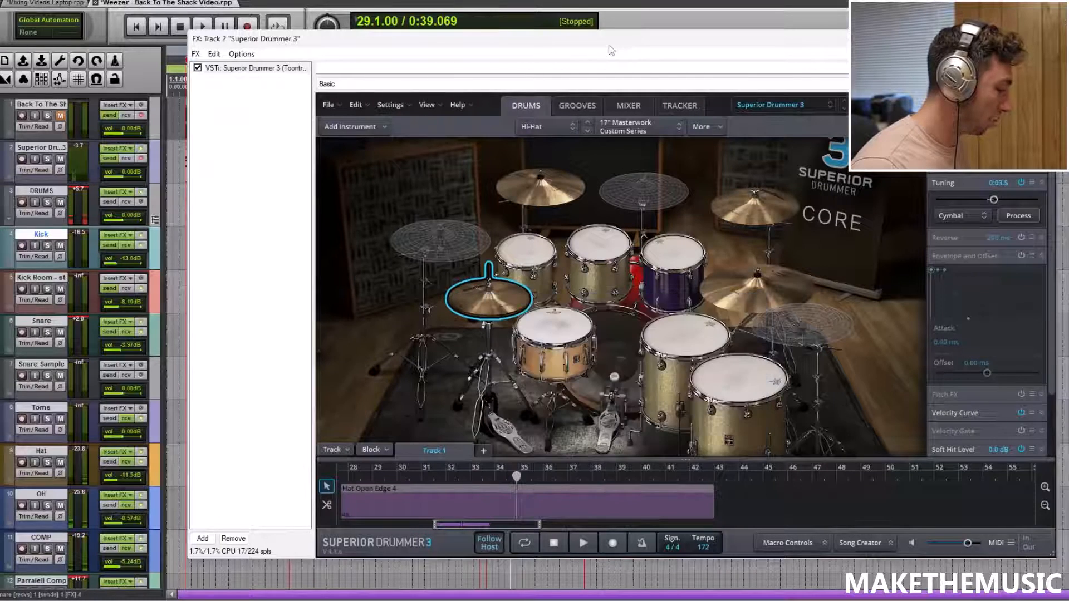
Solo the DRUMS folder track, close Superior Drummer and listen to the drums in the chorus
click(48, 202)
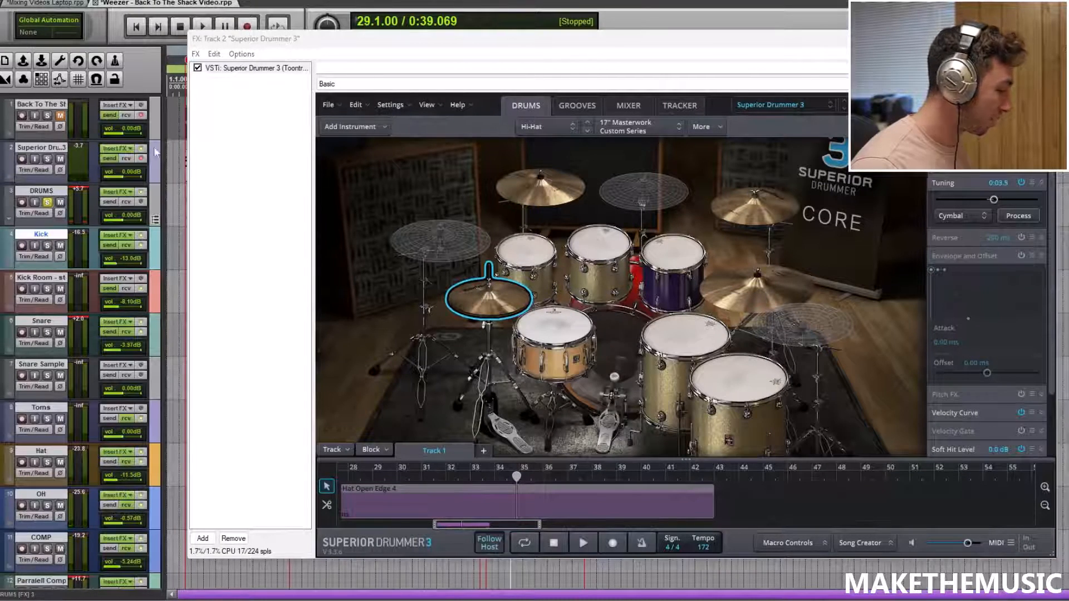
click(1043, 39)
key(space)
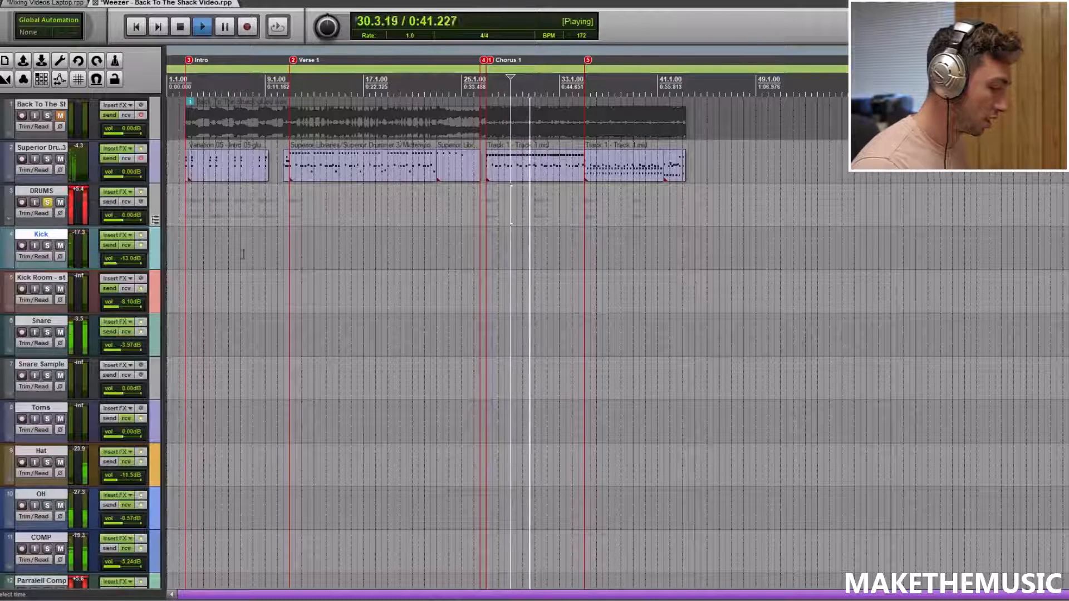
key(space)
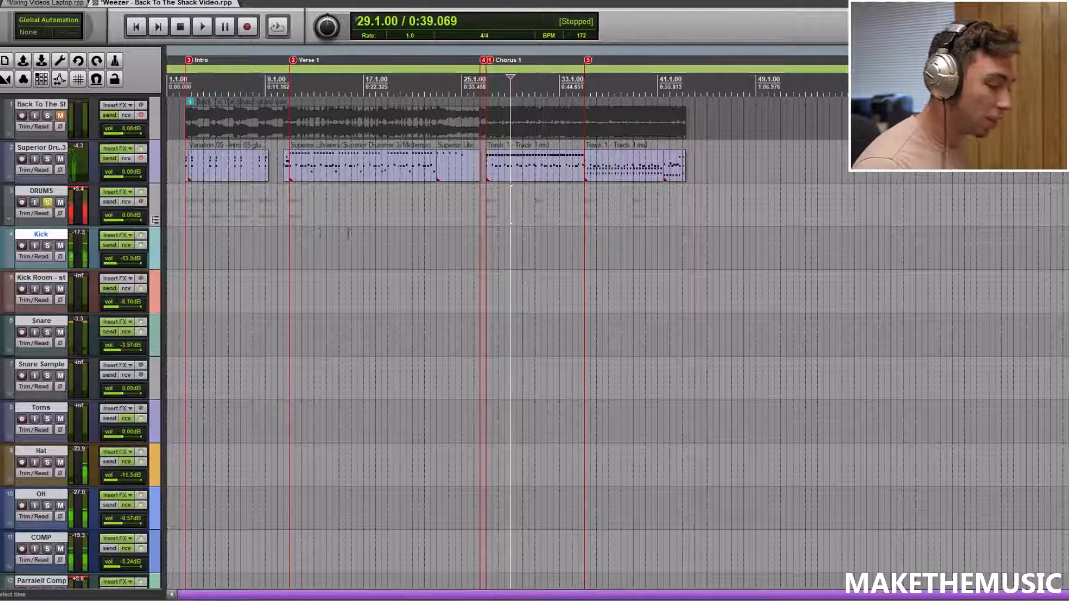
Open the DRUMS folder's effects chain and compare the drums with Virtual Mix Rack, ReaEQ and CLA Epic bypassed and re-enabled
click(114, 191)
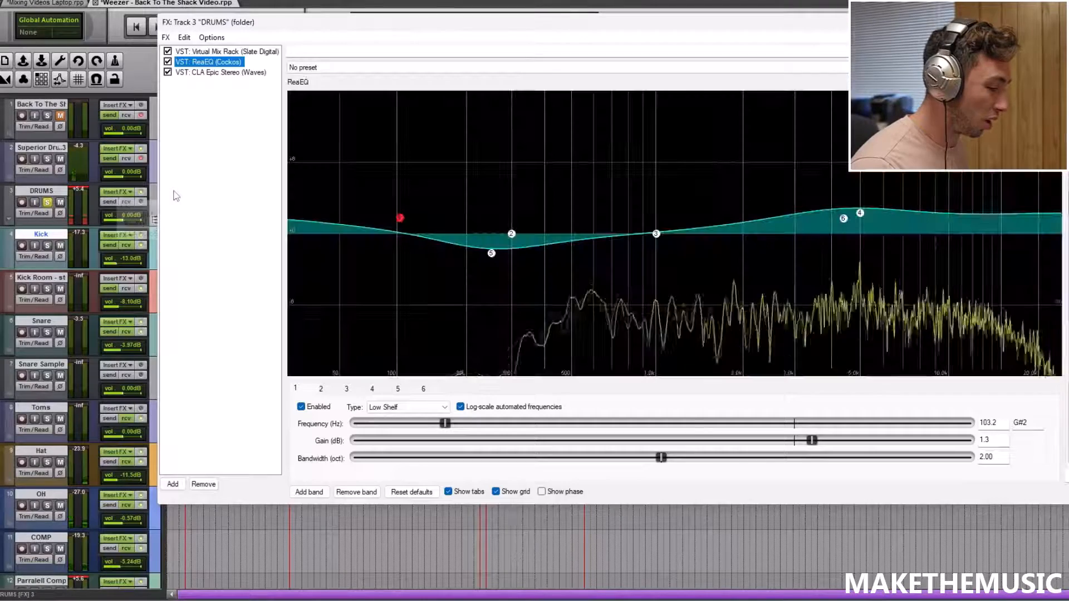
click(230, 52)
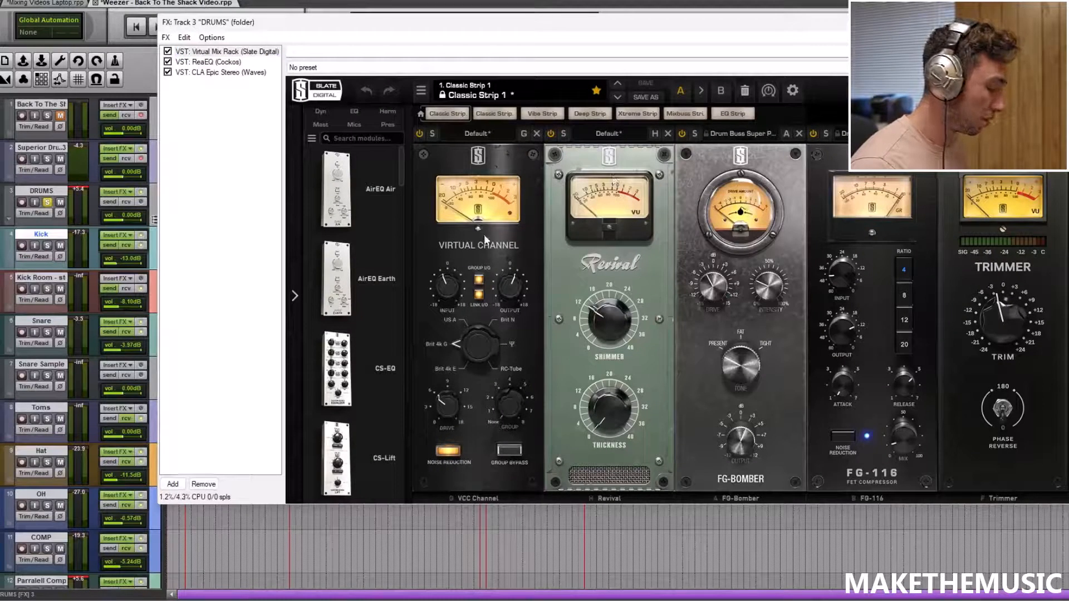
click(176, 73)
click(168, 72)
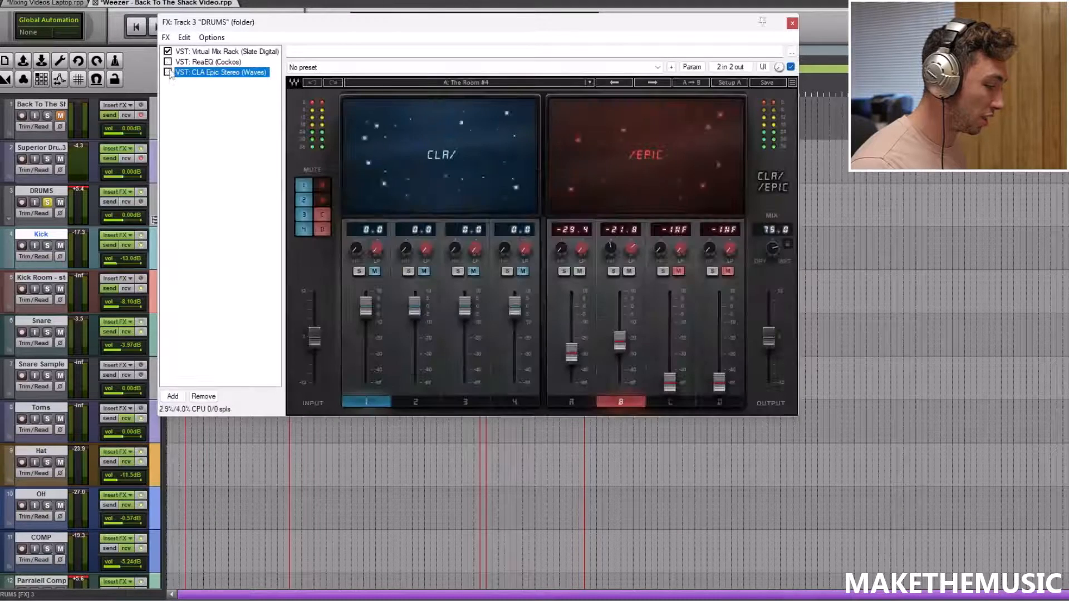
click(168, 62)
click(168, 52)
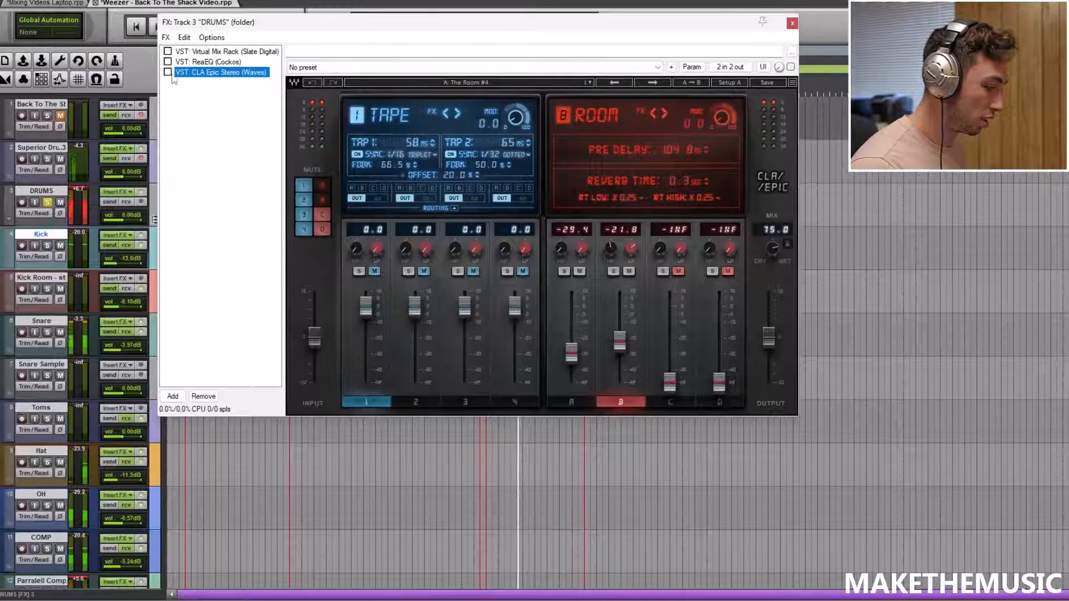
click(168, 51)
click(168, 62)
click(168, 72)
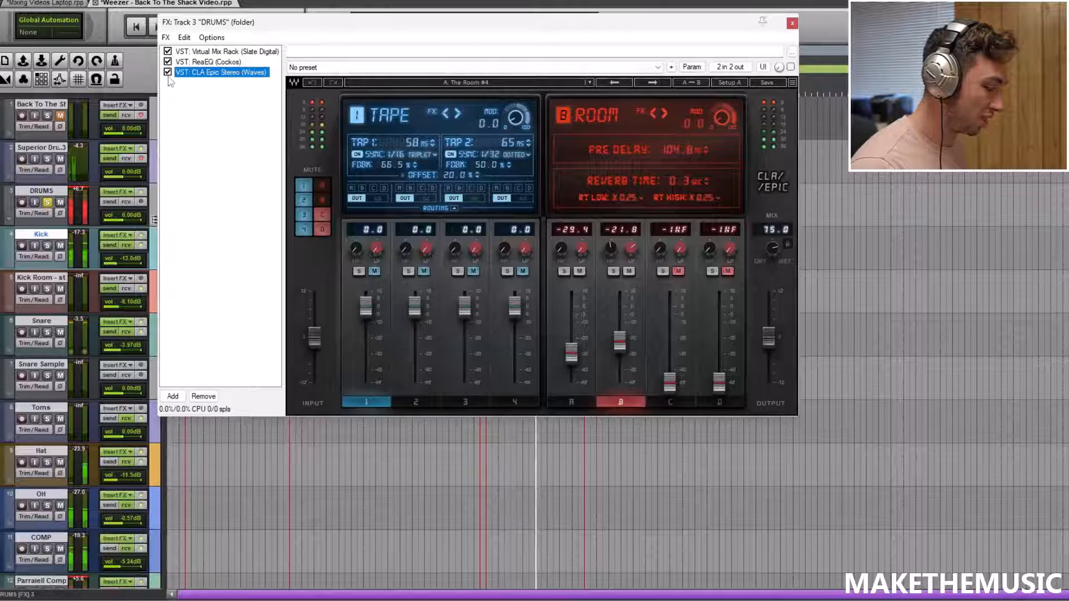
Examine the ReaEQ curve and the Virtual Mix Rack modules on the DRUMS folder, and close its effects chain
click(216, 62)
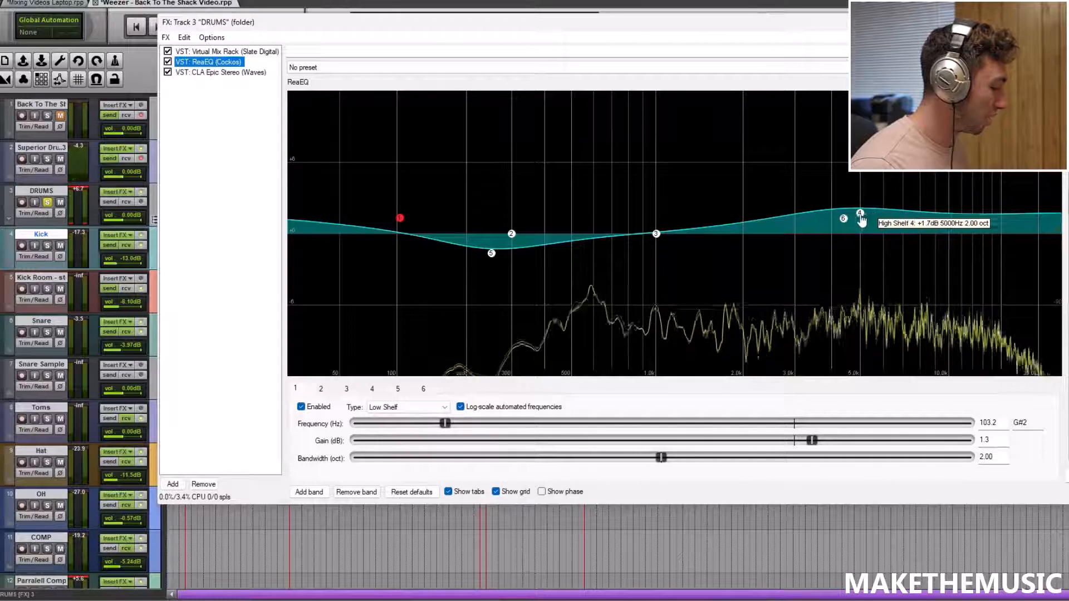
click(209, 52)
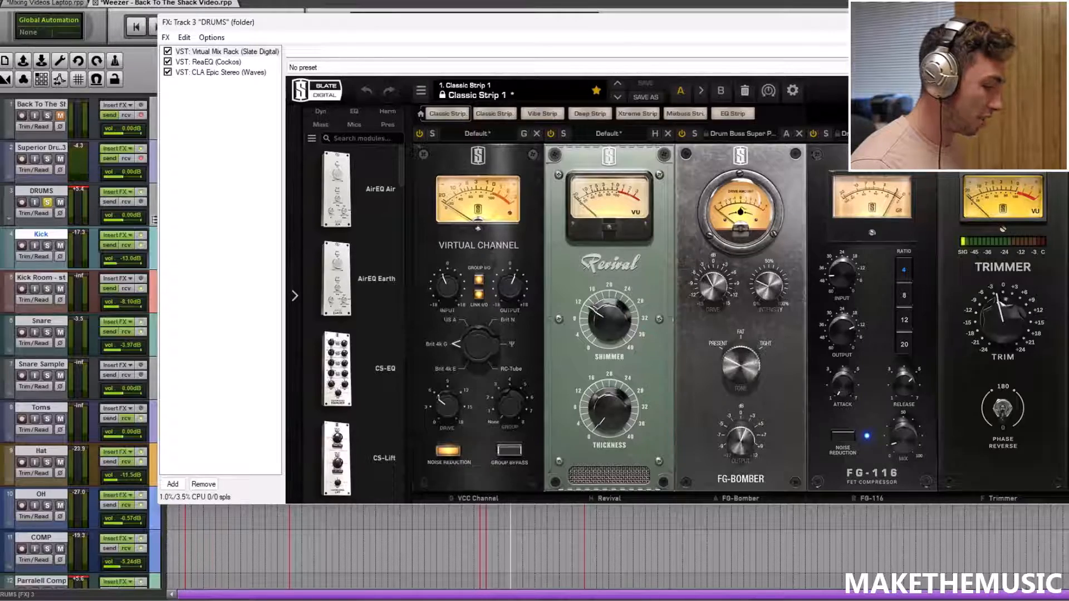
click(116, 192)
Open the Kick track's effects chain and examine the high-frequency cut in ReaEQ
scroll(356, 334, down, 2)
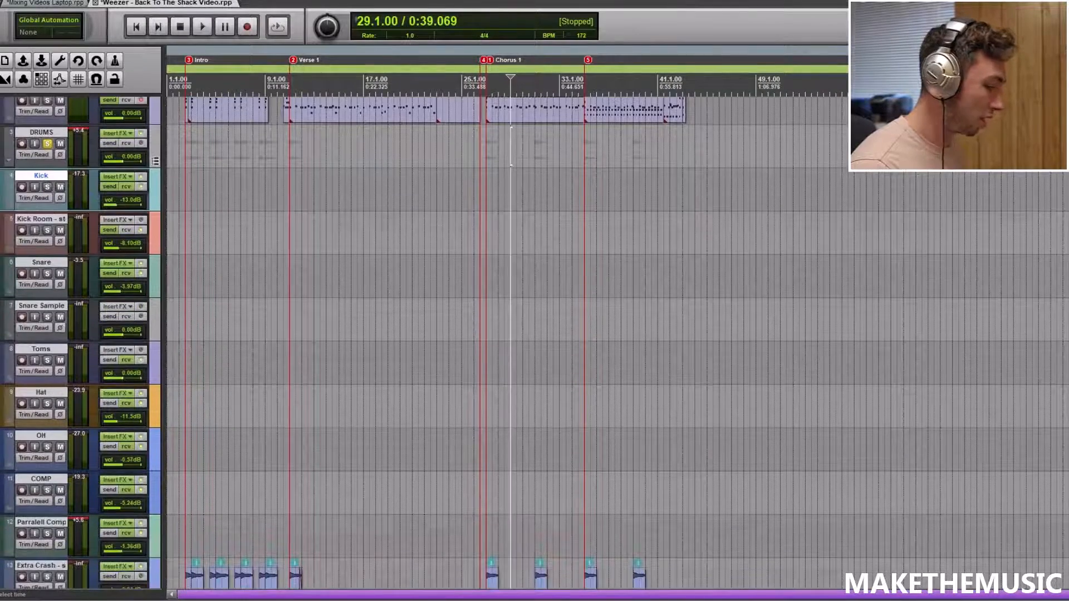
click(115, 176)
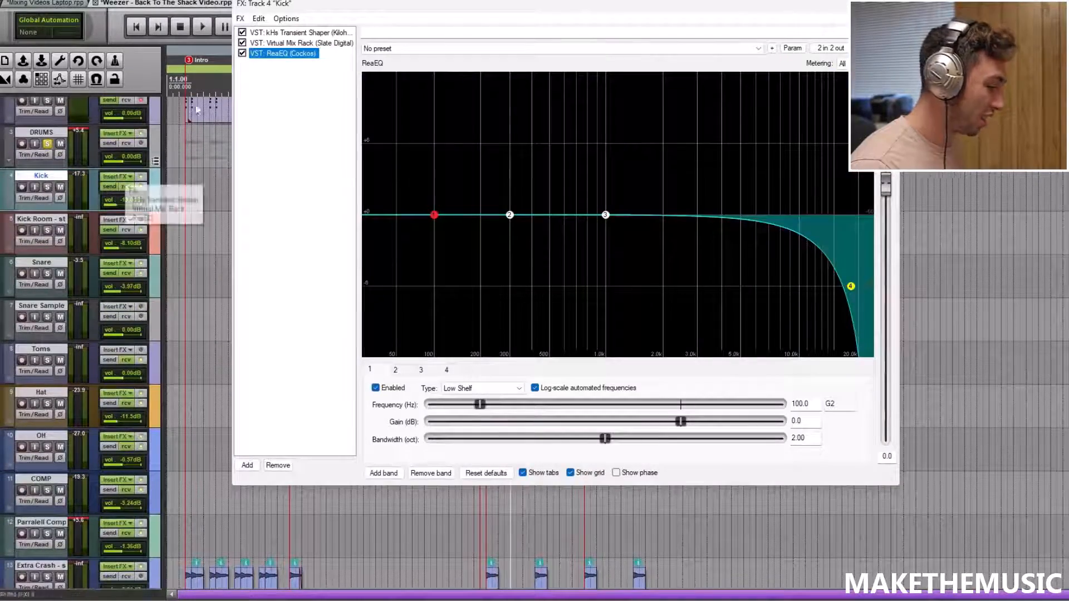
mouse_move(852, 289)
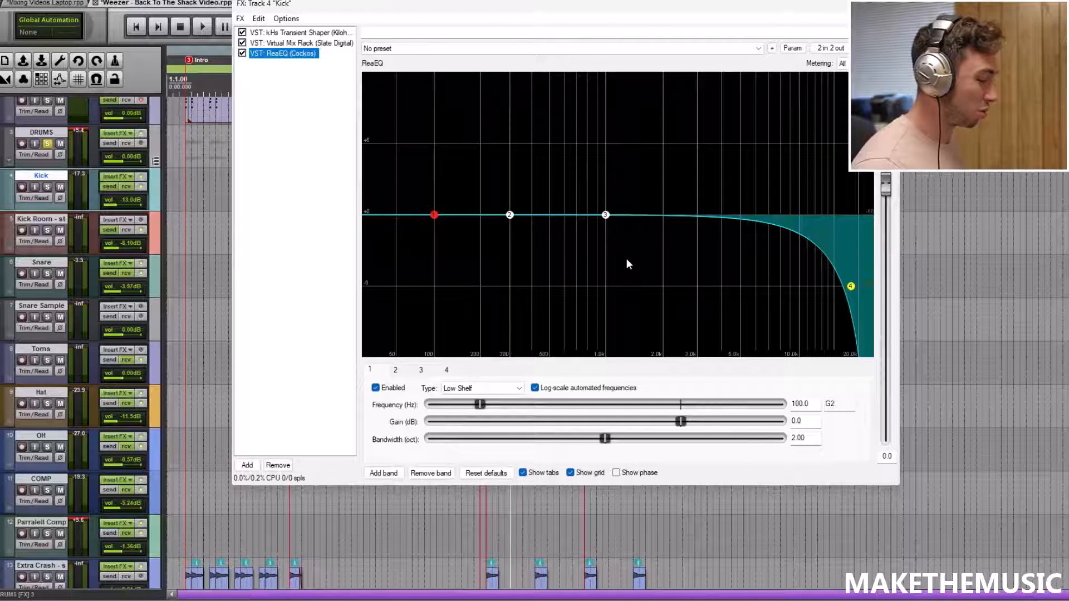
Solo the Kick track, play it while bypassing ReaEQ and Virtual Mix Rack, and show the Transient Shaper settings
click(48, 187)
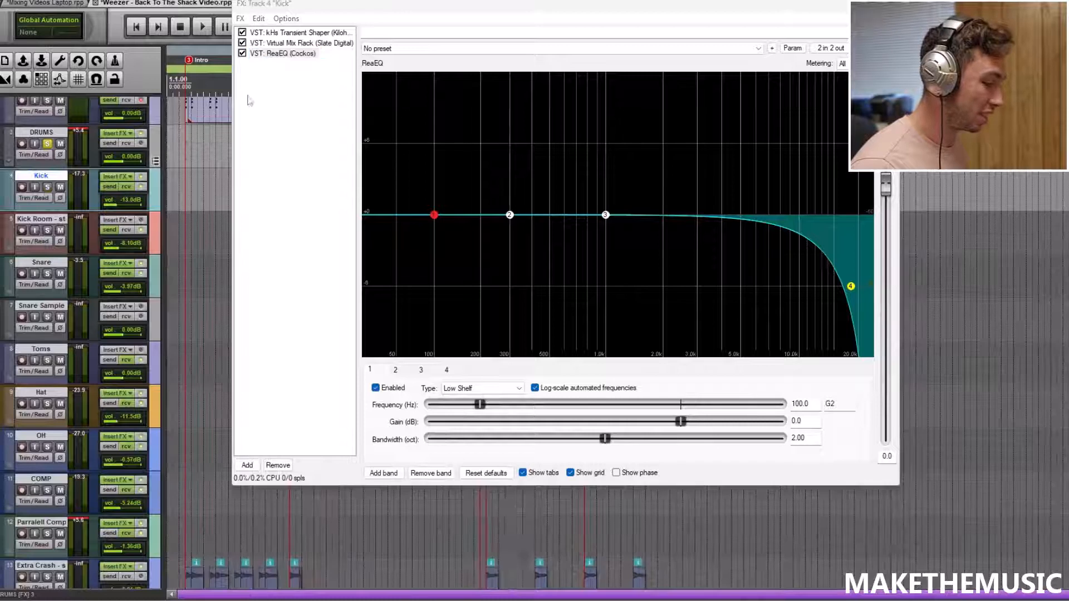
key(space)
click(242, 53)
click(242, 43)
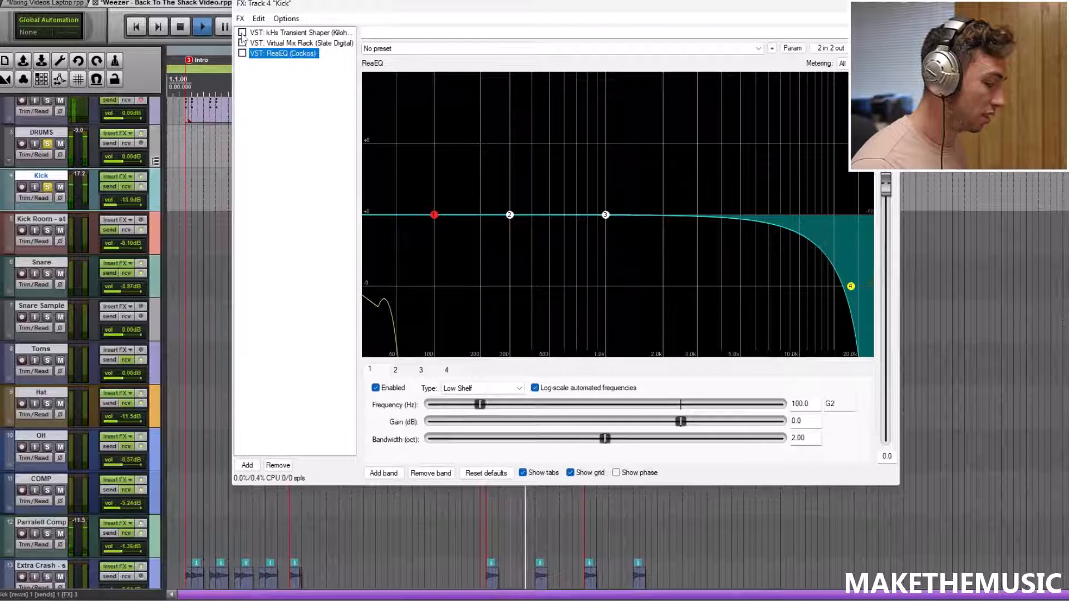
click(296, 33)
key(space)
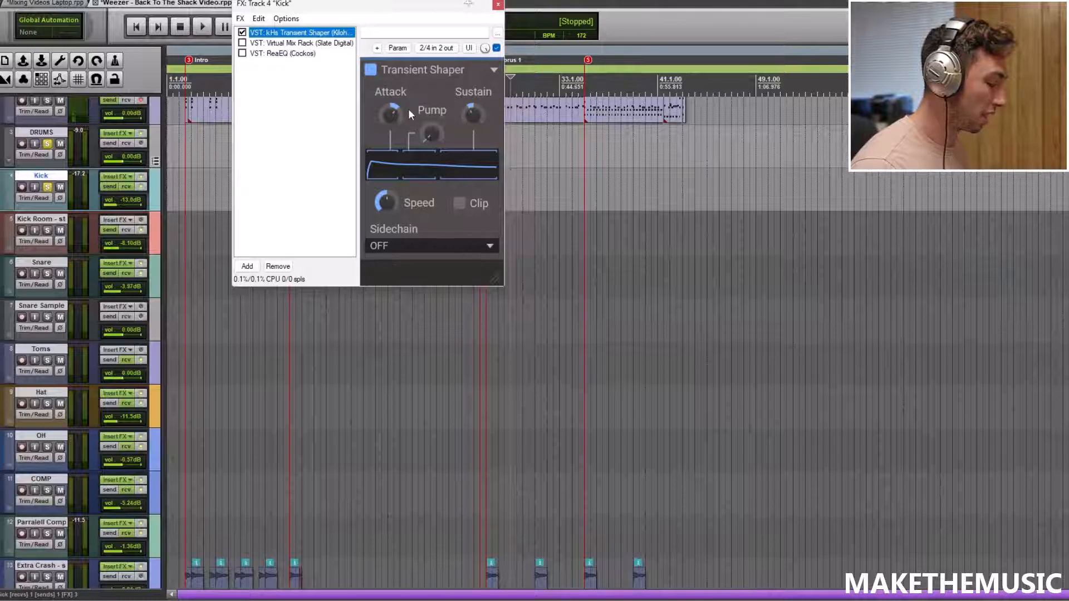
Re-enable and review Virtual Mix Rack and ReaEQ on the Kick track, and close its effects chain
click(266, 44)
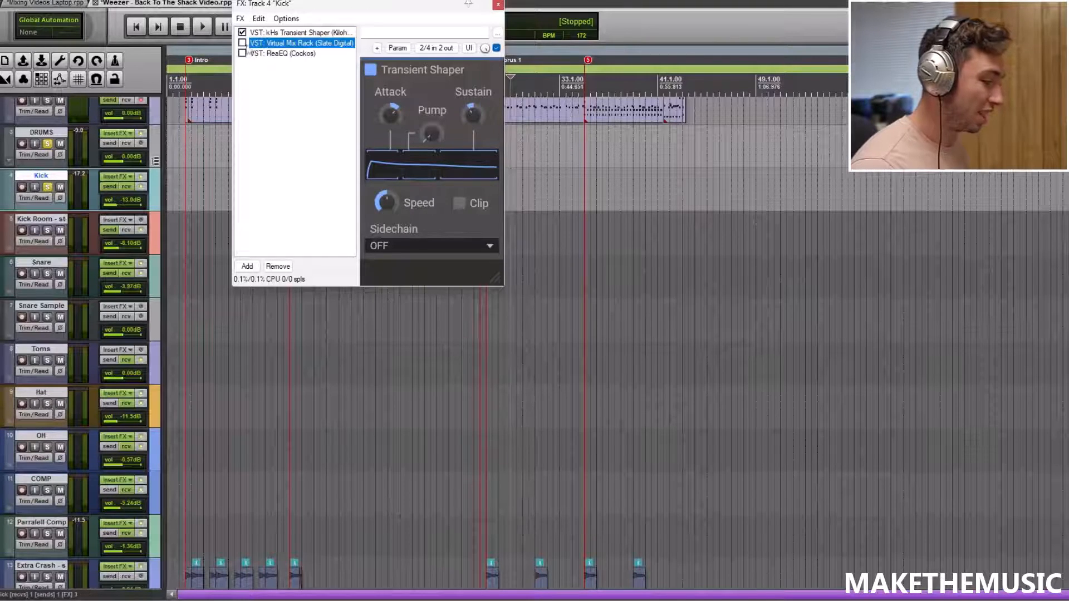
click(243, 42)
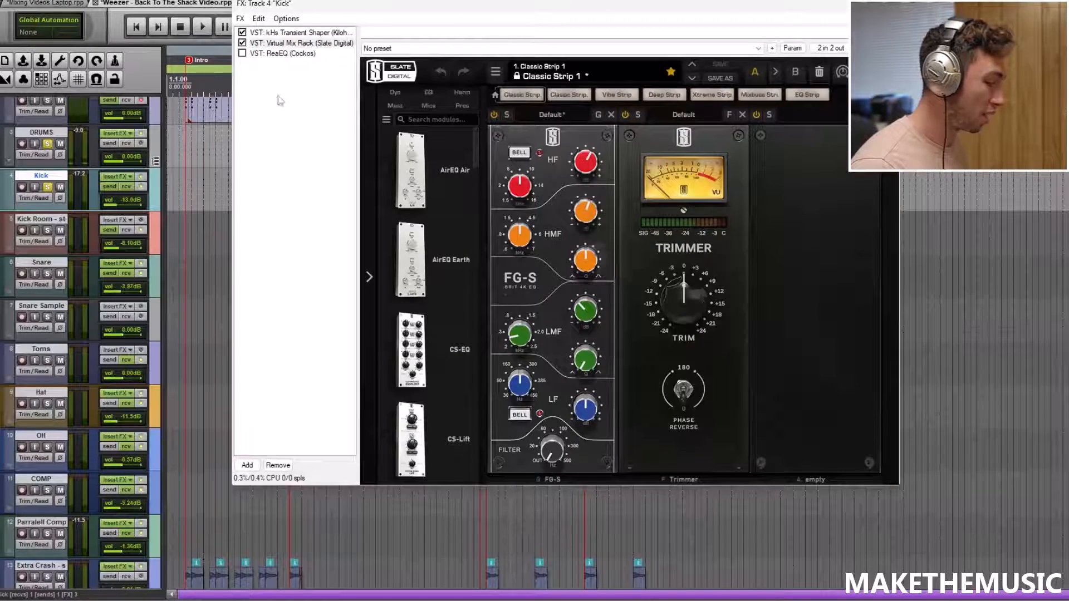
click(242, 53)
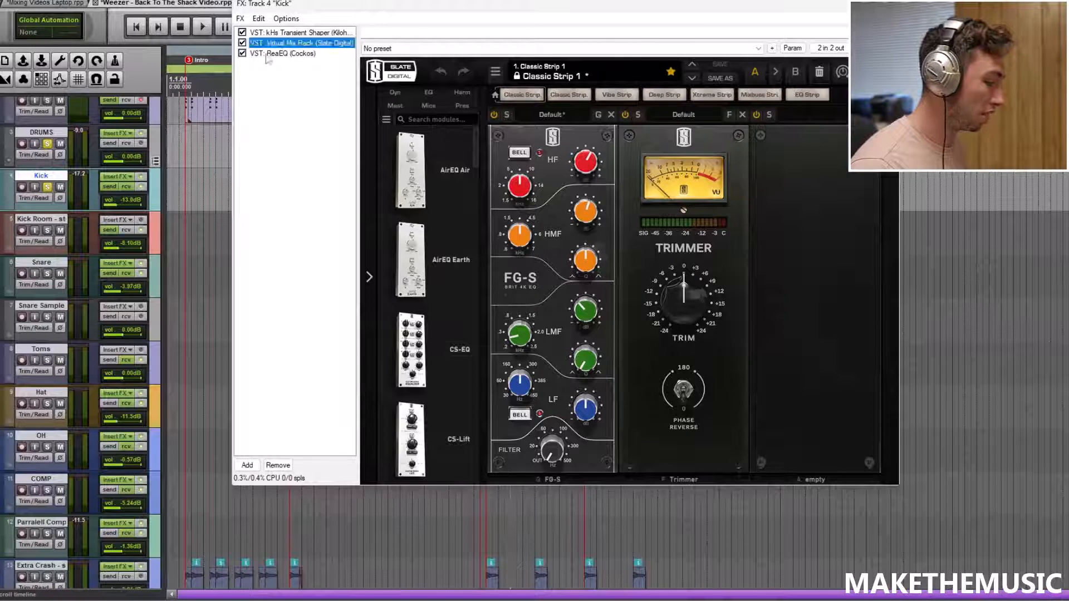
click(281, 53)
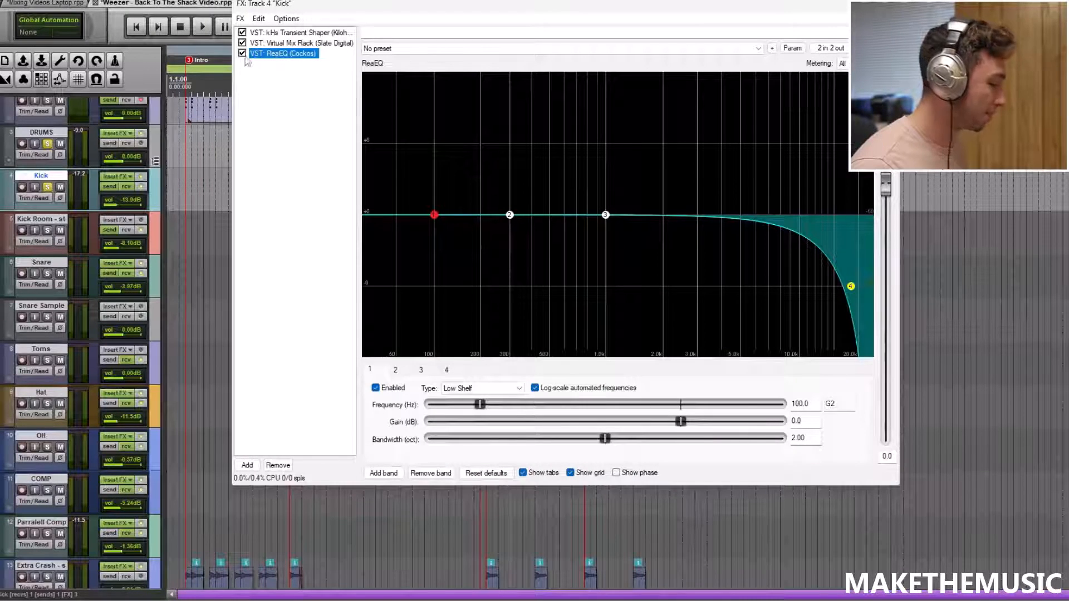
click(886, 4)
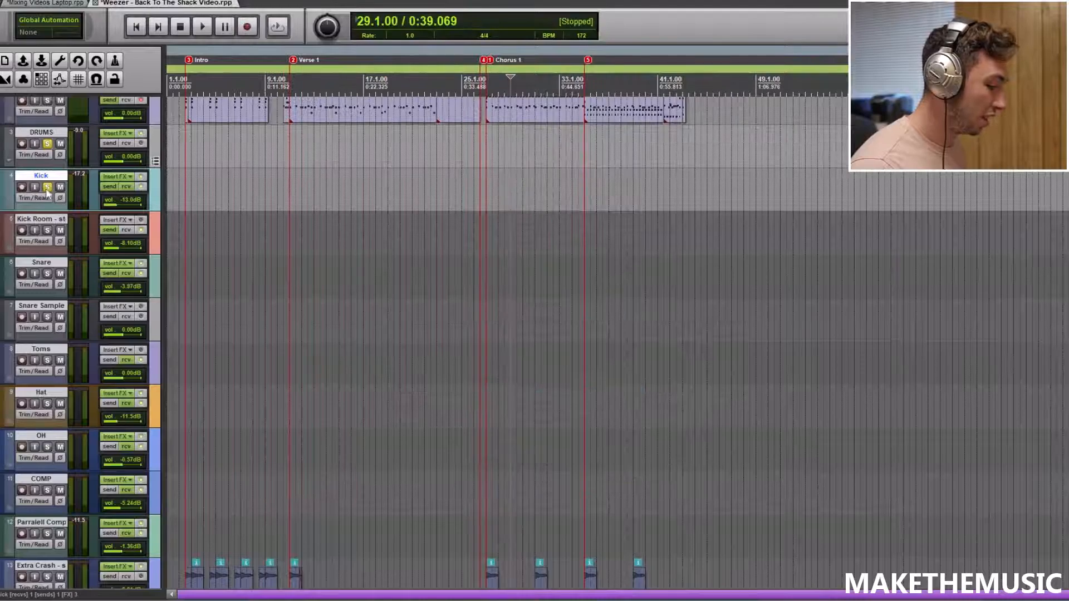
Switch the solo from Kick to the Kick Room track, listen to it in the chorus, and unsolo it
click(48, 187)
click(47, 229)
scroll(421, 222, up, 2)
key(space)
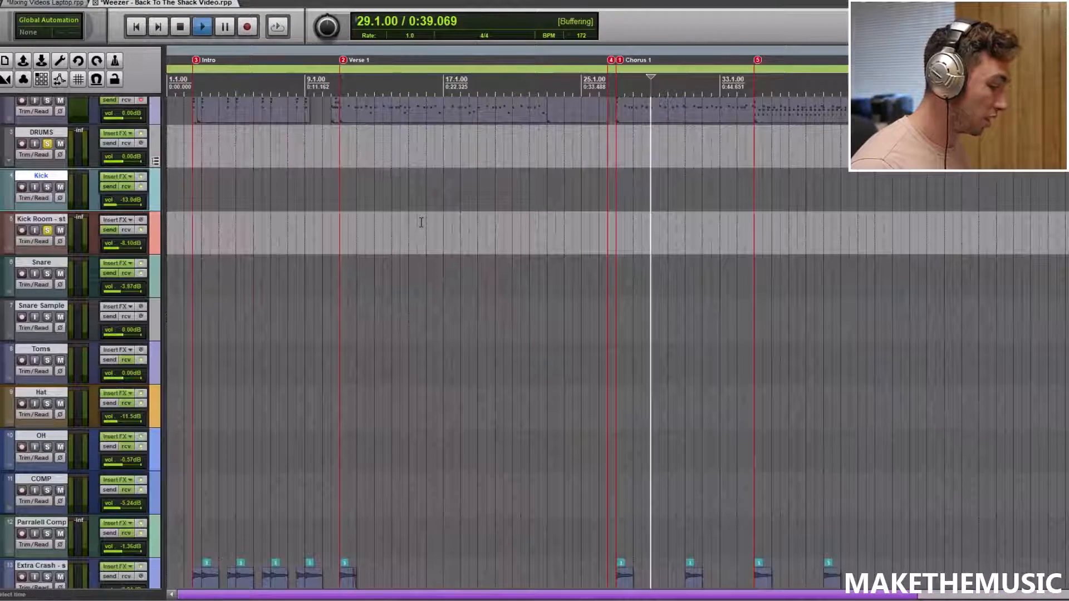
scroll(415, 234, down, 2)
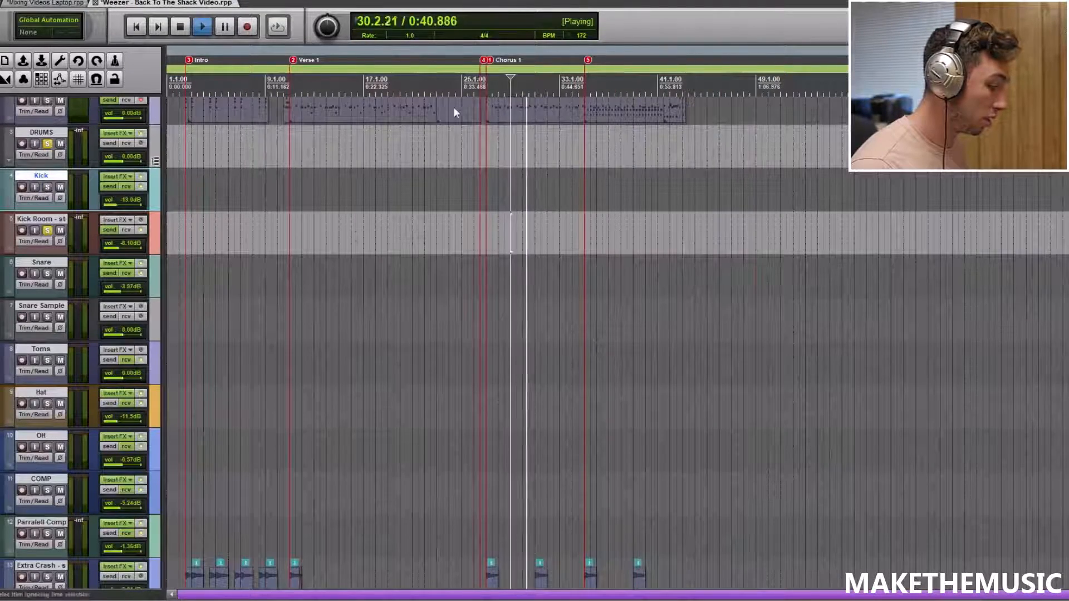
scroll(456, 113, down, 2)
key(space)
click(49, 230)
Solo the Snare track, show the Transient Shaper in its effects chain and move the window fully into view
scroll(365, 219, up, 4)
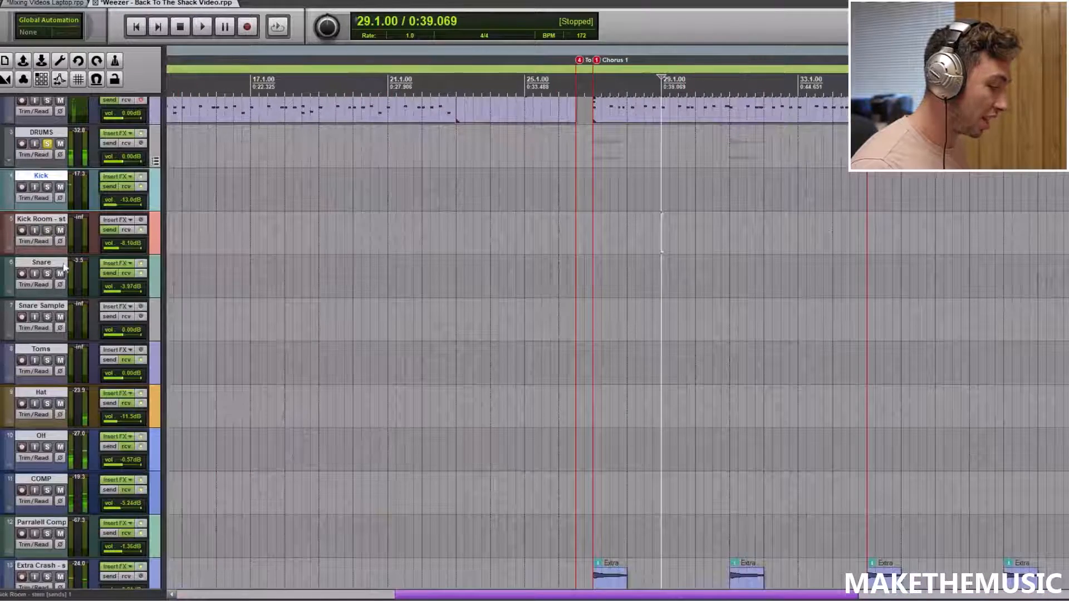
scroll(396, 248, down, 2)
click(48, 273)
scroll(308, 267, down, 2)
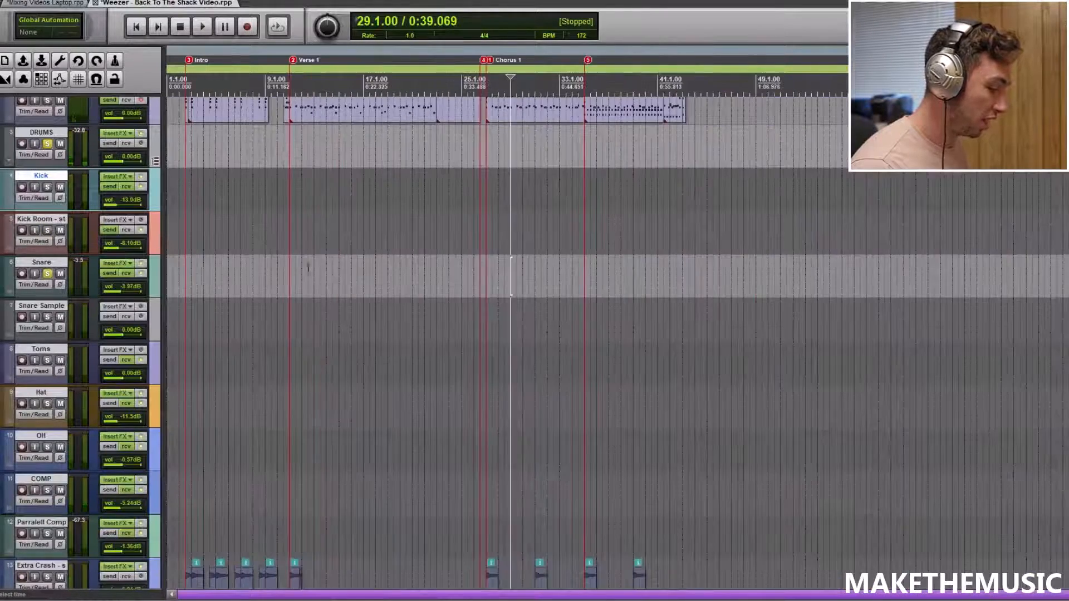
click(118, 266)
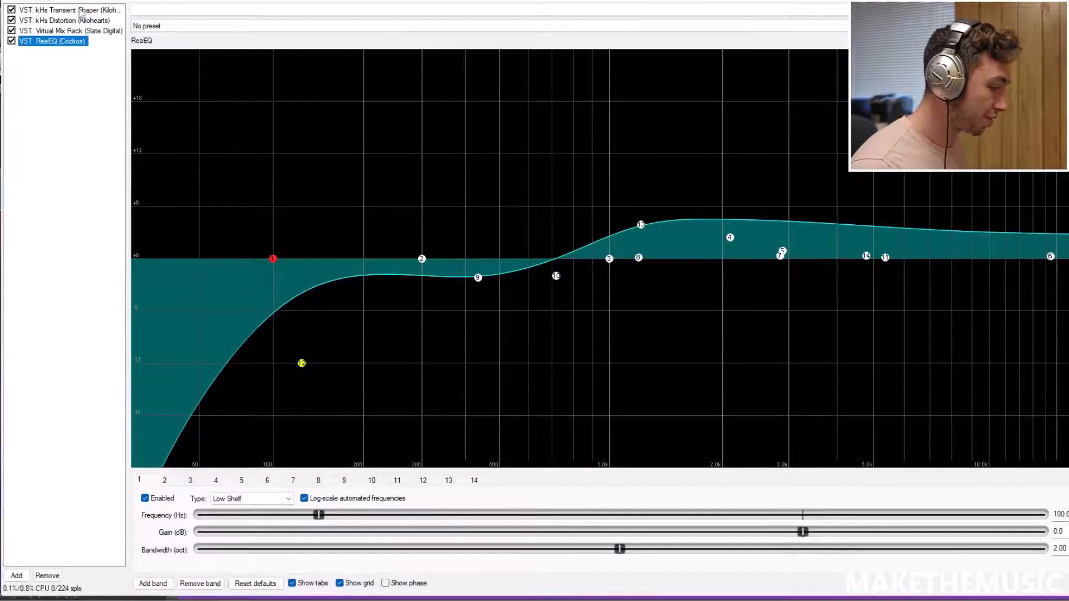
click(81, 10)
drag(173, 0, 515, 62)
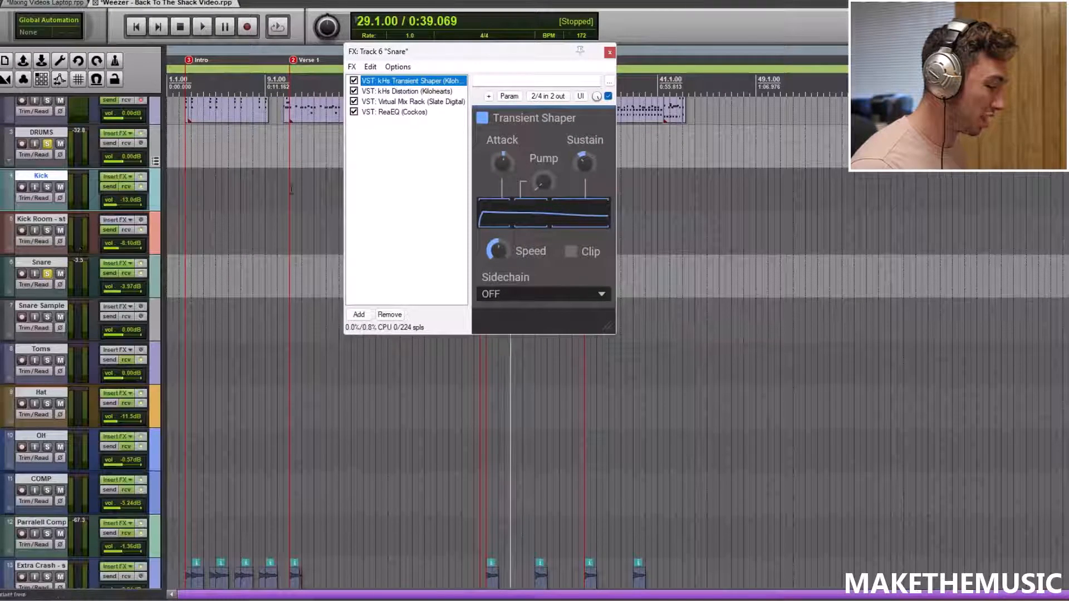
Play the soloed snare while bypassing ReaEQ, Virtual Mix Rack, Distortion and Transient Shaper one by one
key(space)
click(354, 112)
click(353, 101)
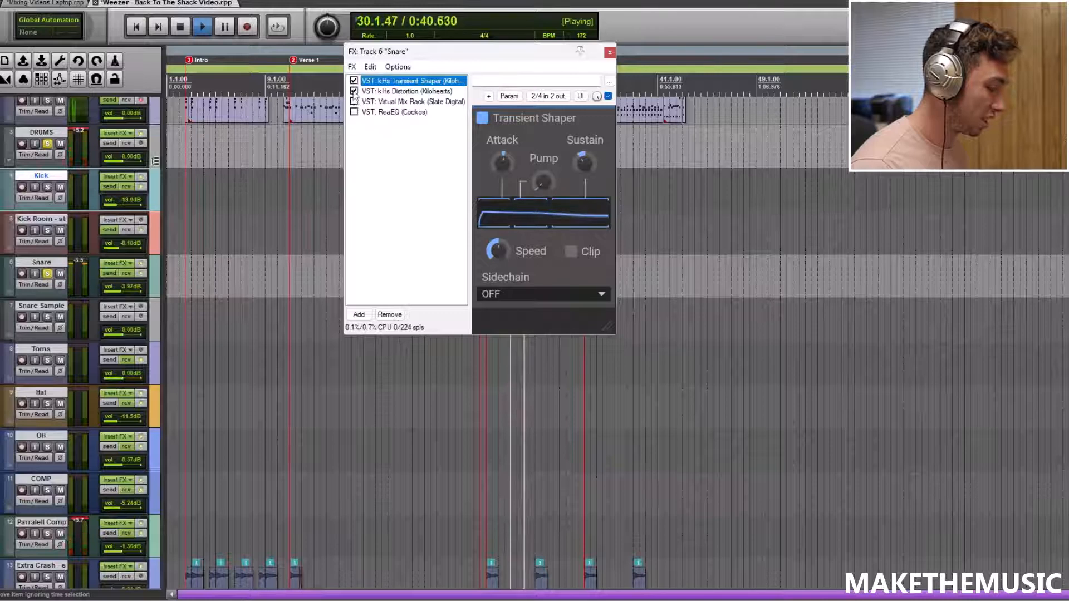
click(354, 91)
click(353, 81)
key(space)
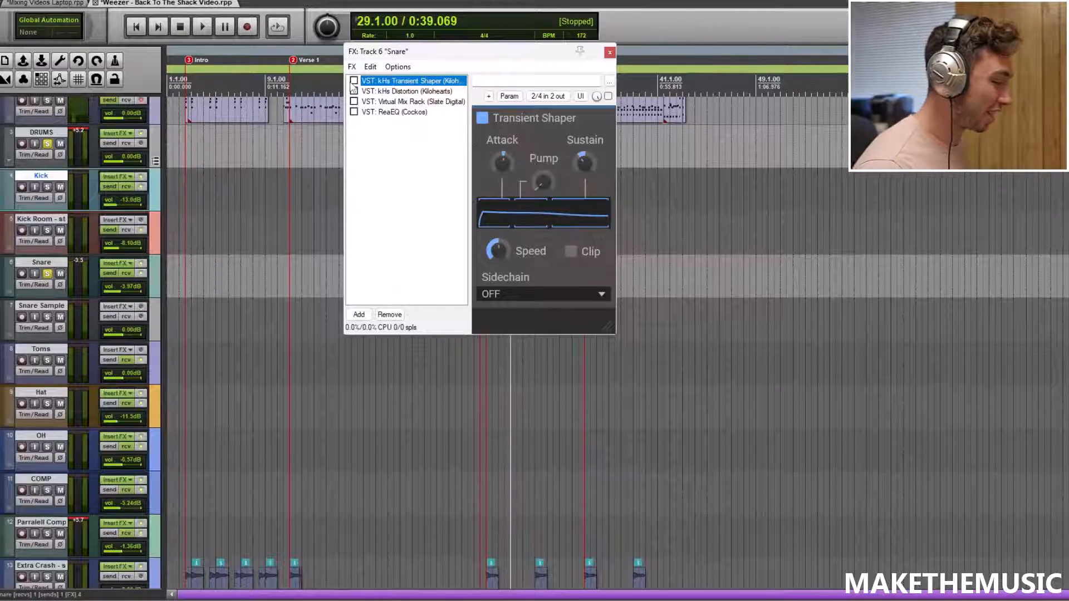
Re-enable the snare's Transient Shaper and Distortion, show the Distortion settings and listen to the result
click(353, 90)
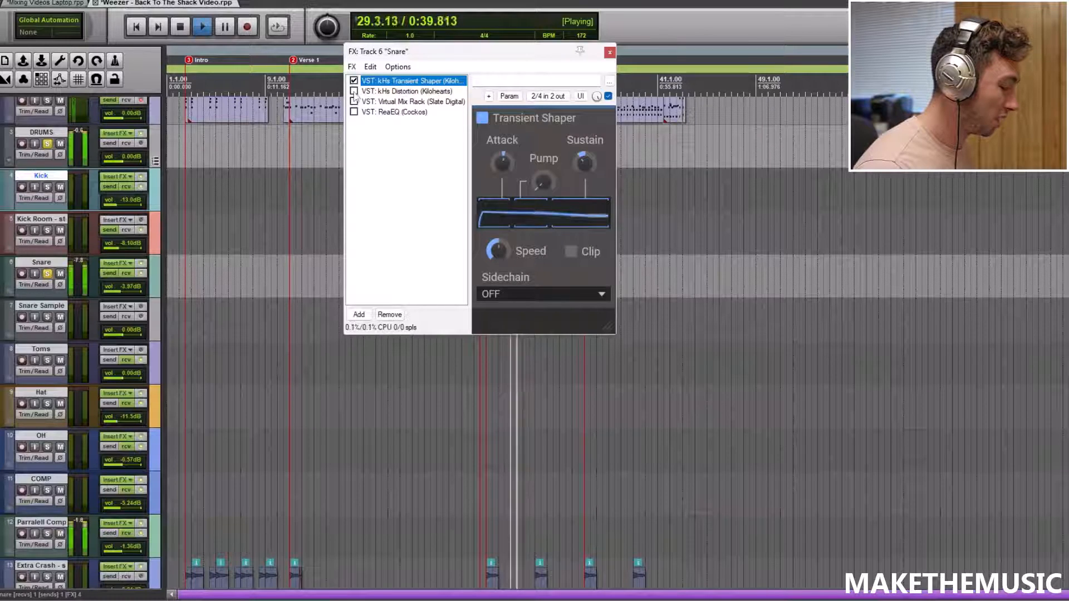
key(space)
click(393, 92)
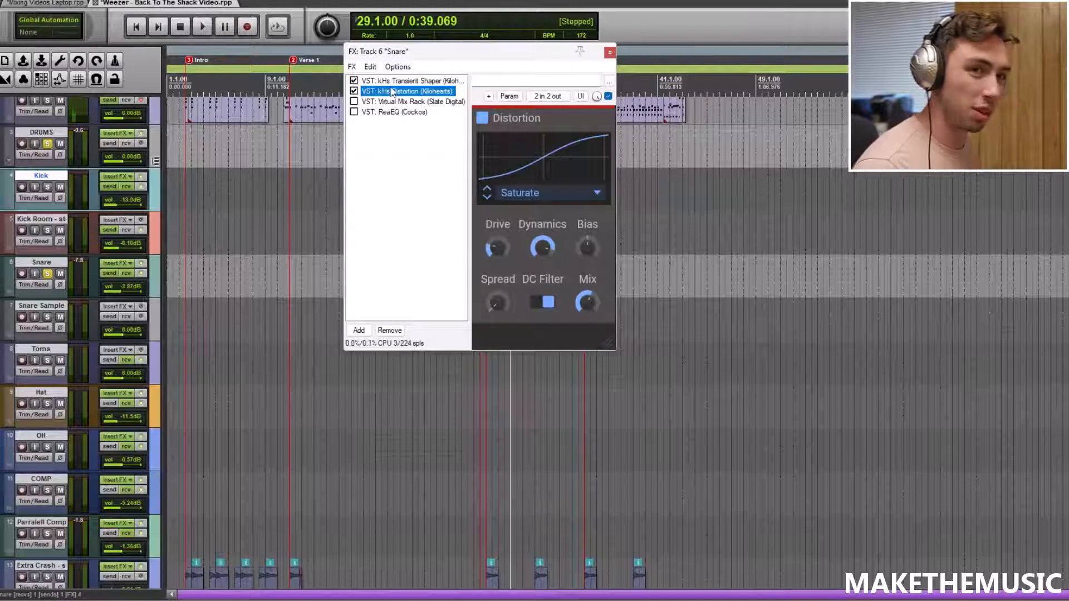
key(space)
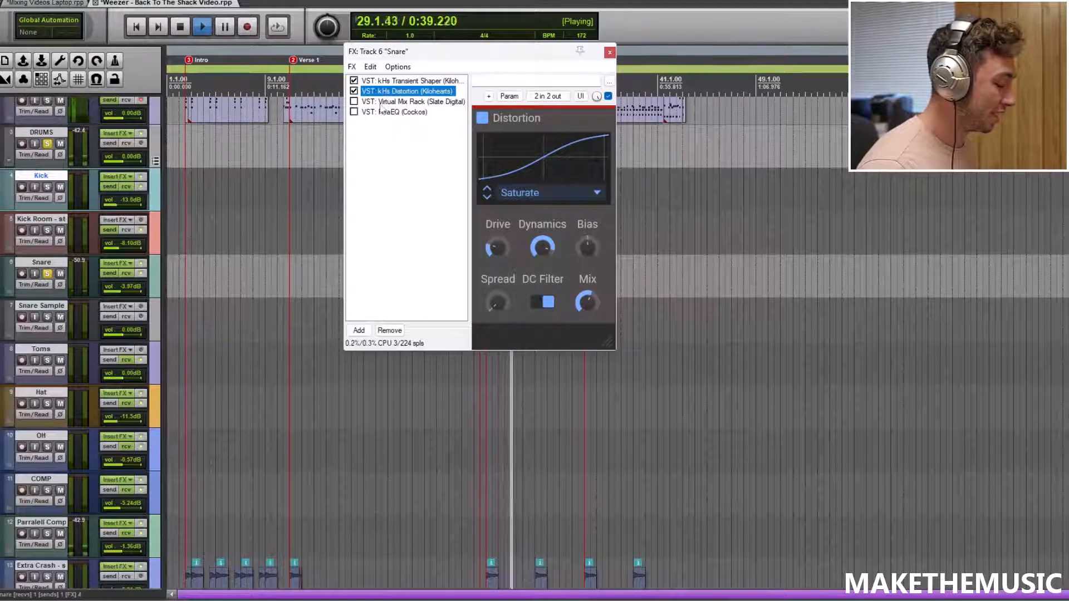
key(space)
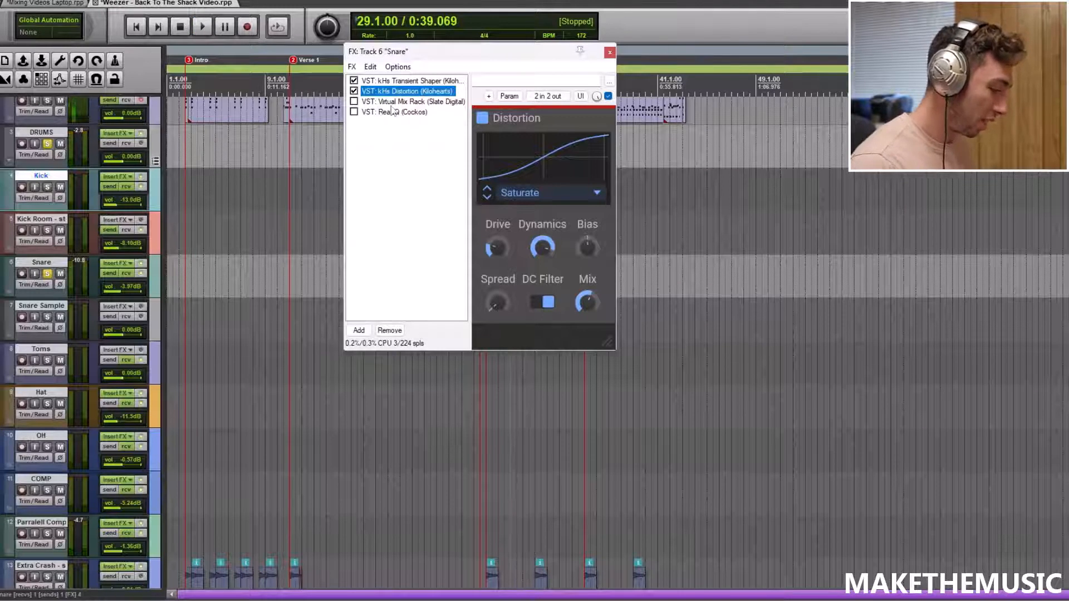
Re-enable the snare's Virtual Mix Rack, move its window so the modules fit, and examine the FG-401 compressor during playback
click(383, 103)
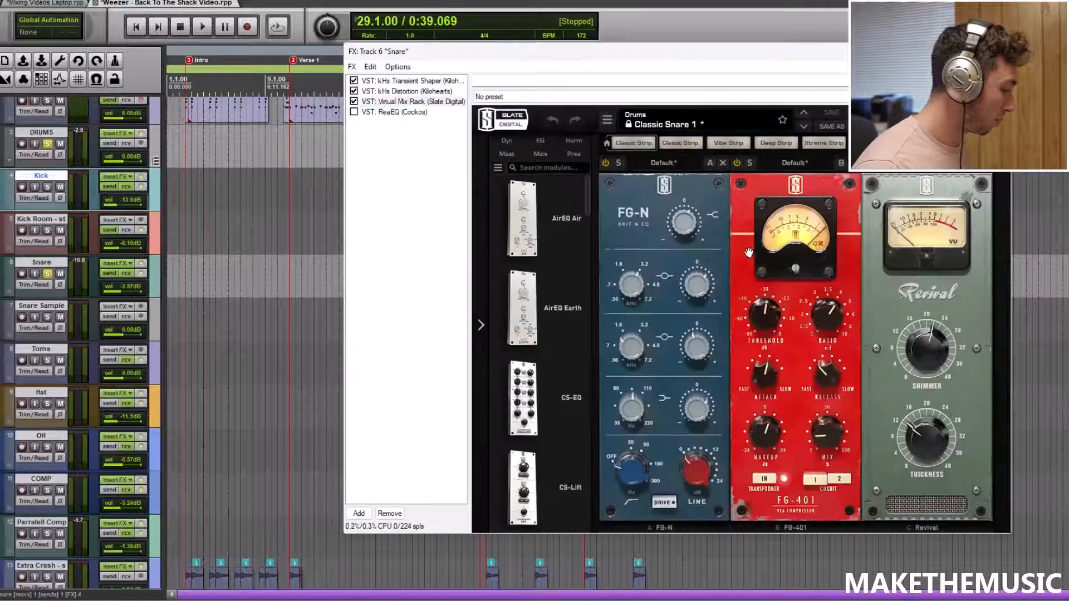
drag(731, 60, 647, 31)
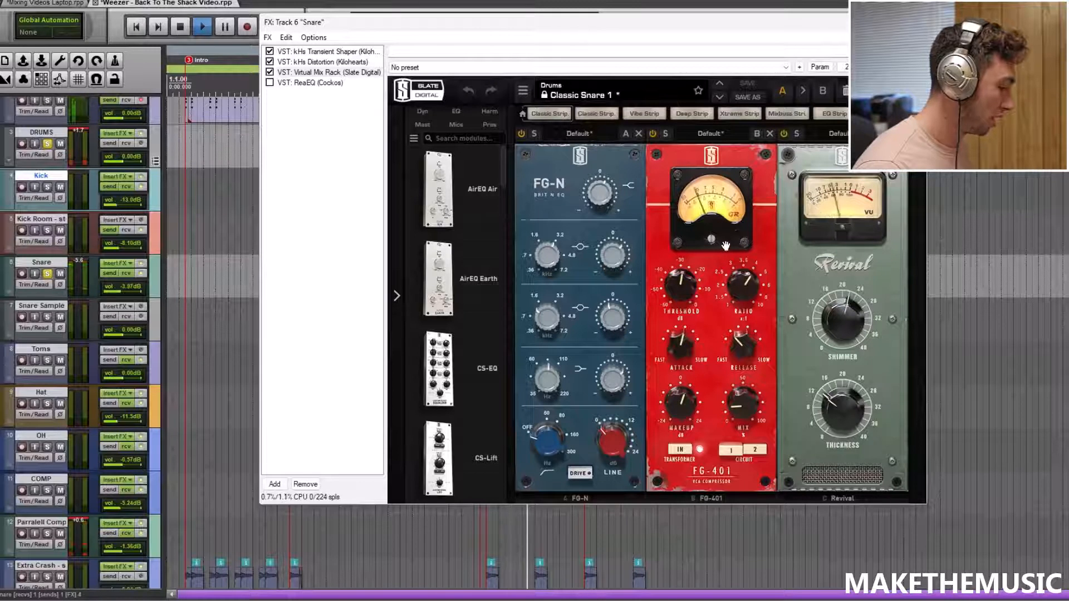
key(space)
mouse_move(745, 397)
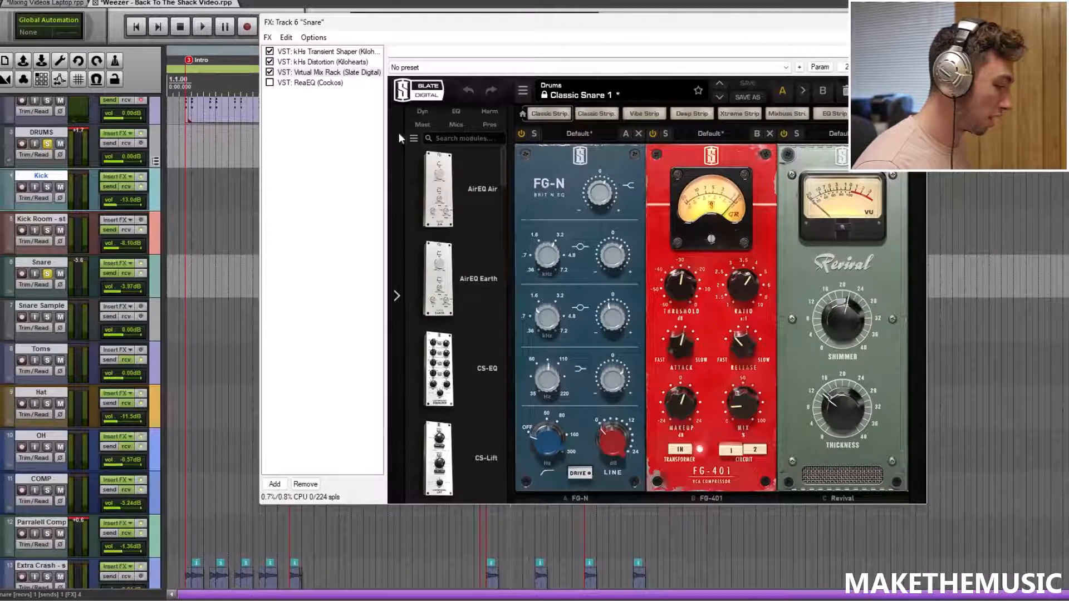
Inspect ReaEQ on the Snare track, close its effects chain and play the soloed snare in the chorus
click(315, 84)
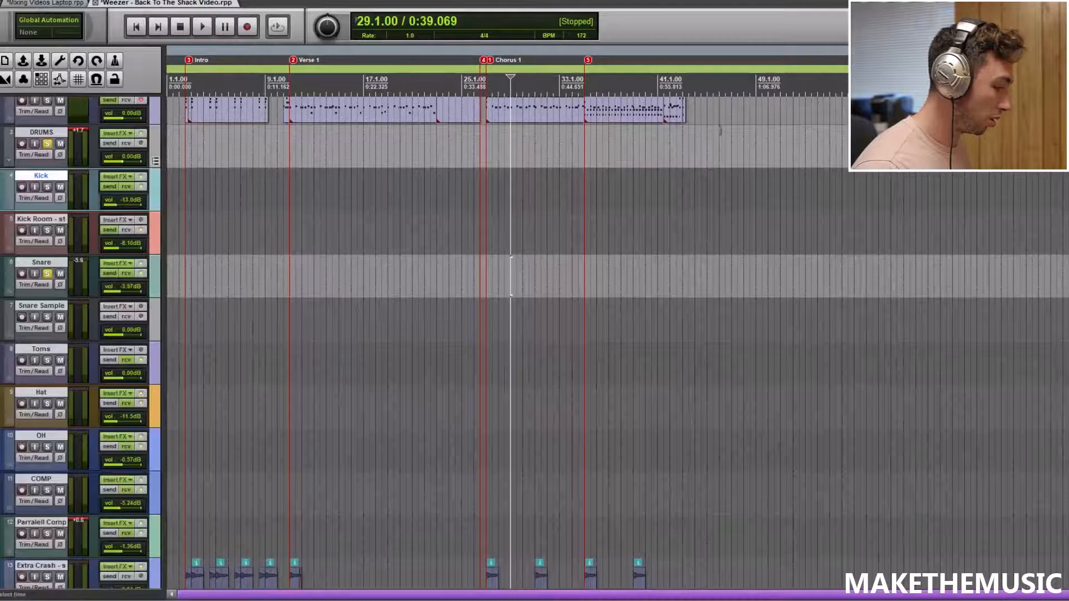
key(space)
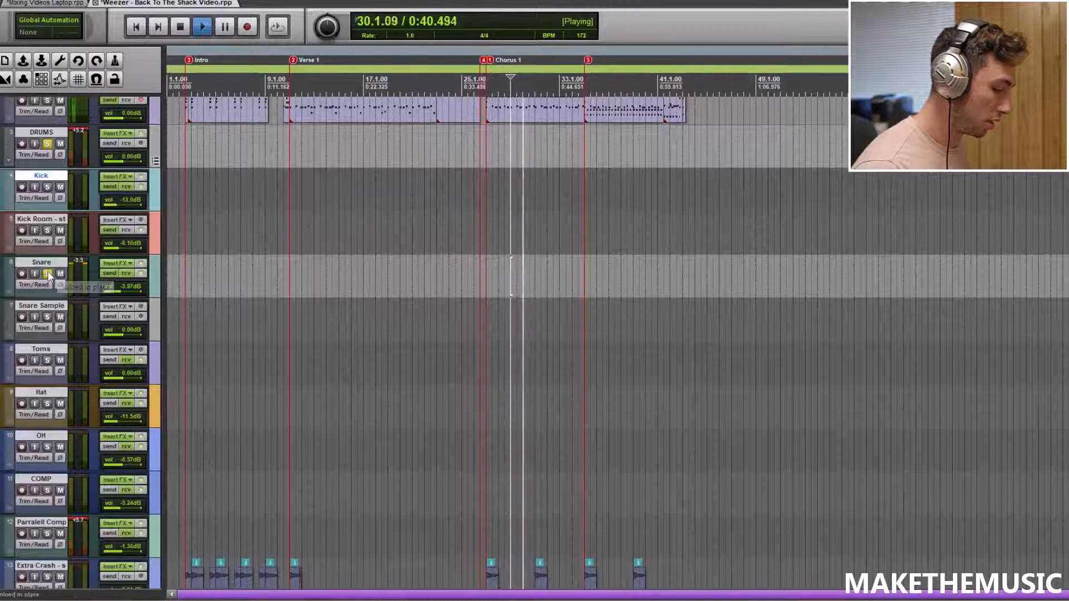
Stop playback and switch the solo from the Snare track to the Hat and OH tracks
key(space)
click(47, 274)
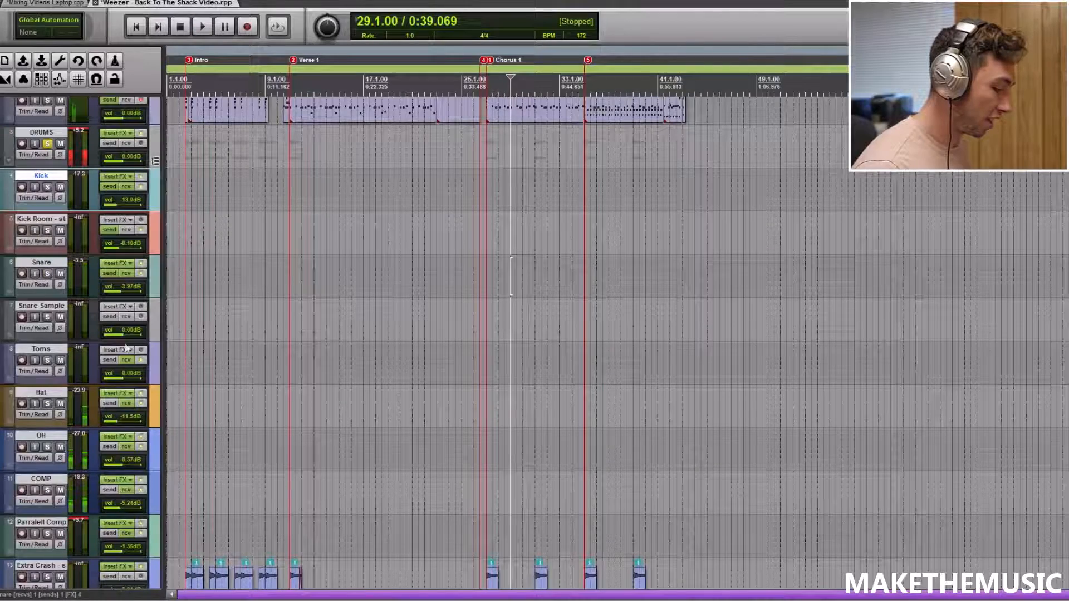
scroll(71, 372, down, 3)
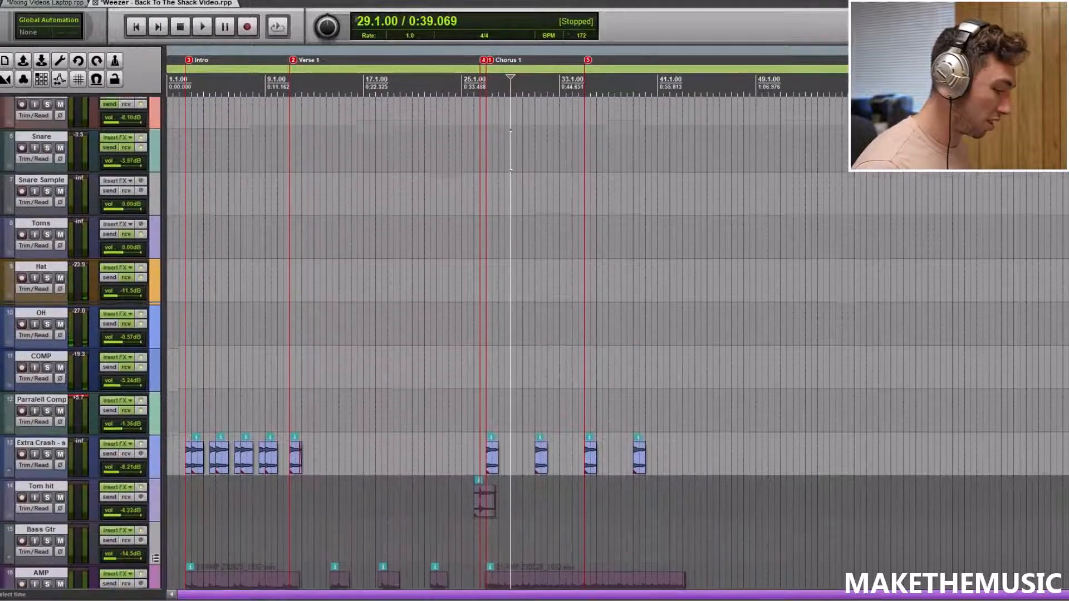
scroll(110, 217, down, 1)
click(47, 255)
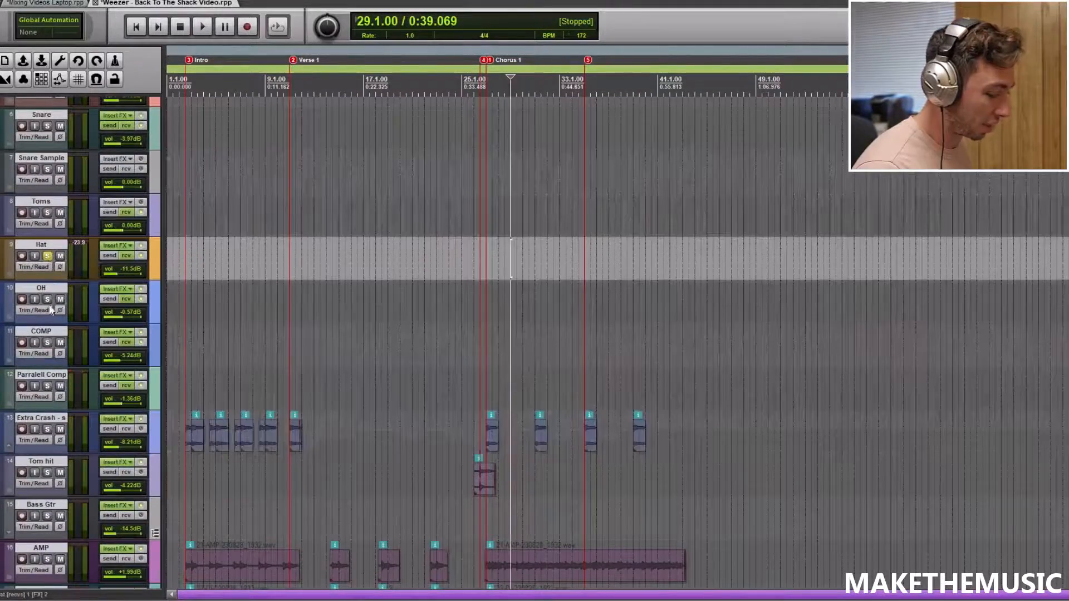
click(48, 299)
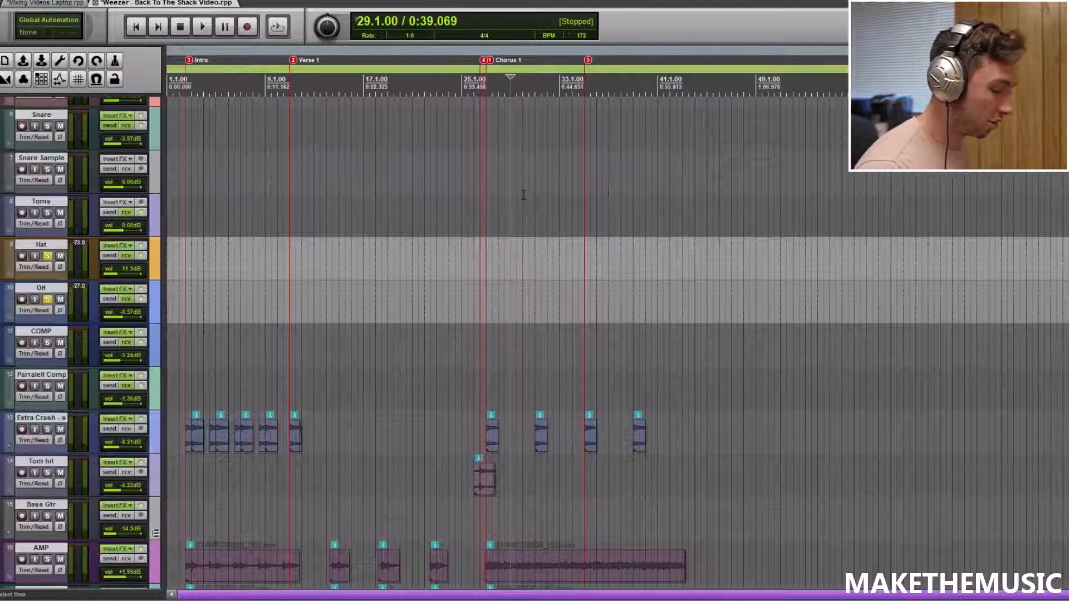
Play the soloed Hat and OH tracks in the chorus while bypassing and re-enabling their effects
scroll(522, 195, up, 3)
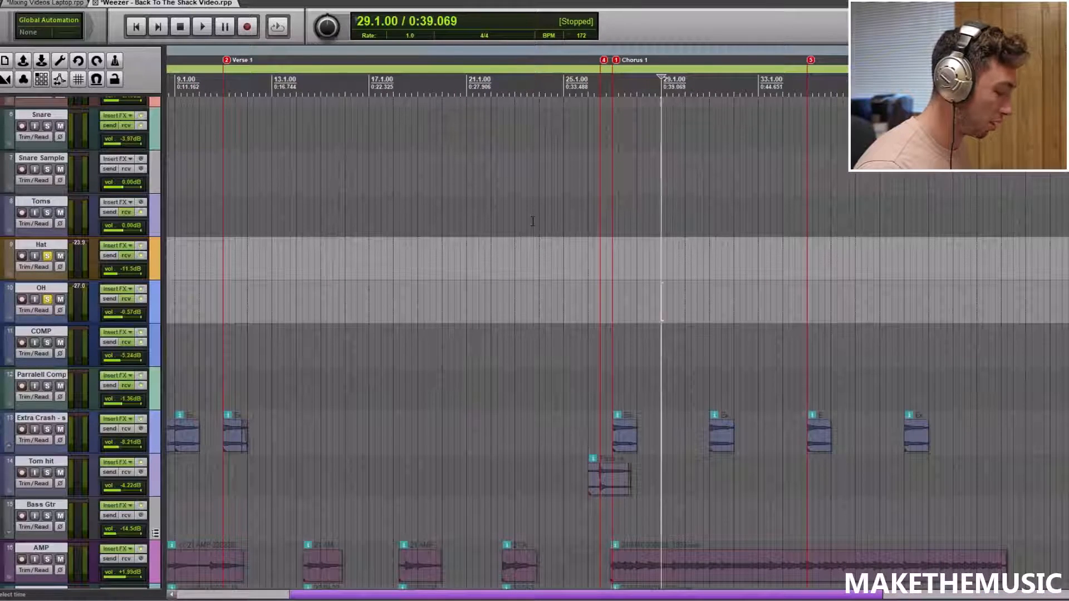
key(space)
click(141, 245)
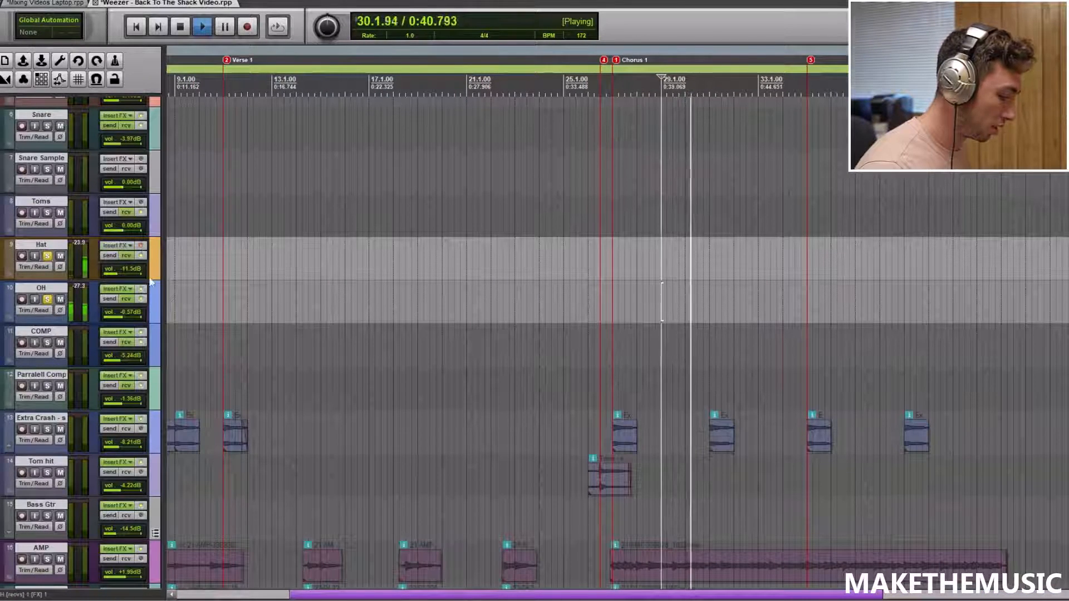
click(141, 289)
click(141, 289)
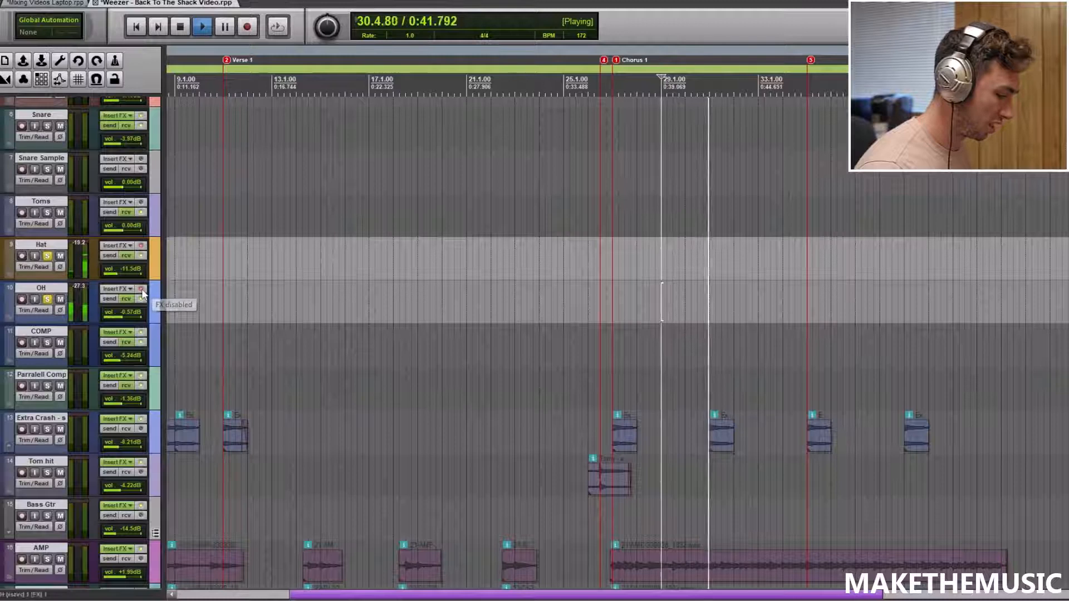
click(141, 245)
key(space)
Examine ReaXcomp and ReaEQ on the Hat track during short playbacks and close its effects chain
click(123, 247)
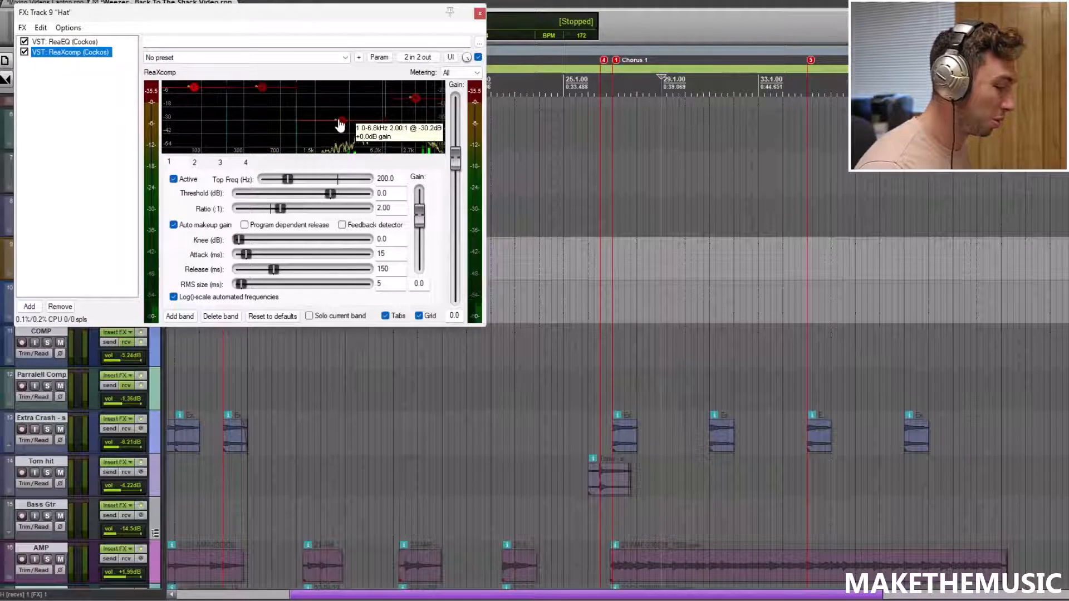
key(space)
key(space)
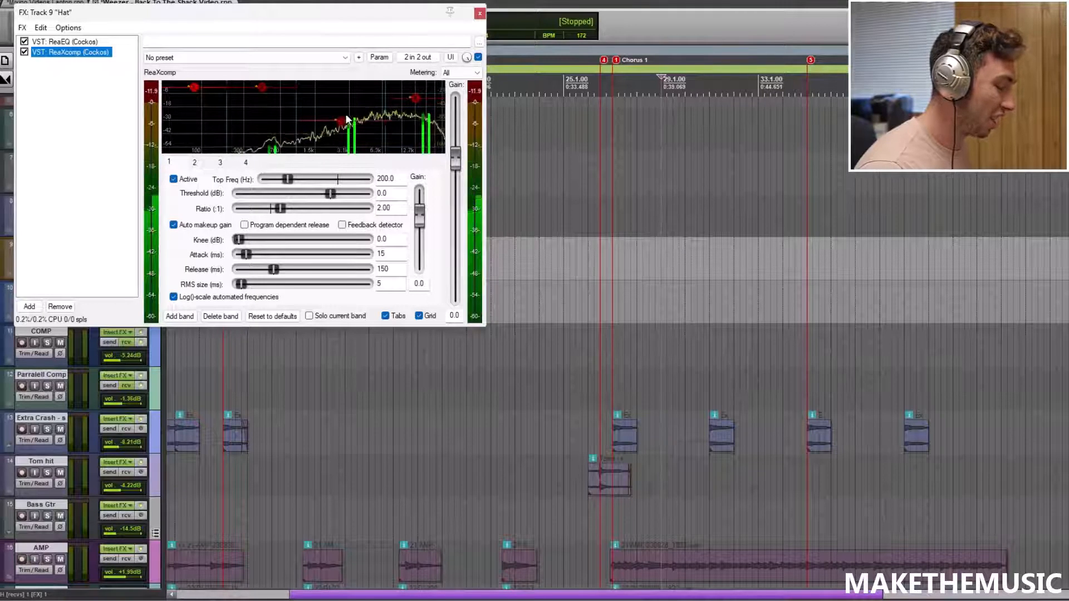
click(64, 42)
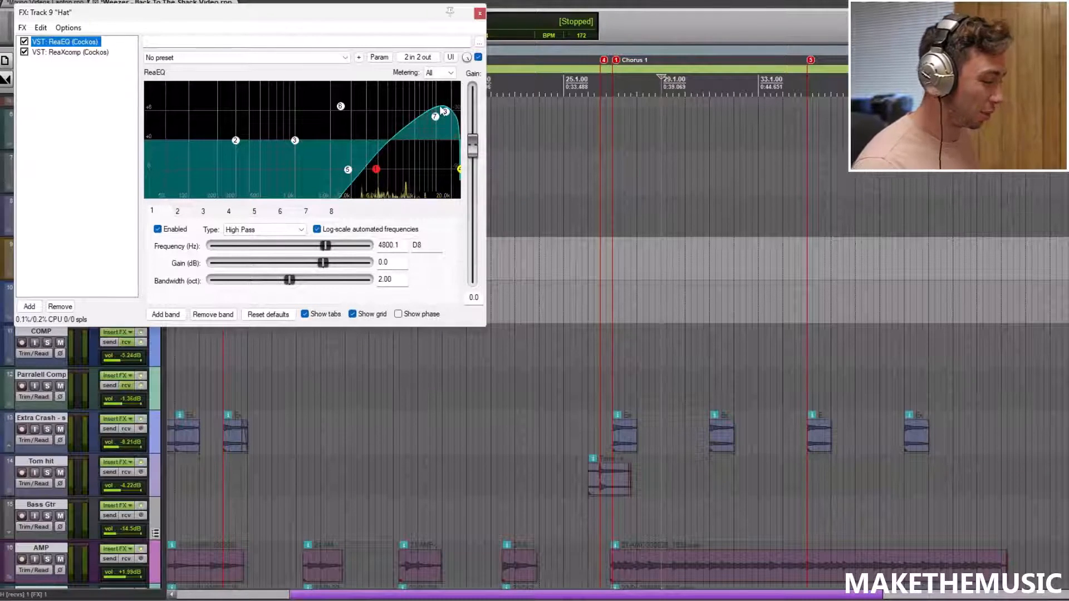
key(space)
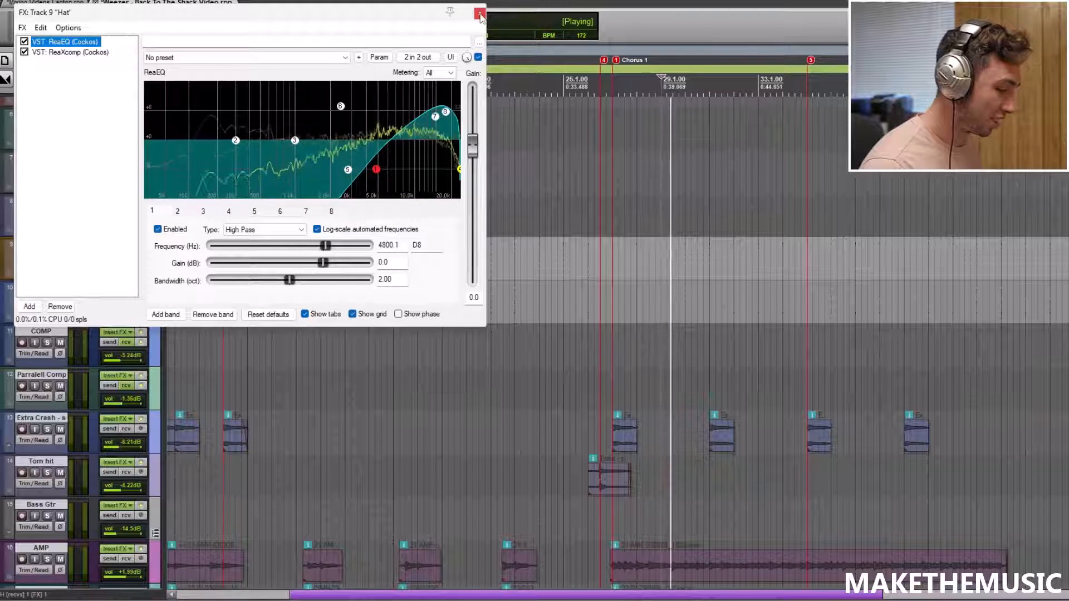
click(479, 13)
Unsolo the Hat track and inspect ReaEQ on the OH track
click(48, 257)
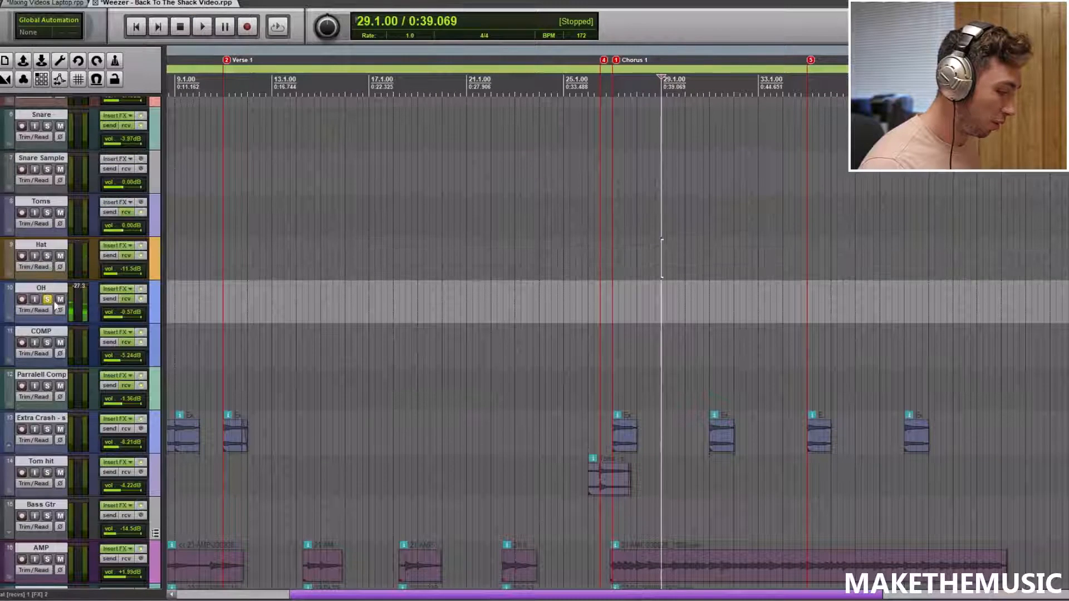
click(114, 288)
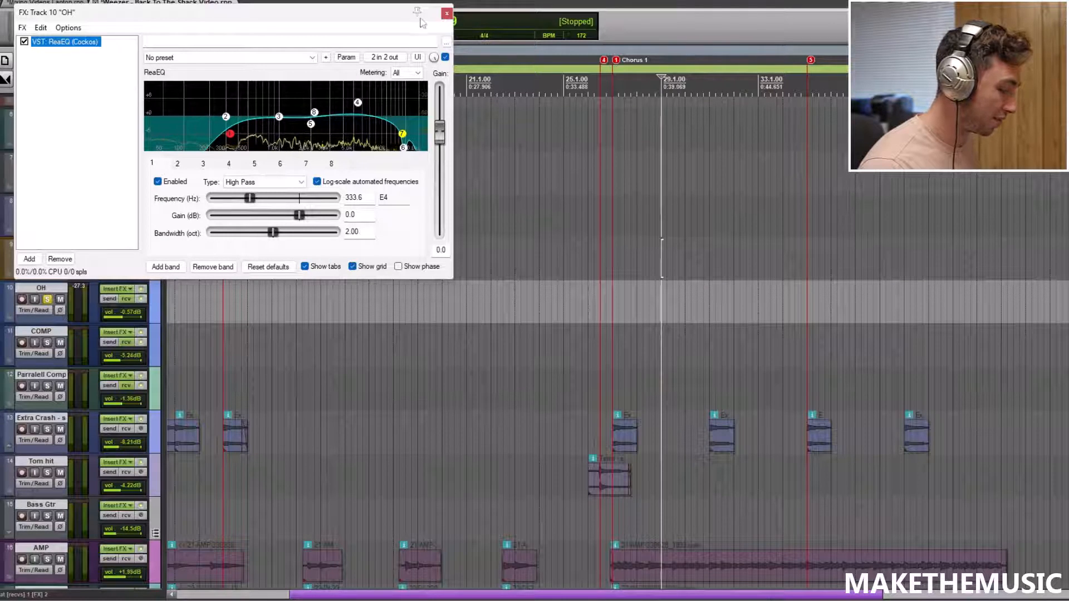
click(447, 13)
Unsolo the OH track and listen to the chorus drums together, comparing them with the overhead effects bypassed
key(space)
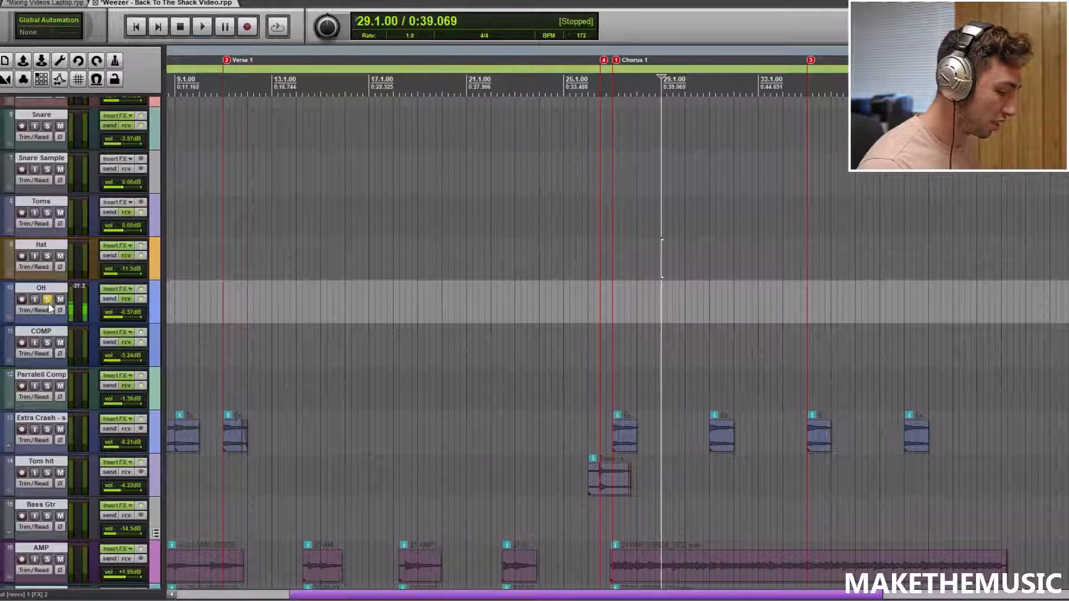
click(47, 299)
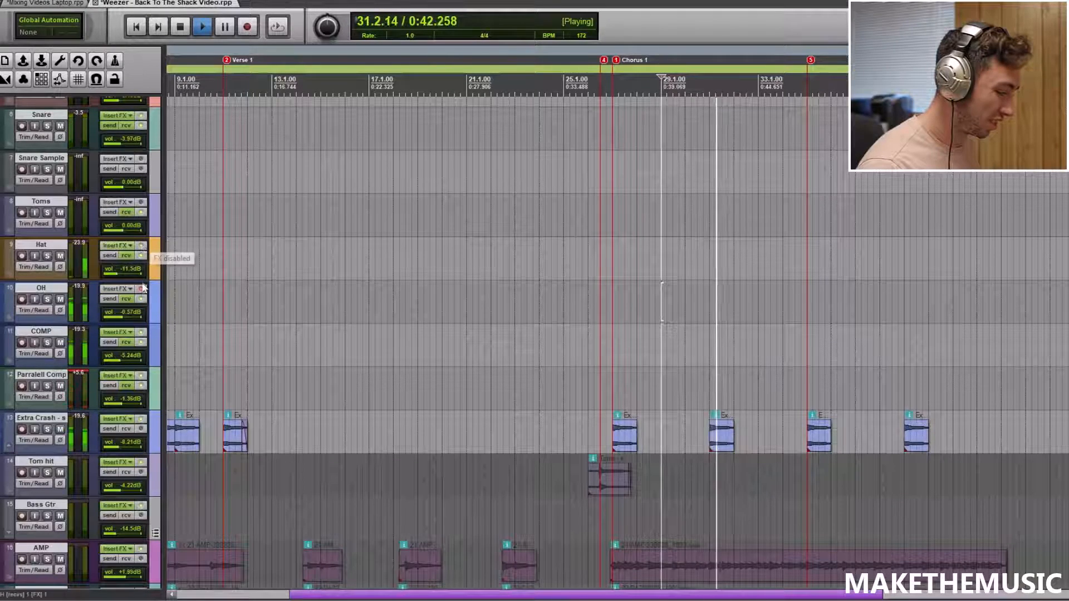
key(space)
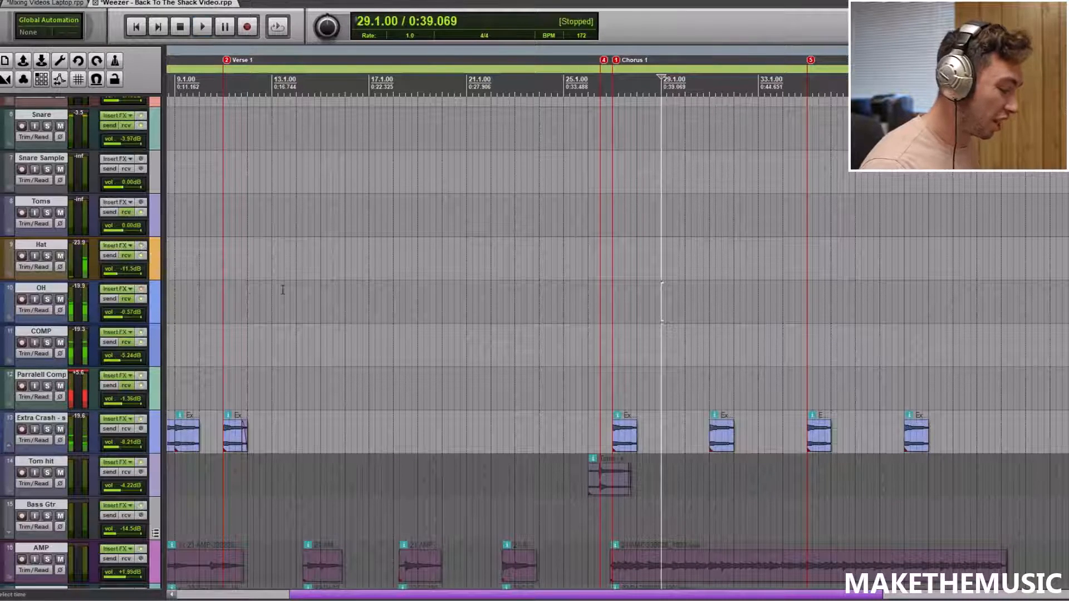
Solo the COMP track, inspect its ReaXcomp settings, and unsolo it again
click(47, 343)
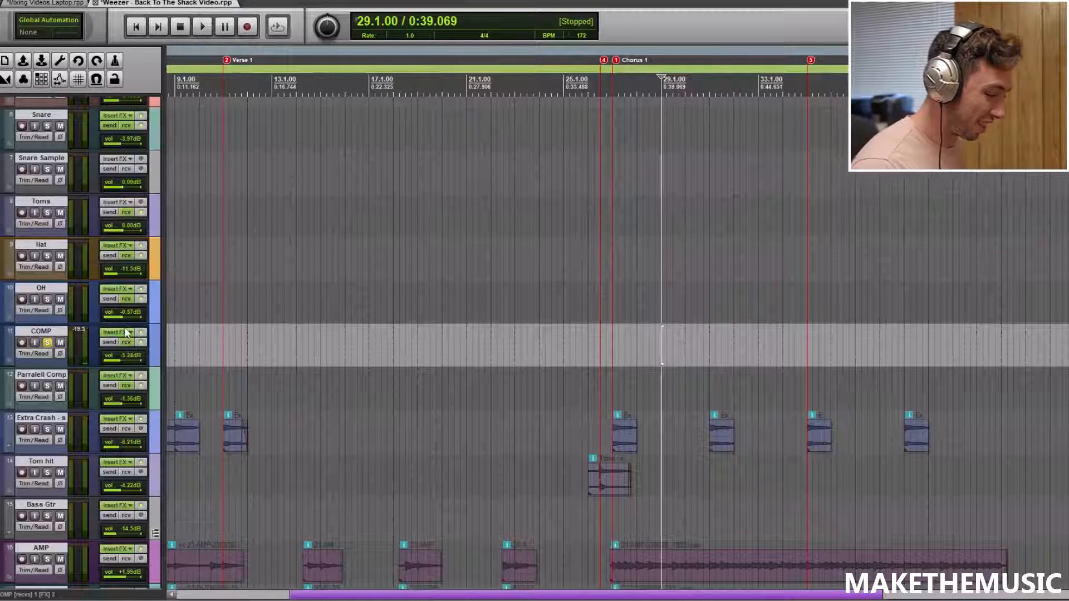
click(126, 333)
click(92, 56)
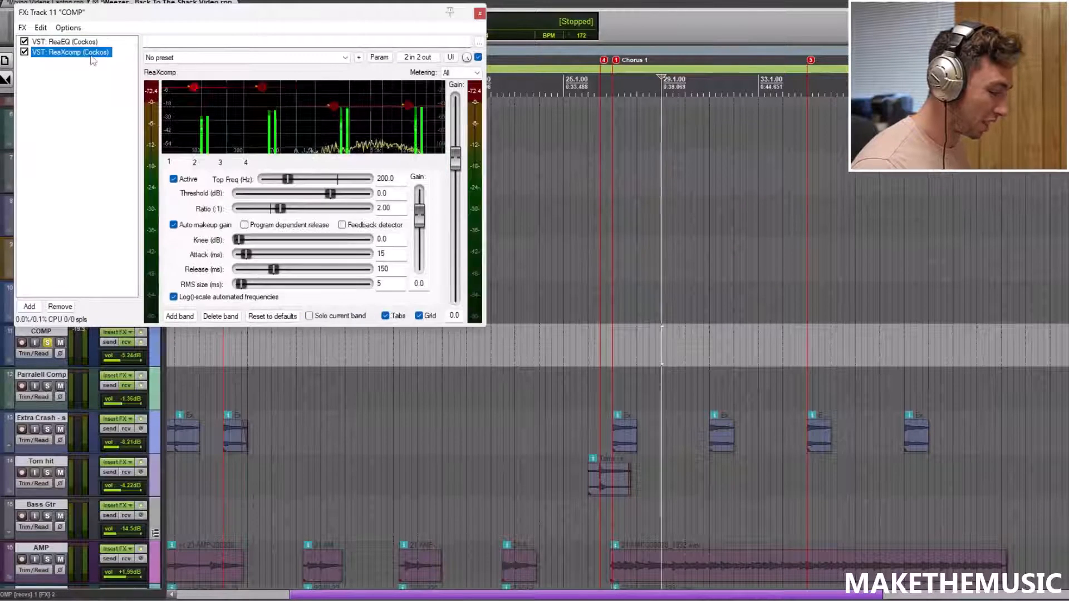
click(478, 14)
click(47, 343)
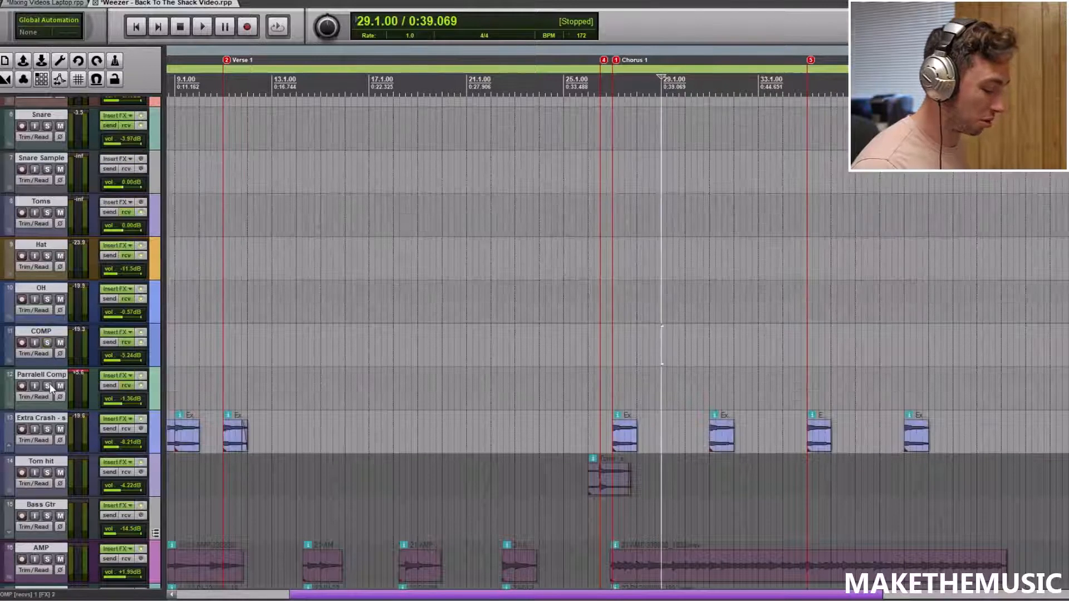
Play the soloed Parralell Comp track while examining its Virtual Mix Rack, and close the effects chain
click(48, 385)
key(space)
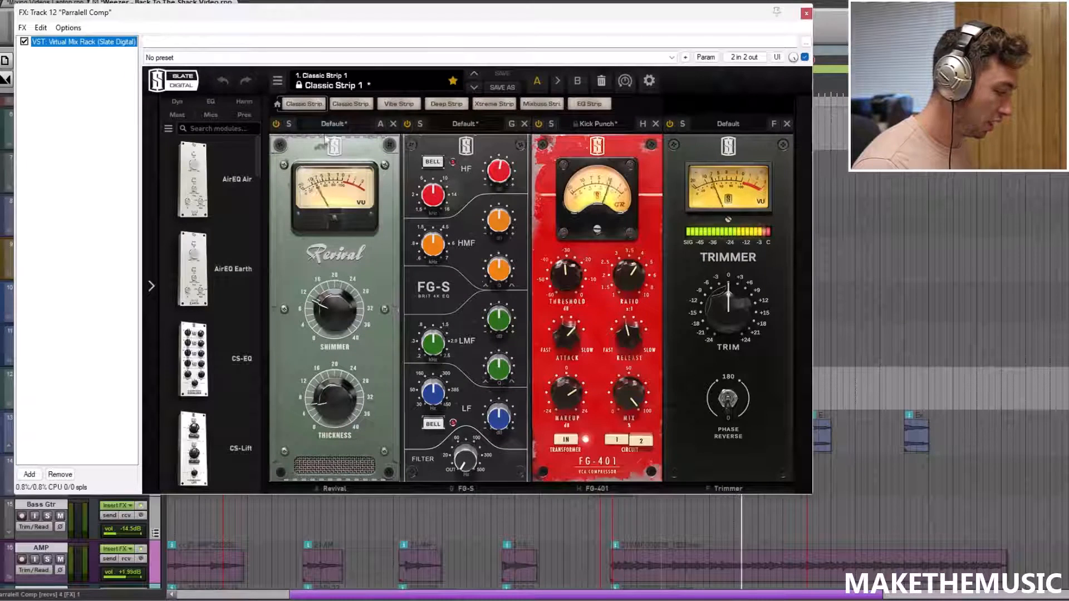
key(space)
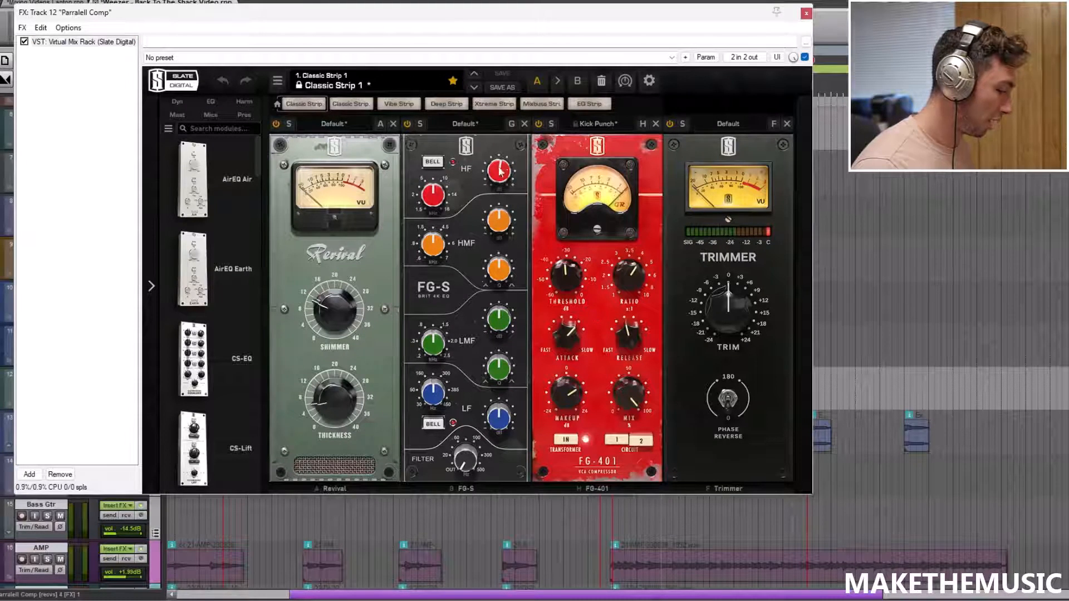
click(806, 14)
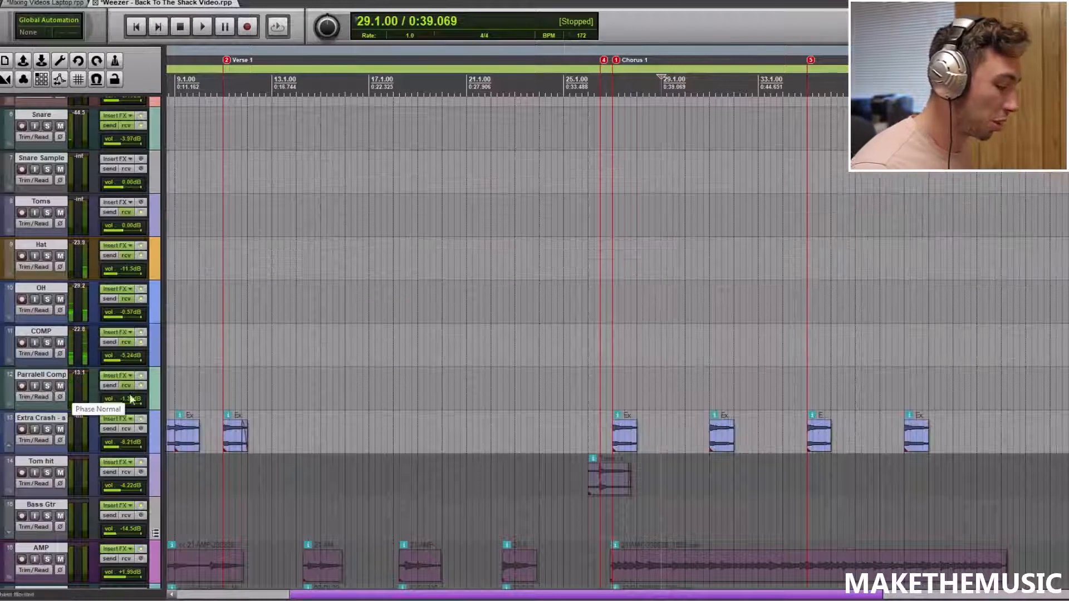
Play the chorus drums with the Parralell Comp track muted, and unmute it during playback to compare
click(60, 386)
key(space)
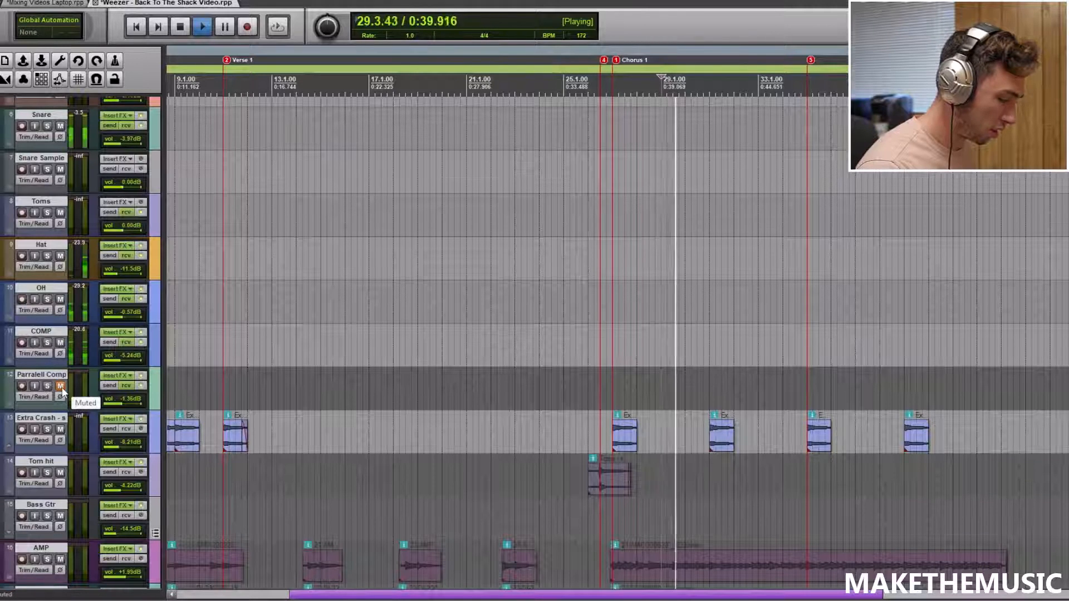
click(60, 386)
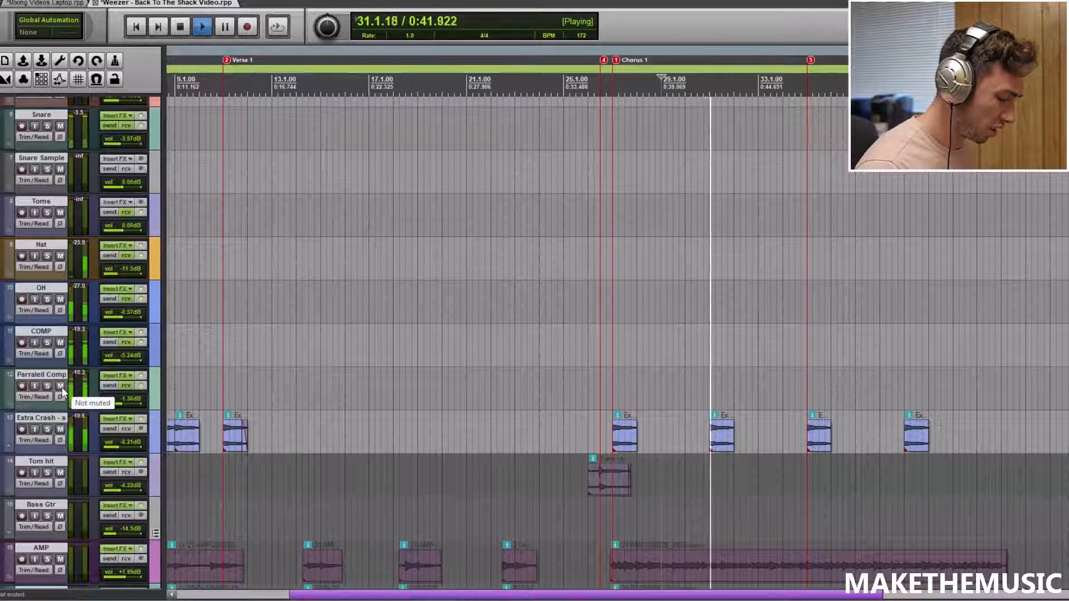
key(space)
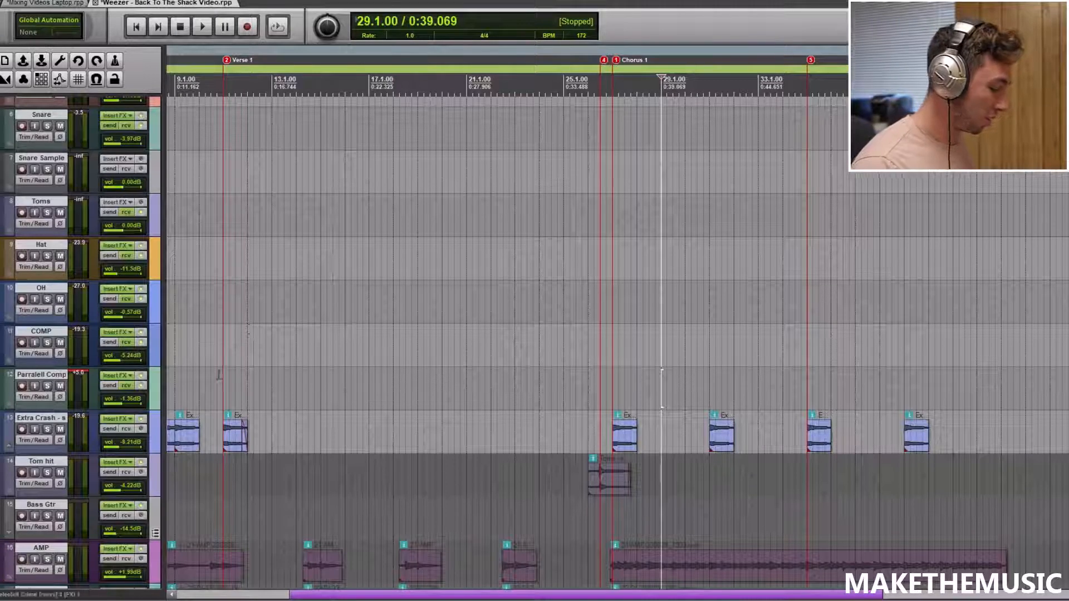
Place the edit cursor at the Intro marker, listen to the Extra Crash track soloed, and unsolo it
scroll(375, 343, down, 2)
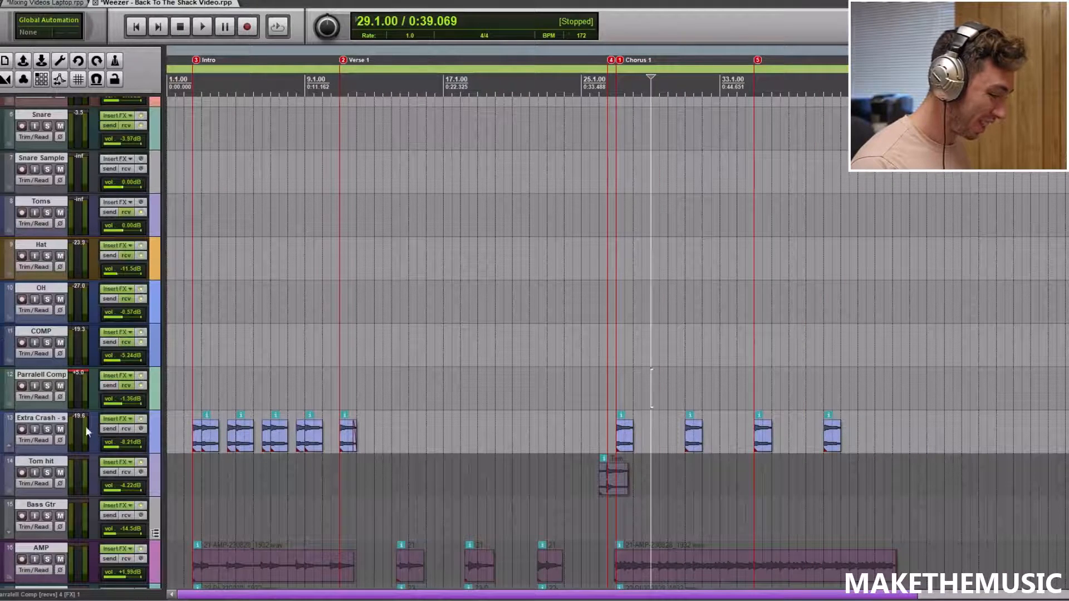
click(185, 390)
scroll(185, 389, up, 3)
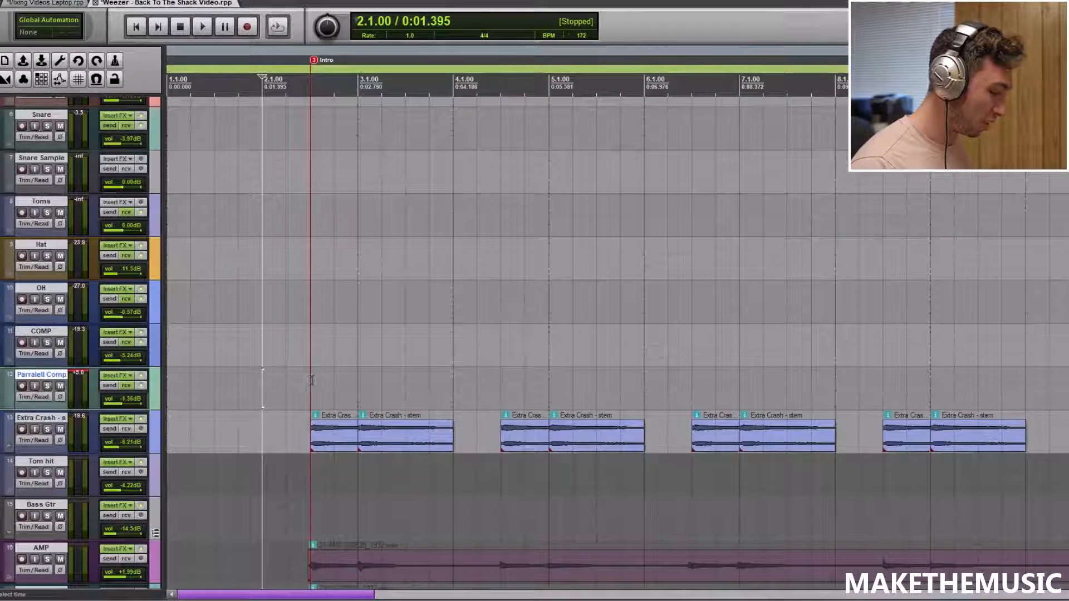
click(312, 381)
click(48, 429)
key(space)
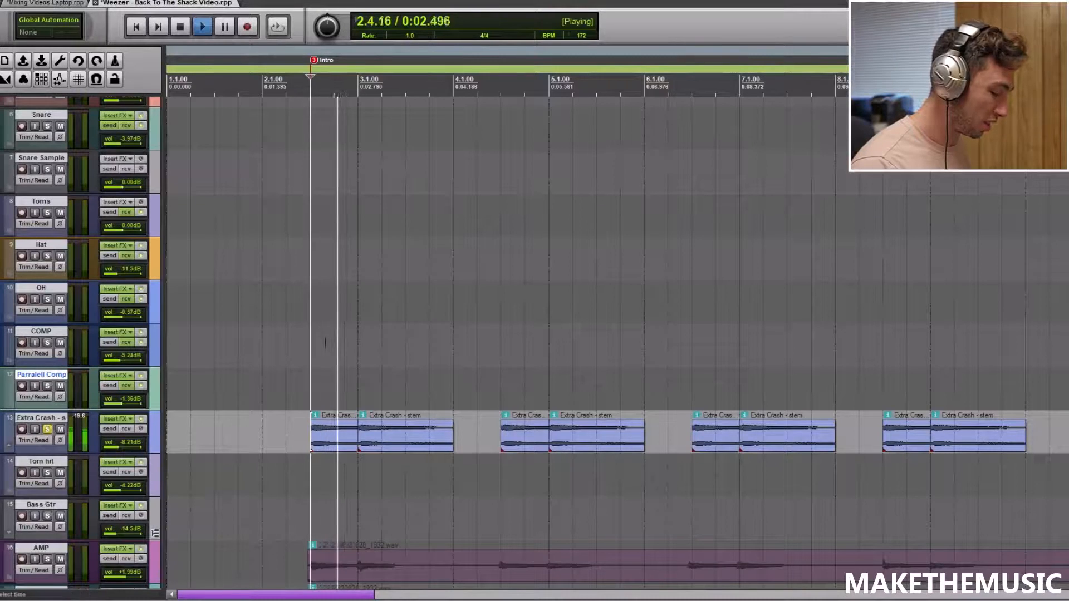
scroll(35, 441, down, 4)
key(space)
click(48, 430)
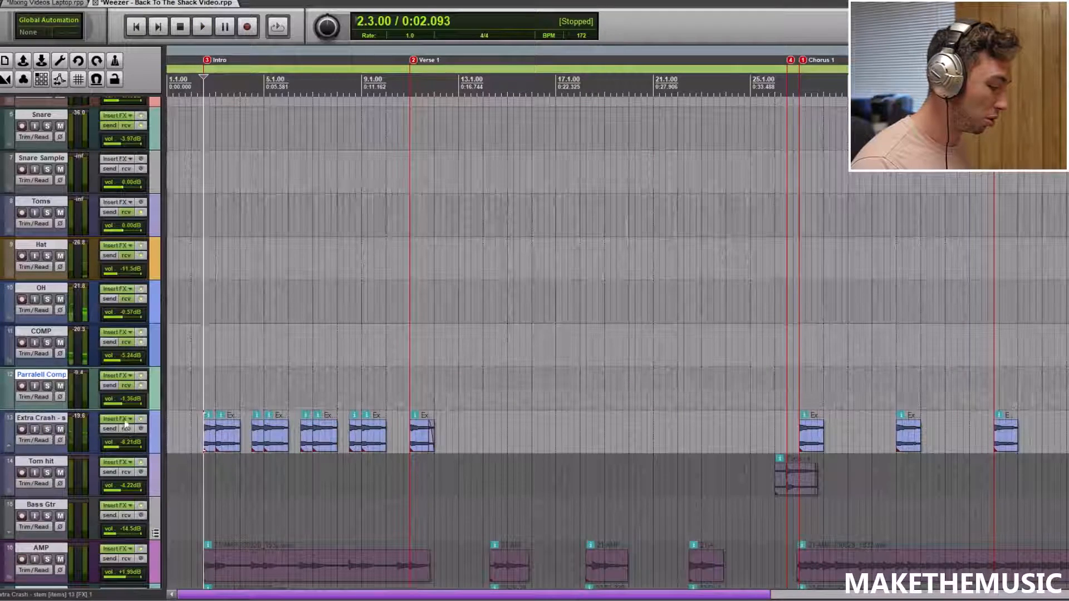
Play the Intro drums with the extra crash included and inspect ReaEQ on the Extra Crash track
key(space)
key(space)
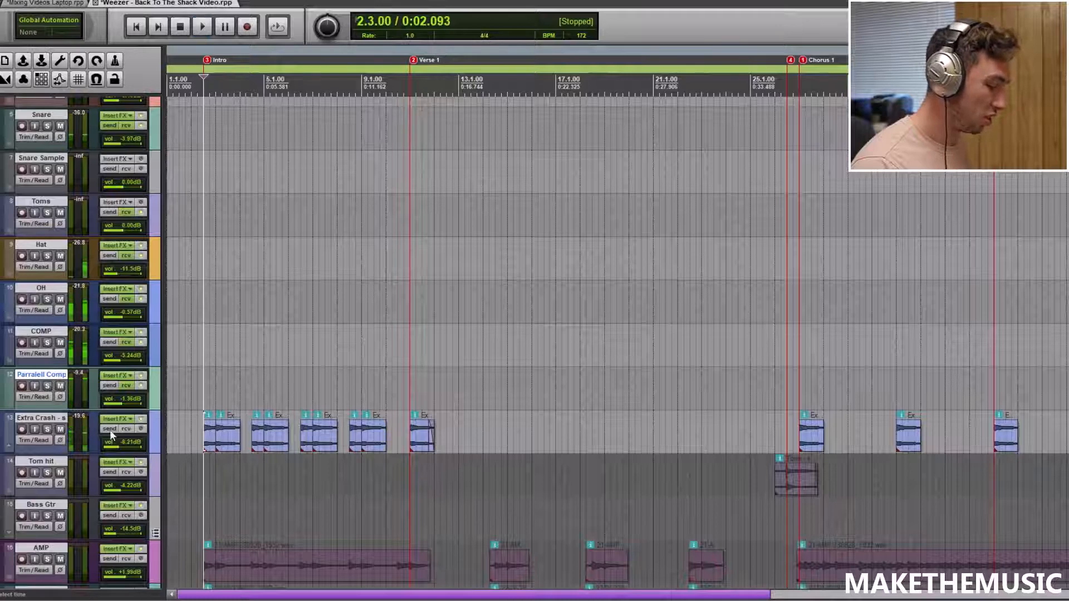
click(120, 419)
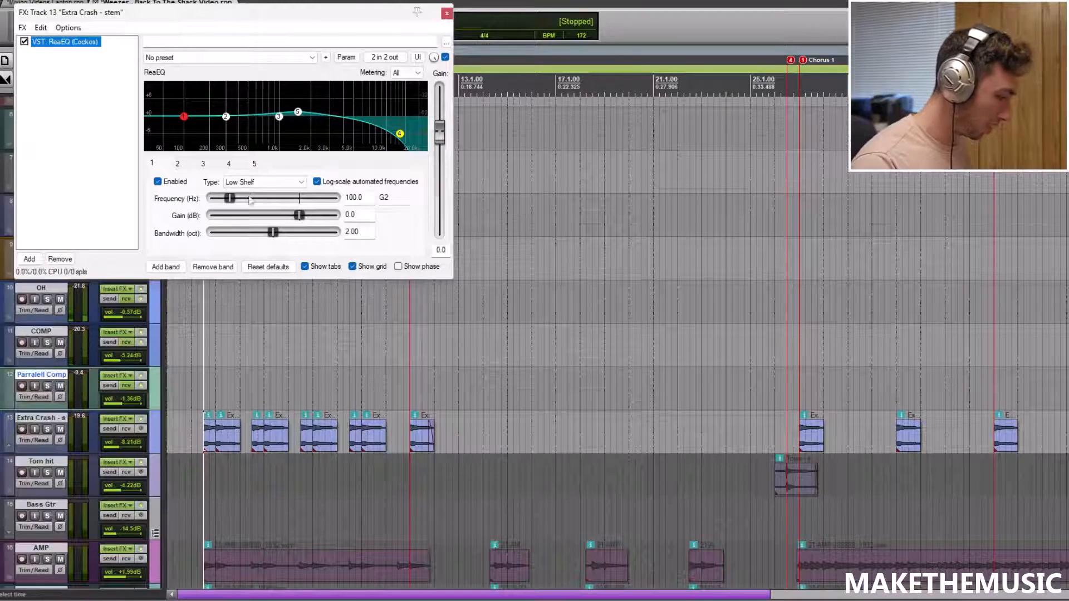
click(447, 14)
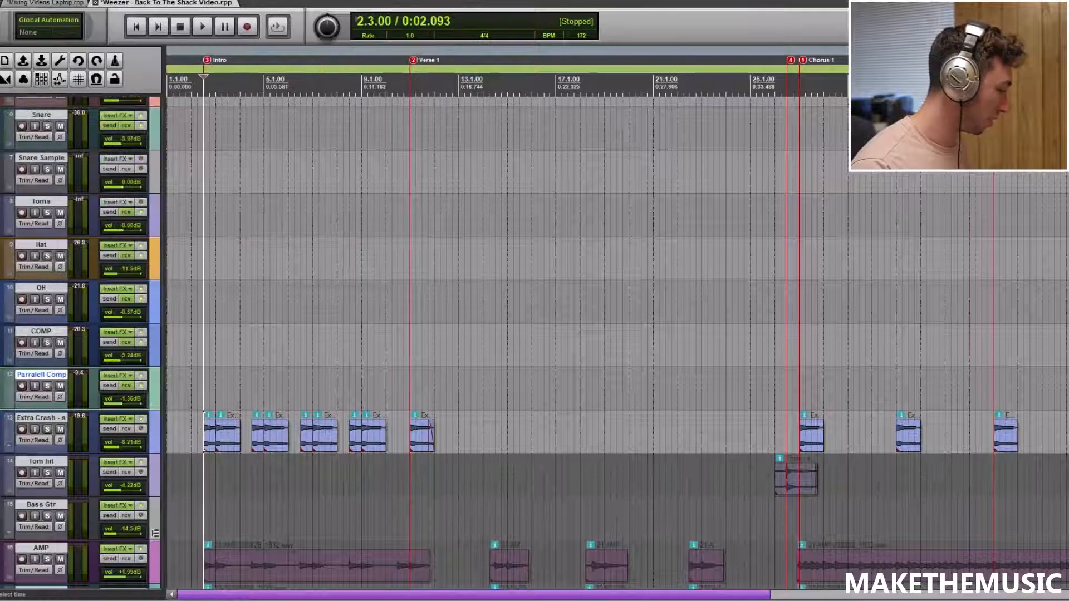
Unsolo the DRUMS bus and play the full mix from the Intro, bringing the bass tracks into view
scroll(47, 161, up, 5)
click(47, 159)
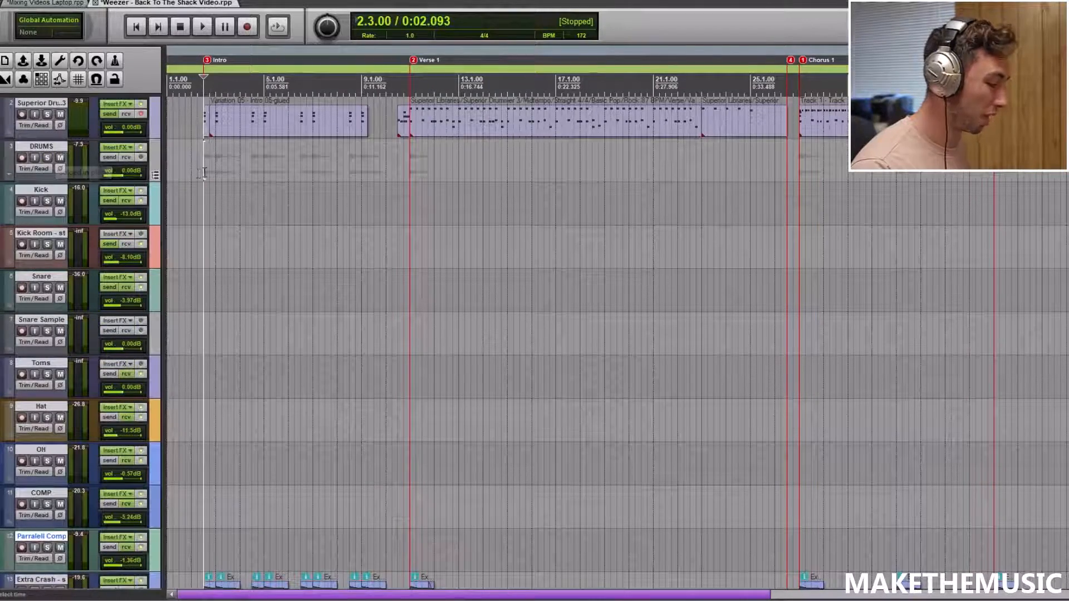
key(space)
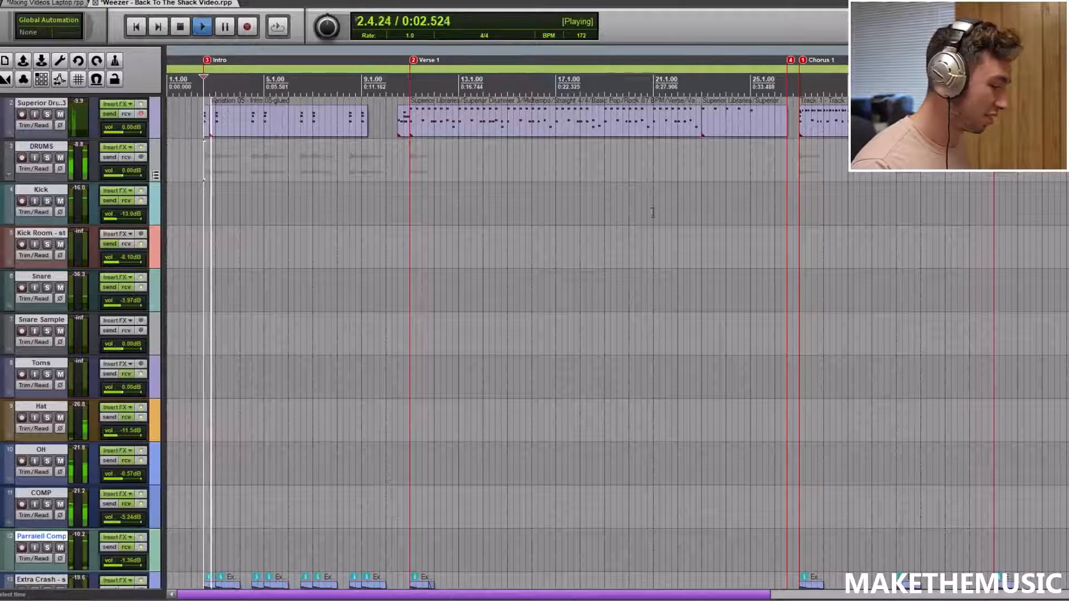
scroll(995, 224, down, 5)
scroll(995, 224, down, 3)
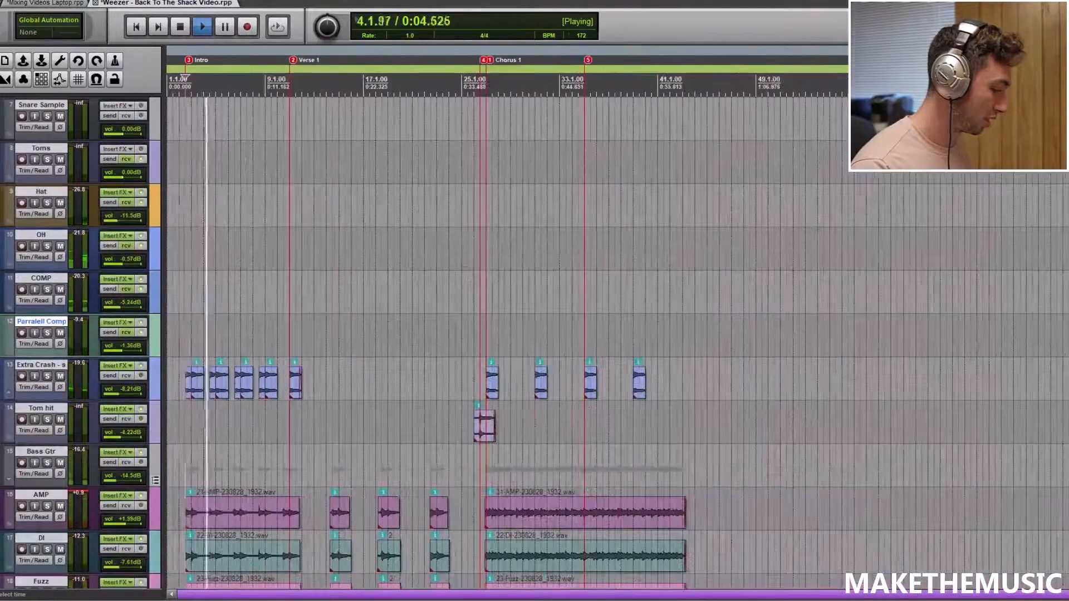
Place the edit cursor at bar 26, just before Chorus 1, and play the full mix through the tom hit into the chorus
key(space)
click(477, 162)
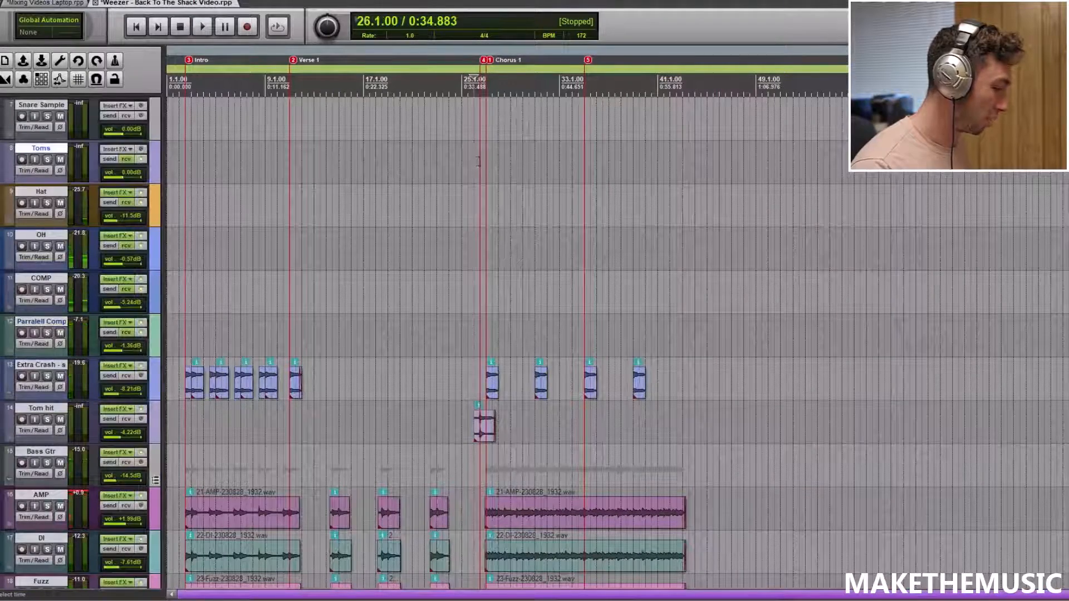
scroll(612, 174, up, 4)
key(space)
scroll(591, 169, down, 2)
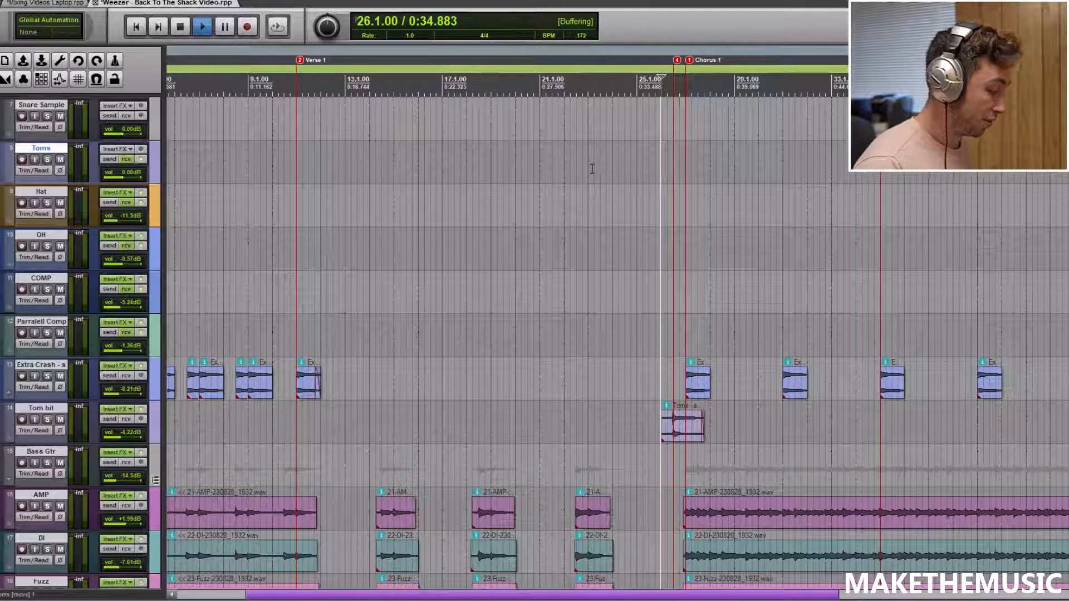
scroll(572, 142, down, 2)
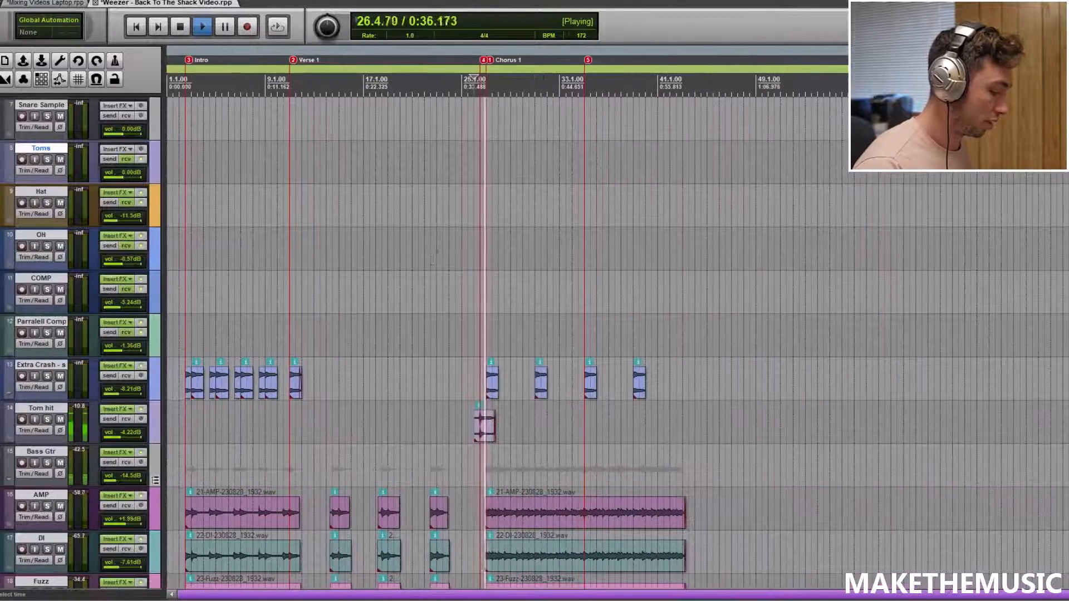
key(space)
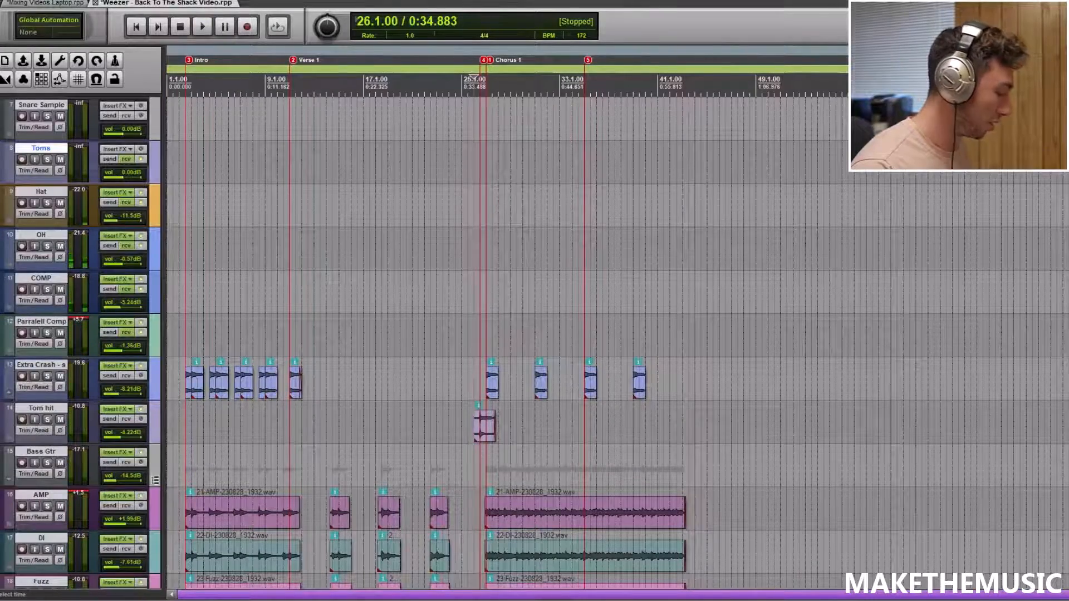
Solo the Tom hit track and play it from 26.2.00, just before the Tom Hit marker
scroll(3, 247, down, 3)
click(48, 241)
scroll(682, 199, up, 8)
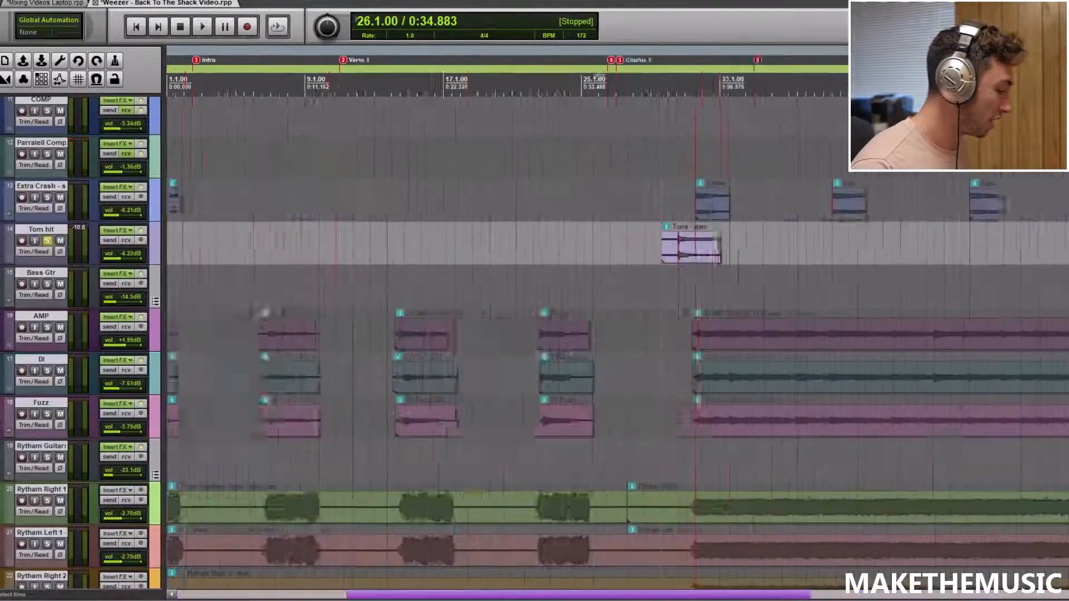
click(682, 198)
scroll(681, 199, up, 3)
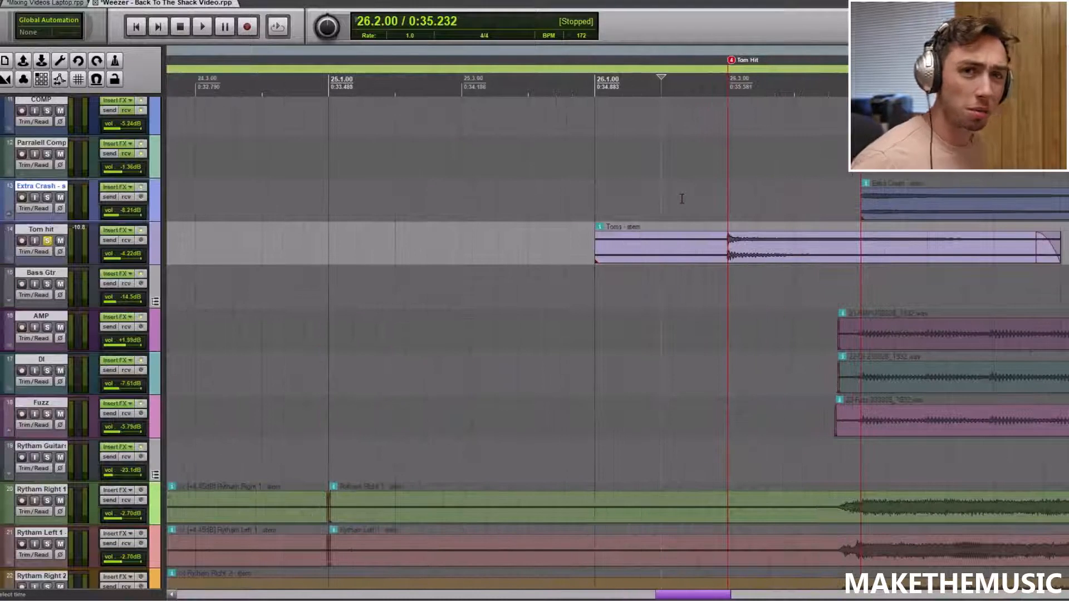
key(space)
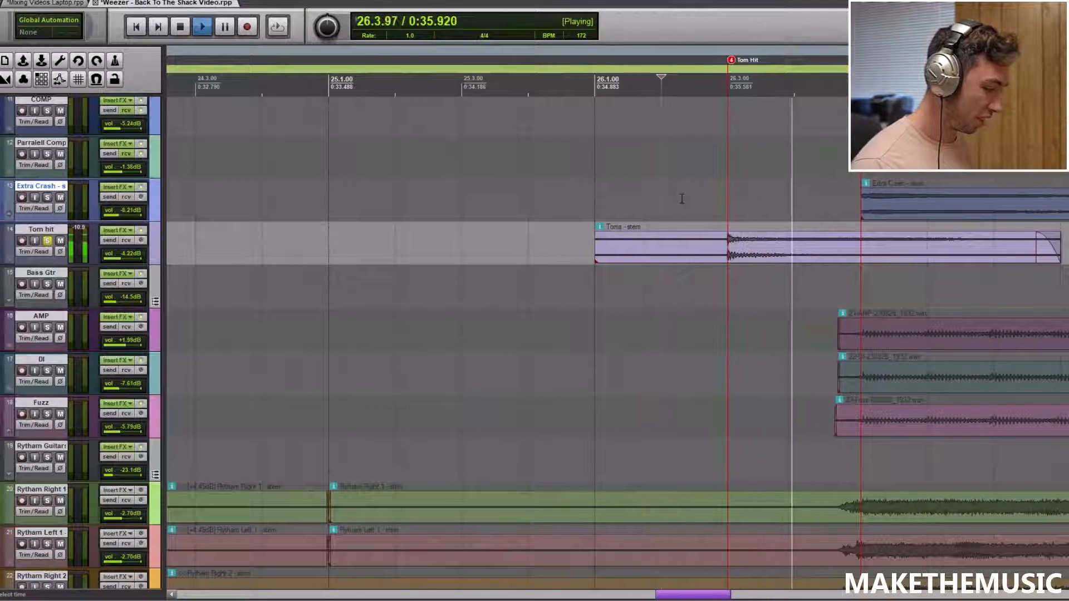
key(space)
Inspect the CLA MixHub Lite, ReaEQ and L1 limiter settings in the Tom hit track's FX chain
click(108, 232)
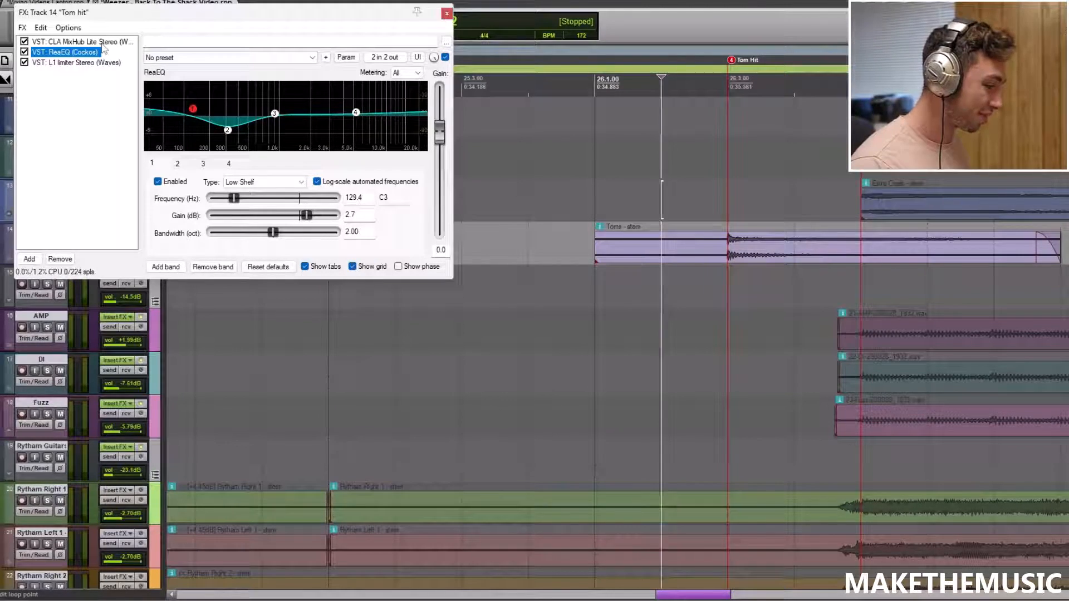
click(103, 43)
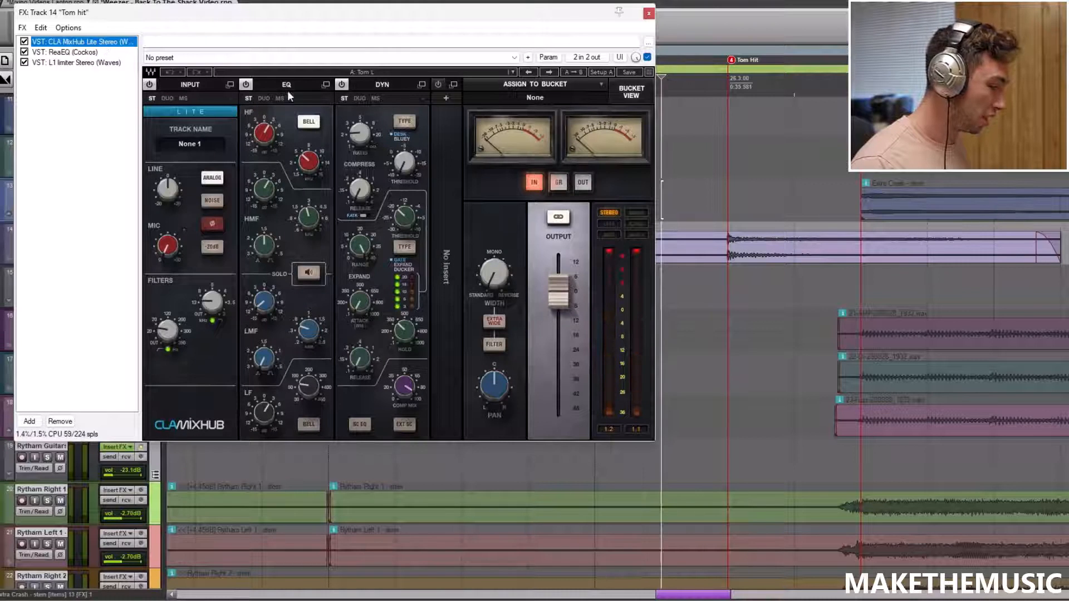
drag(474, 20, 528, 24)
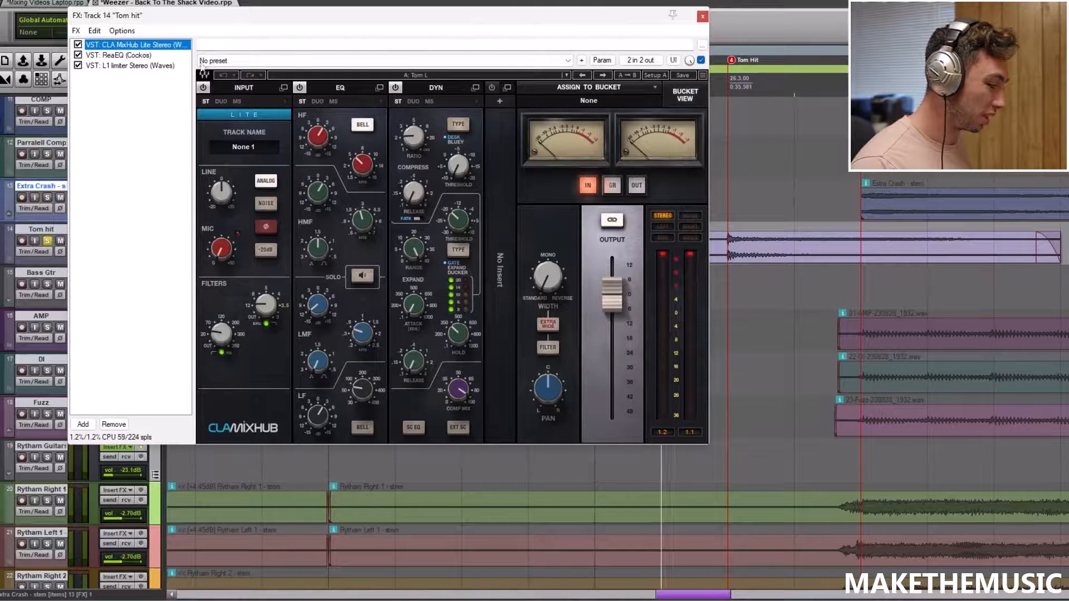
click(145, 59)
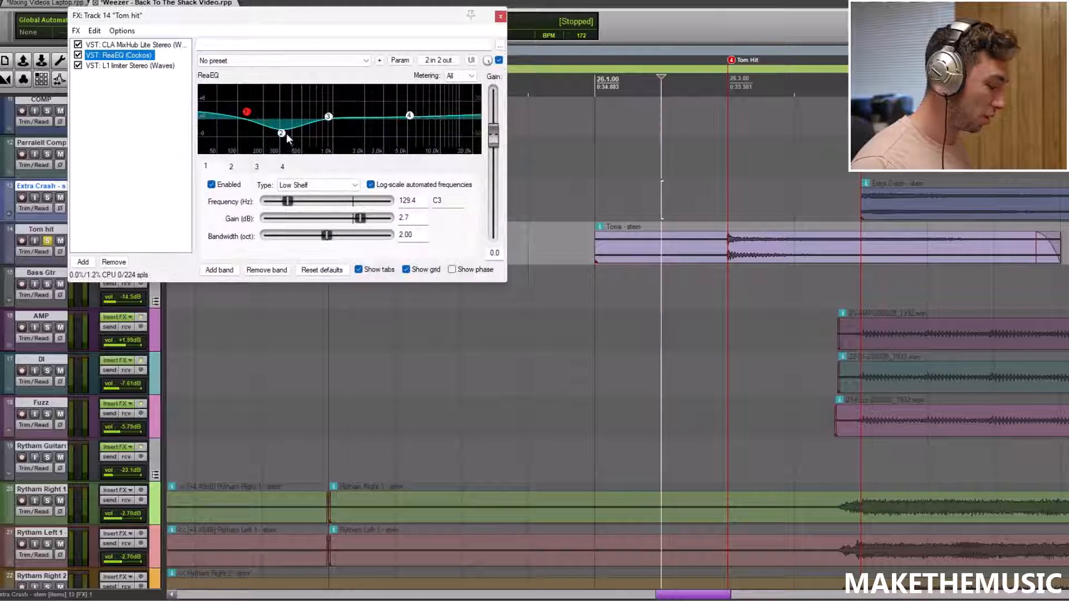
click(98, 65)
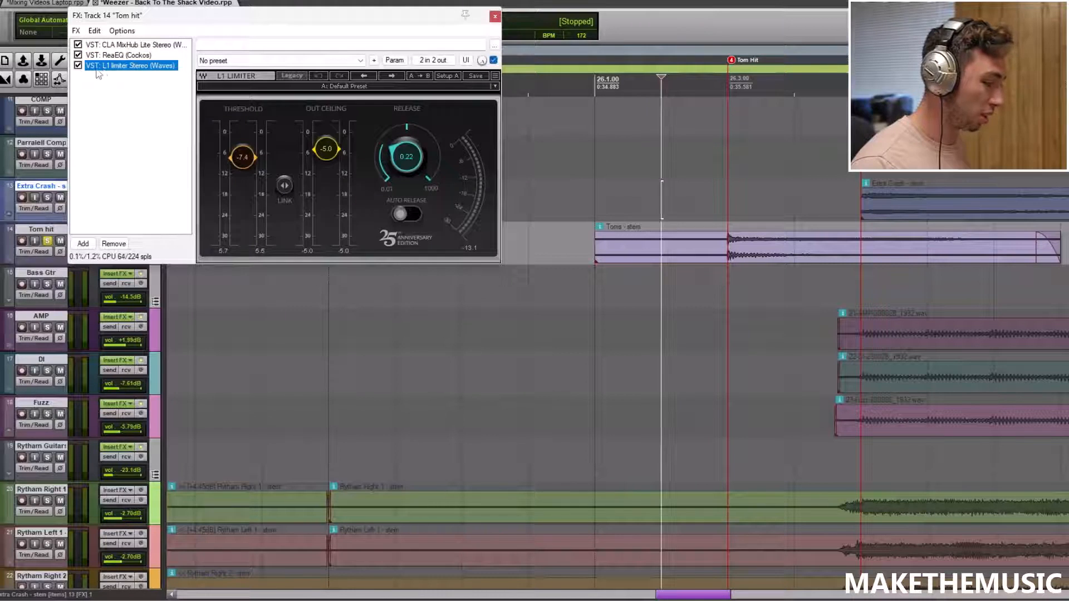
Play the tom hit with all three effects bypassed, re-enable them, and close the track's FX chain
click(79, 66)
click(78, 55)
click(78, 44)
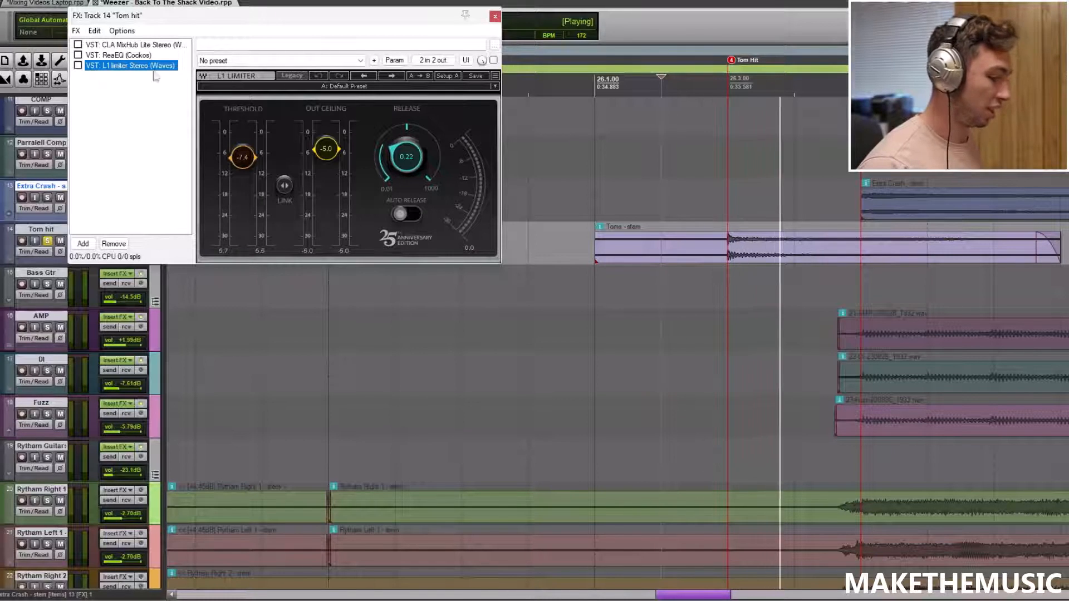
key(space)
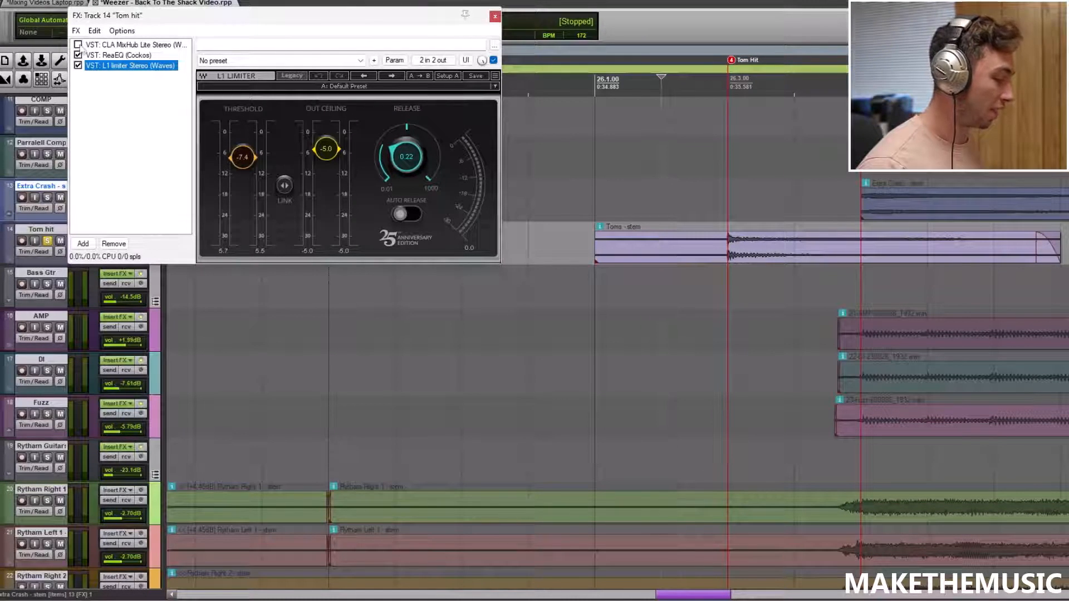
click(496, 18)
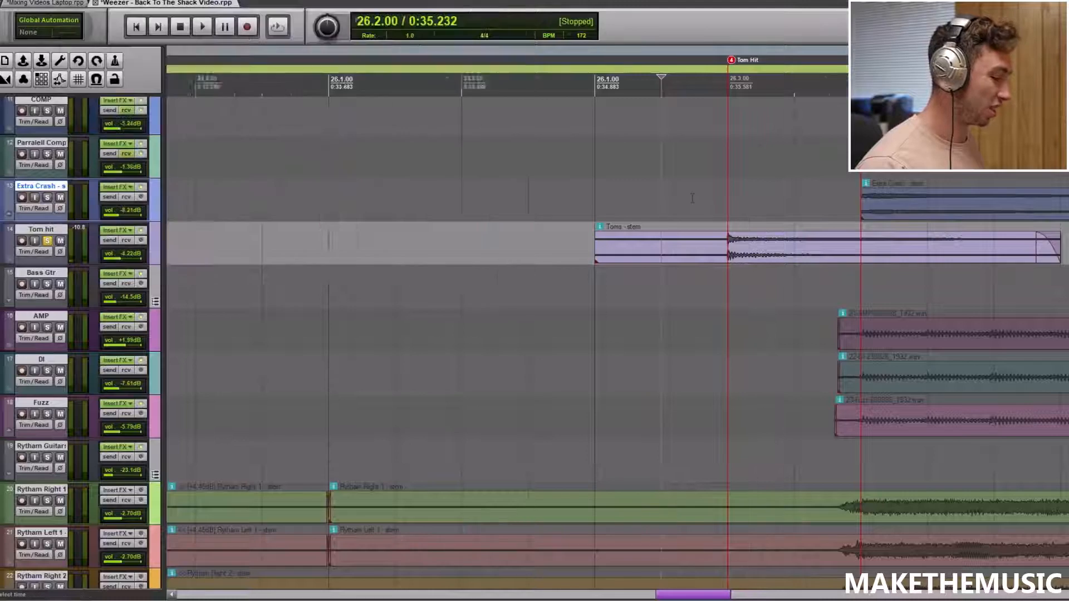
Unsolo the Tom hit track and play the full mix from 26.2.00 into the chorus
scroll(389, 183, down, 5)
click(47, 241)
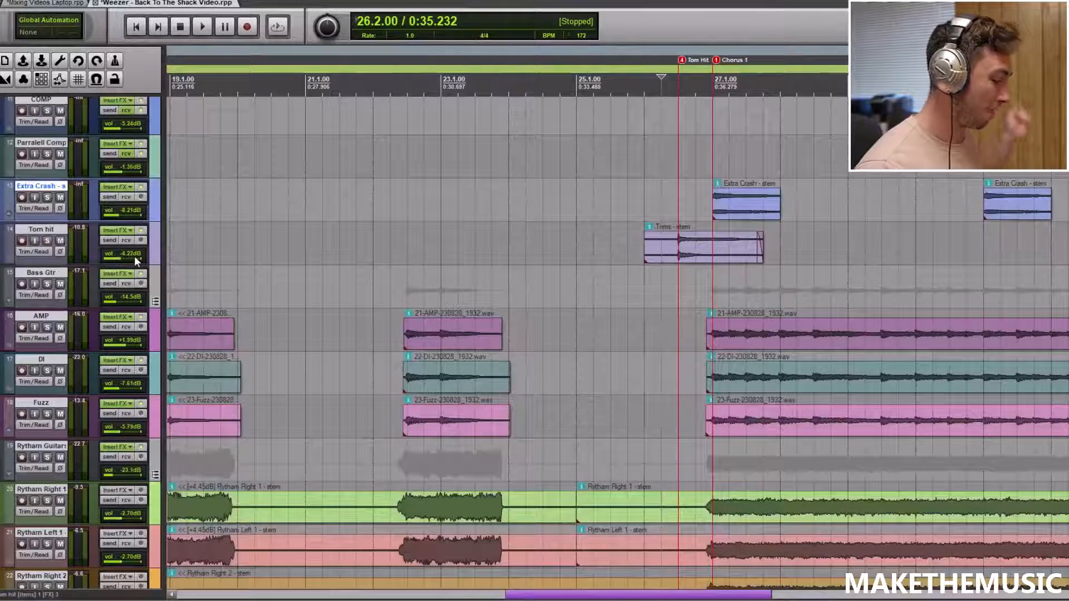
key(space)
key(space)
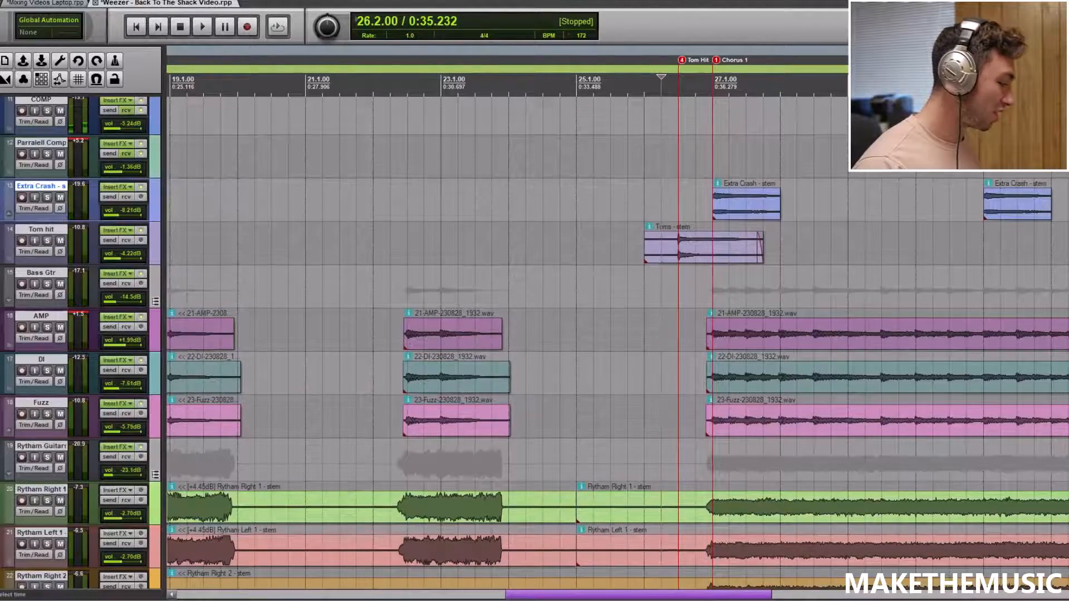
Solo the Bass Gtr bus and place the edit cursor at the start of Chorus 1, bar 27
scroll(848, 201, down, 3)
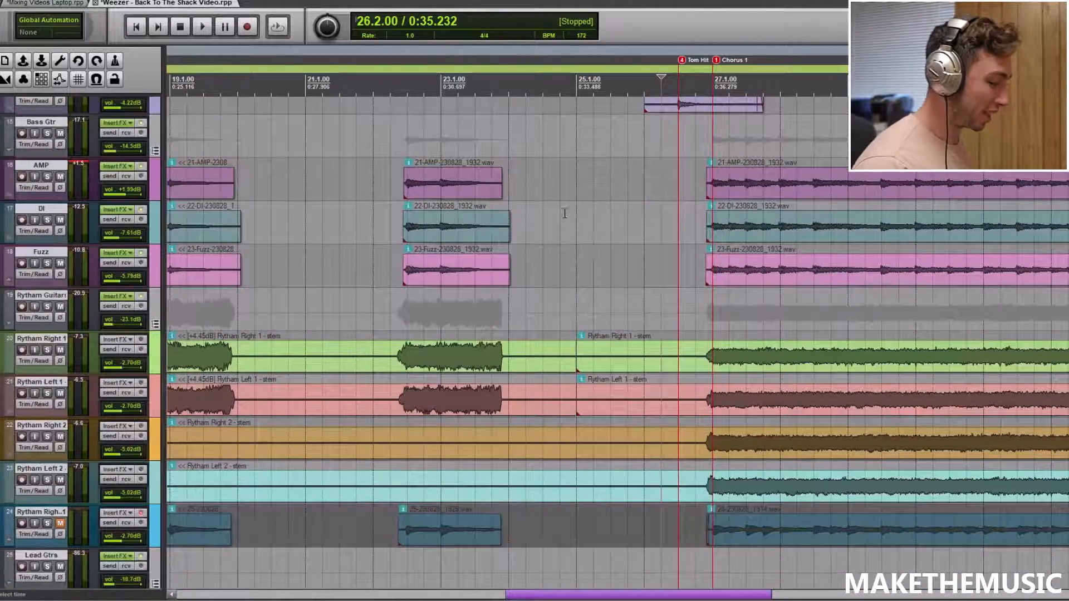
click(47, 134)
scroll(189, 178, down, 4)
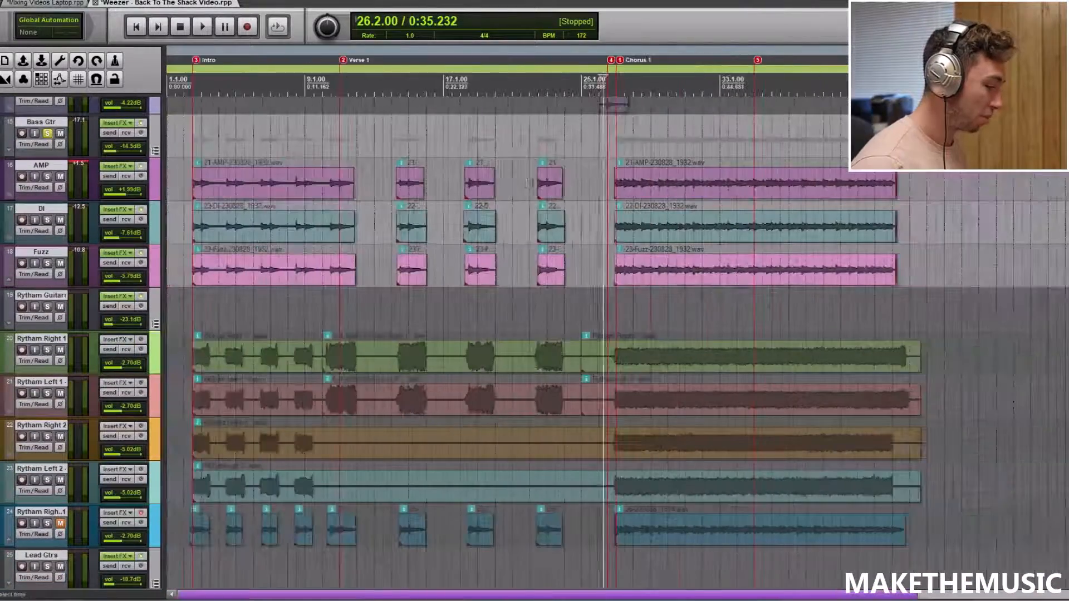
click(618, 146)
scroll(293, 174, up, 3)
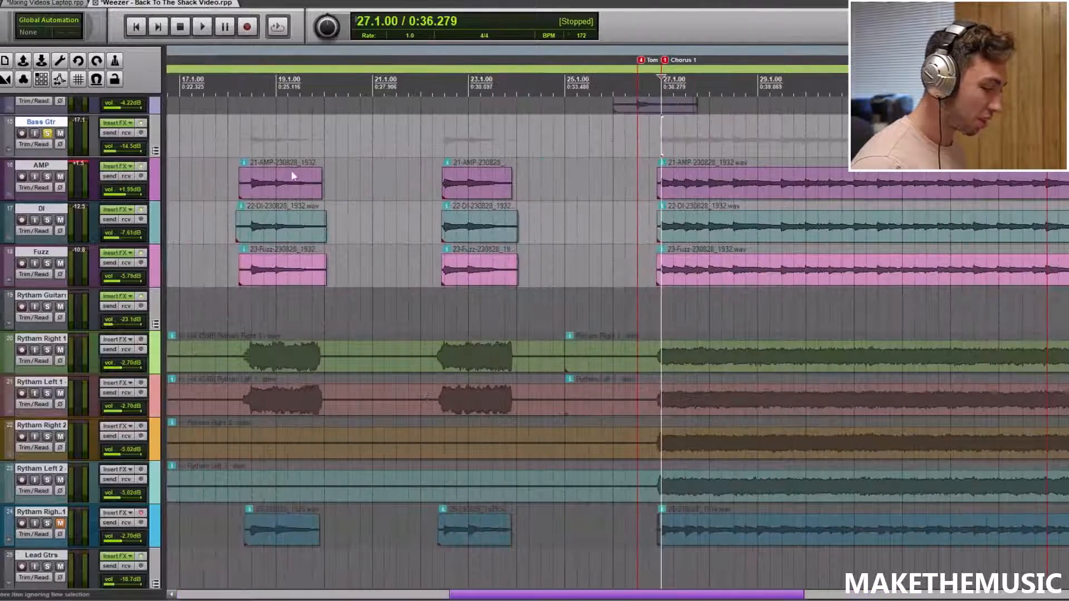
scroll(310, 179, down, 2)
scroll(313, 151, down, 1)
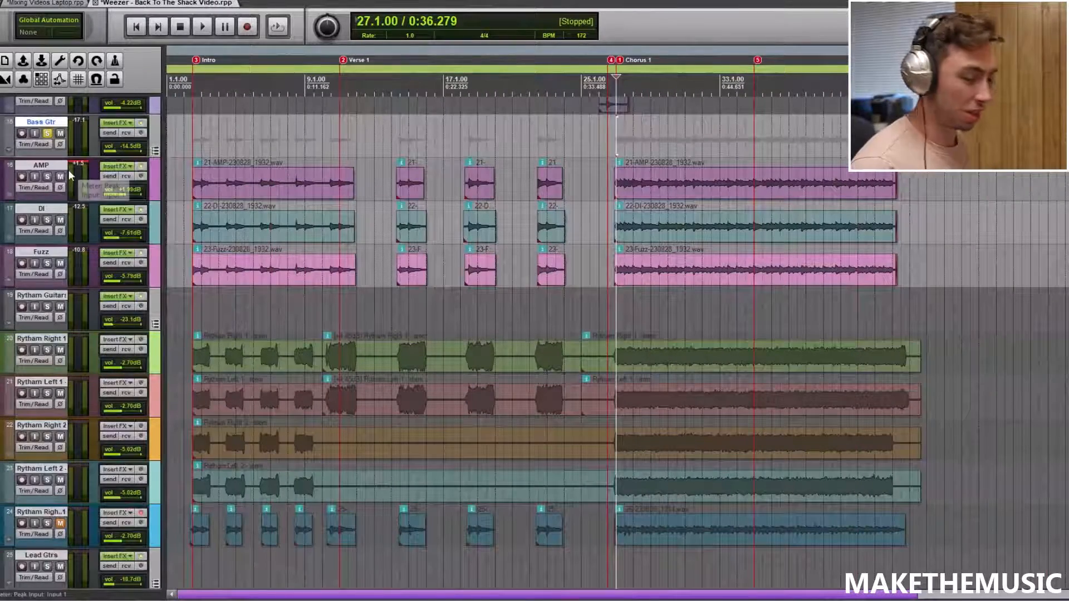
Open AmpliTube 5 on the AMP bass track, solo the track and play it from Chorus 1
click(108, 166)
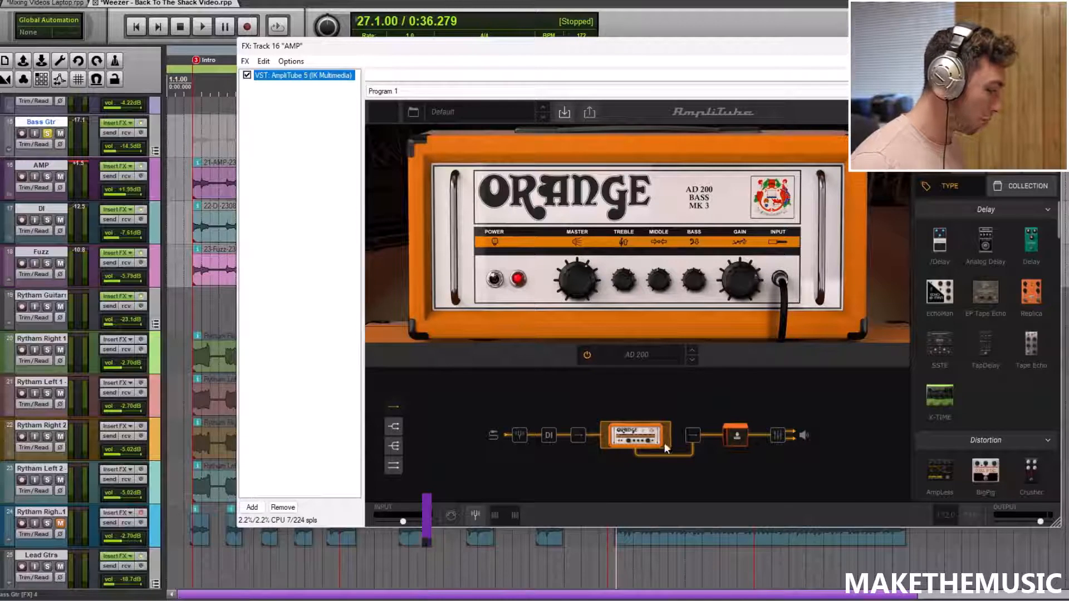
click(47, 177)
key(space)
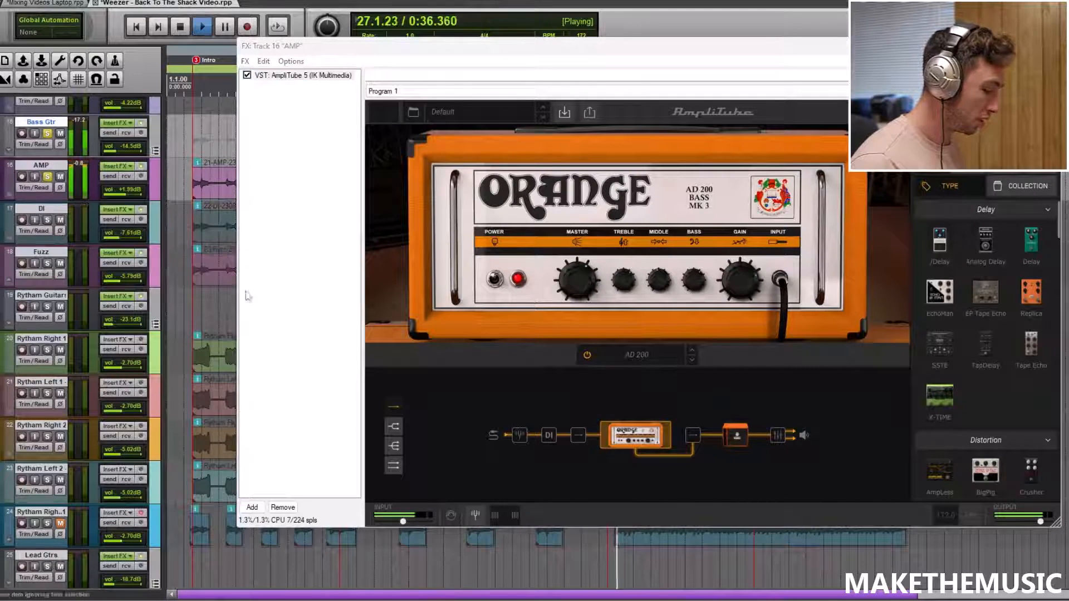
key(space)
Inspect AmpliTube's bass cabinet and AD 200 amp head, replay the AMP track, close the plugin and unsolo the track
click(736, 438)
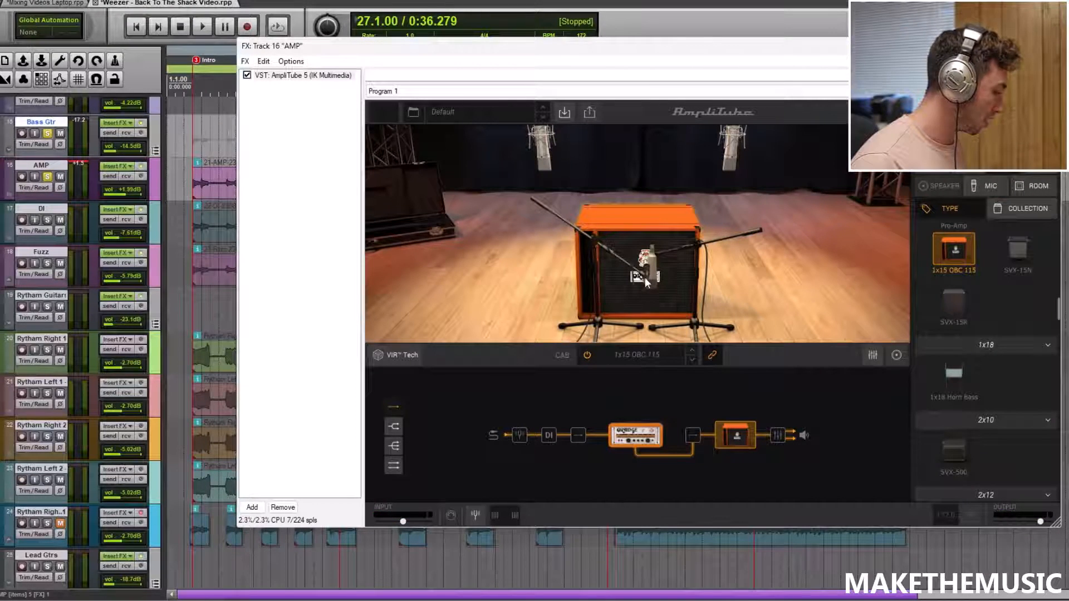
click(629, 441)
key(space)
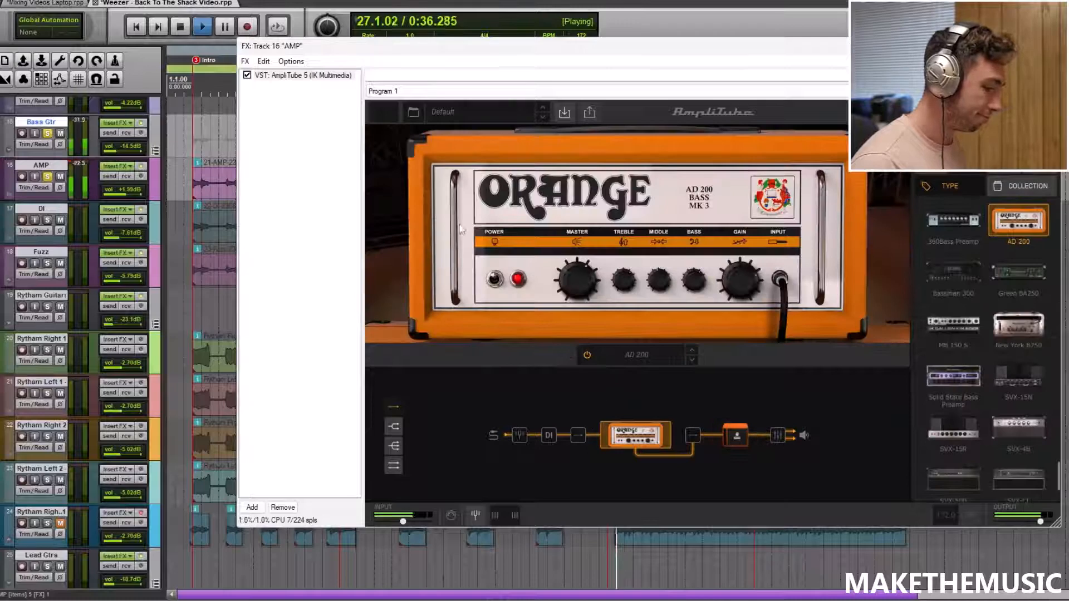
click(1048, 46)
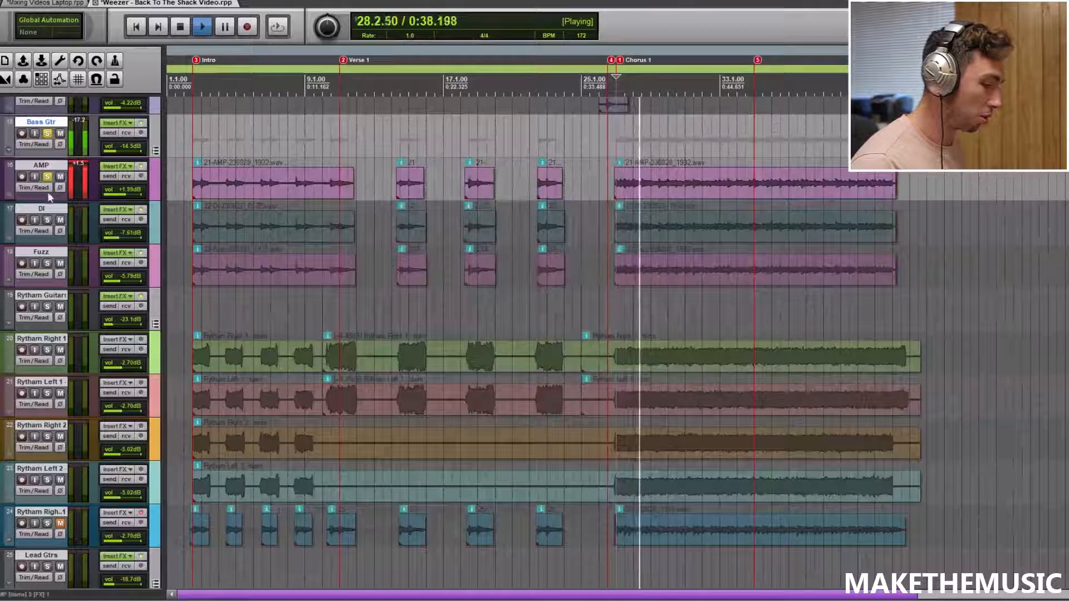
key(space)
click(48, 176)
Solo the DI bass track, inspect its Virtual Mix Rack, ReaEQ and L1 limiter, and play the chorus with the limiter showing
click(47, 220)
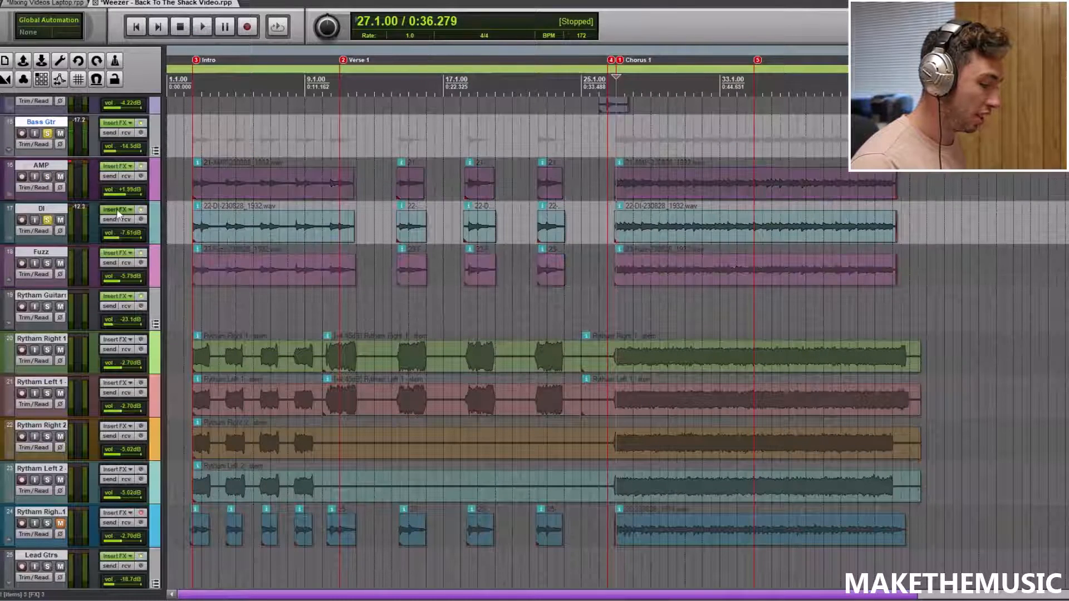
click(116, 209)
click(301, 95)
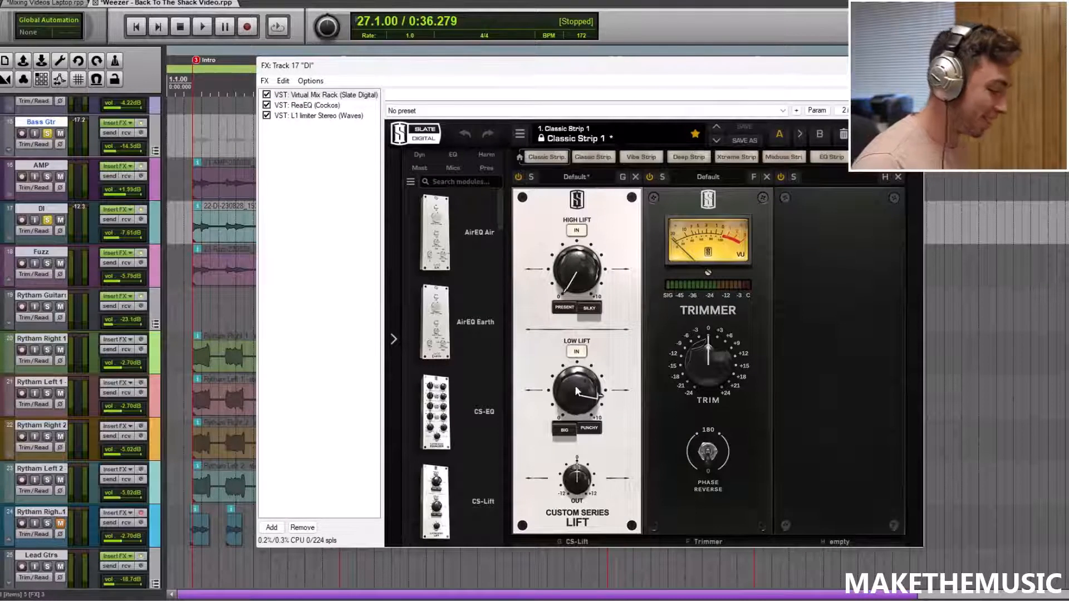
click(327, 106)
click(318, 116)
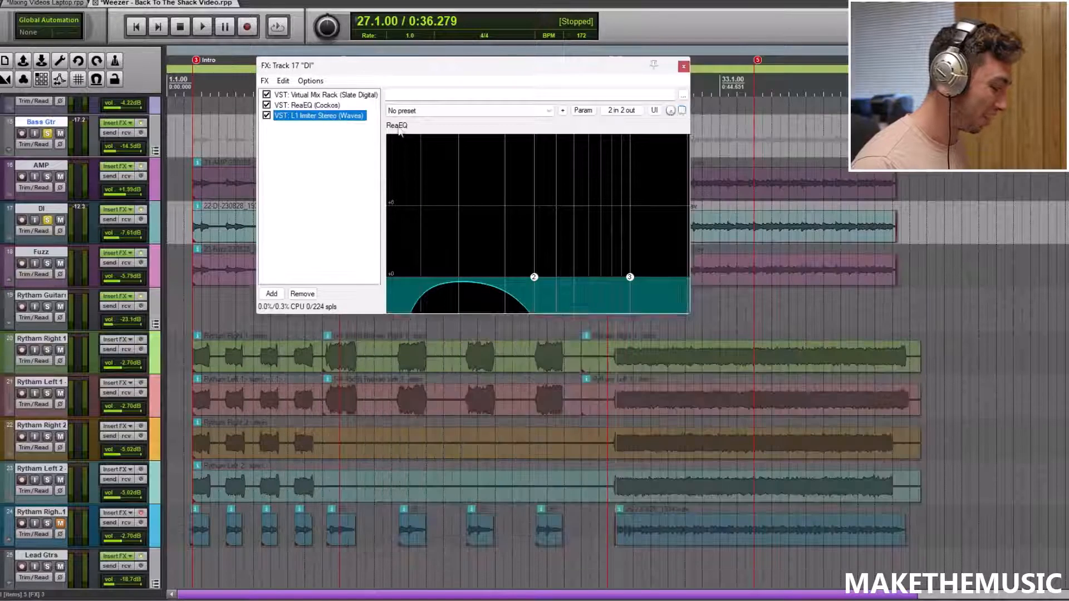
key(space)
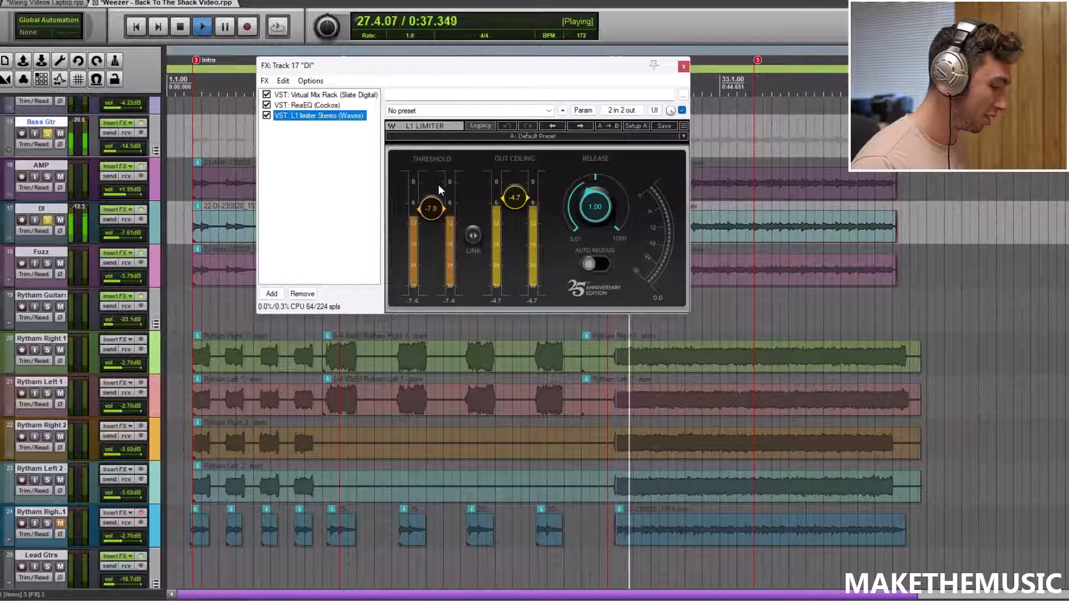
key(space)
click(683, 66)
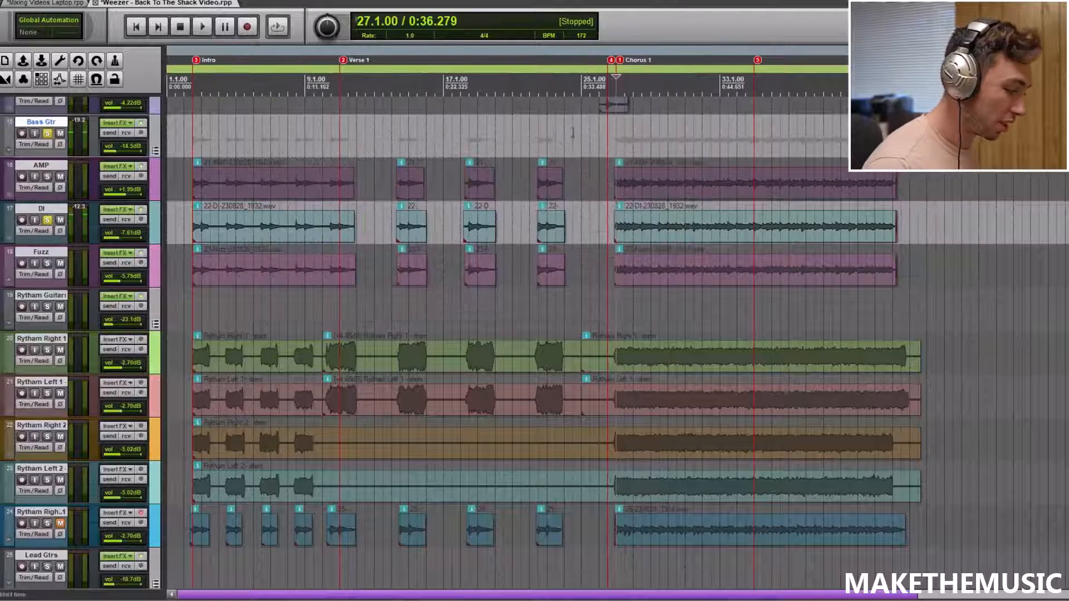
Unsolo the DI track, listen to the Fuzz bass track soloed from Chorus 1, and inspect the high-pass band in its ReaEQ
click(48, 220)
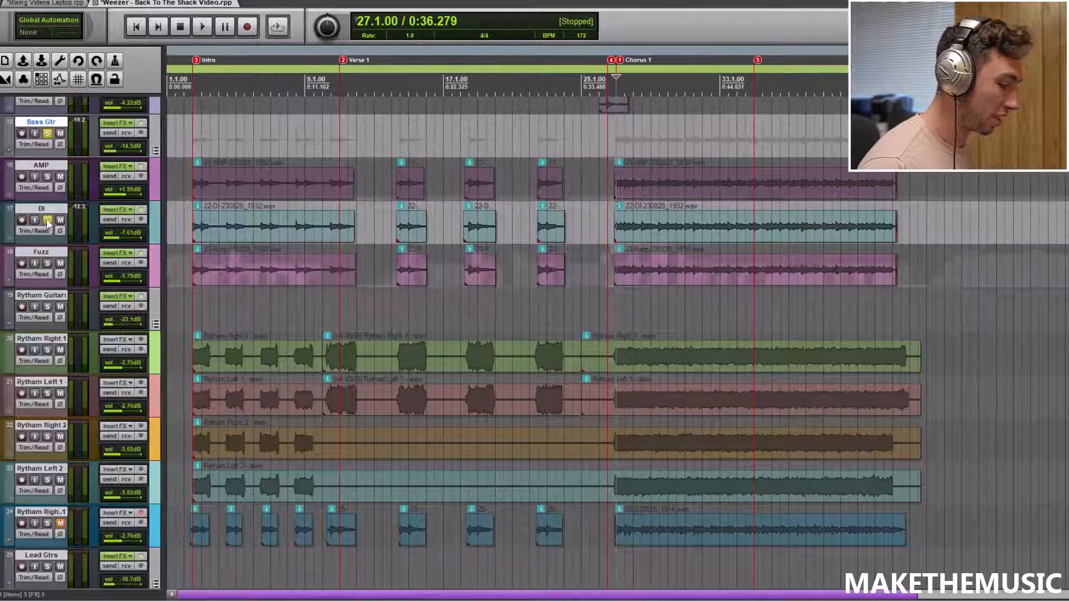
click(48, 264)
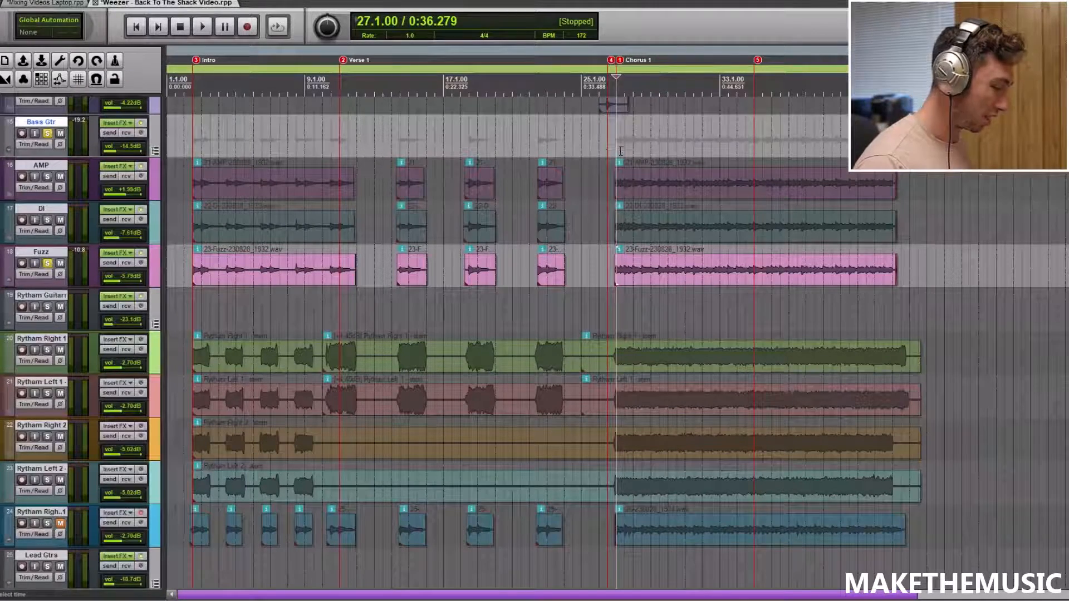
key(space)
click(123, 257)
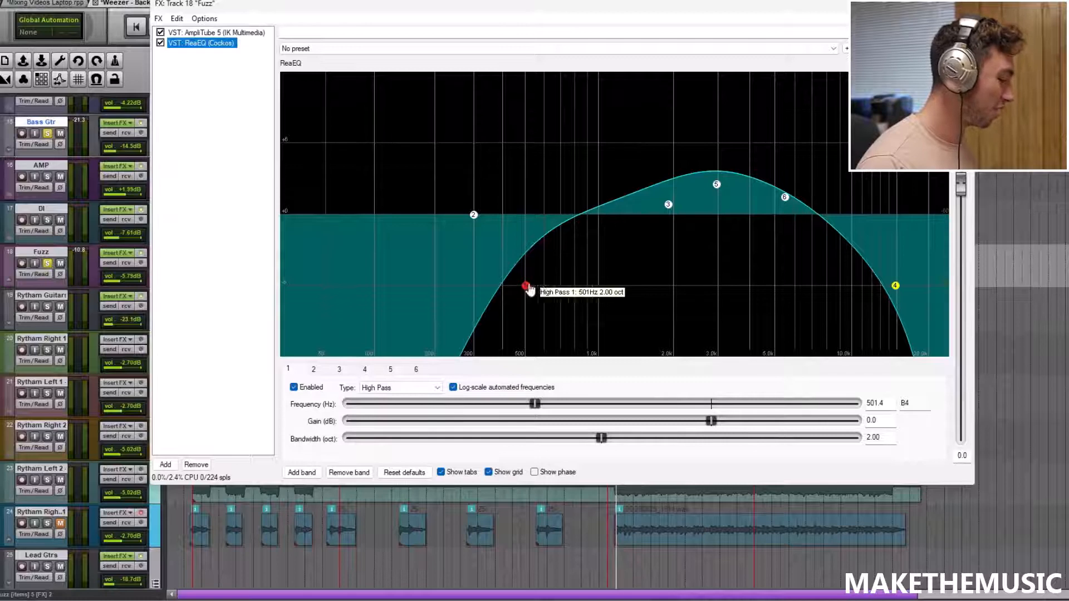
mouse_move(527, 288)
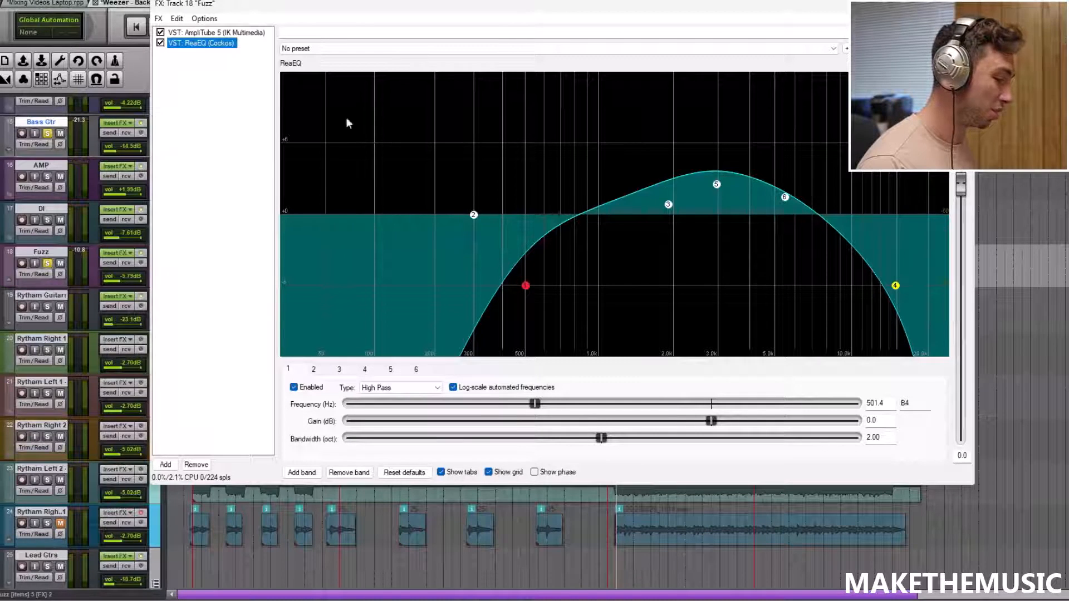
Inspect the amp head and the Fuzz Age and Overdrive pedals in the Fuzz track's AmpliTube 5, and close the plugin
click(245, 32)
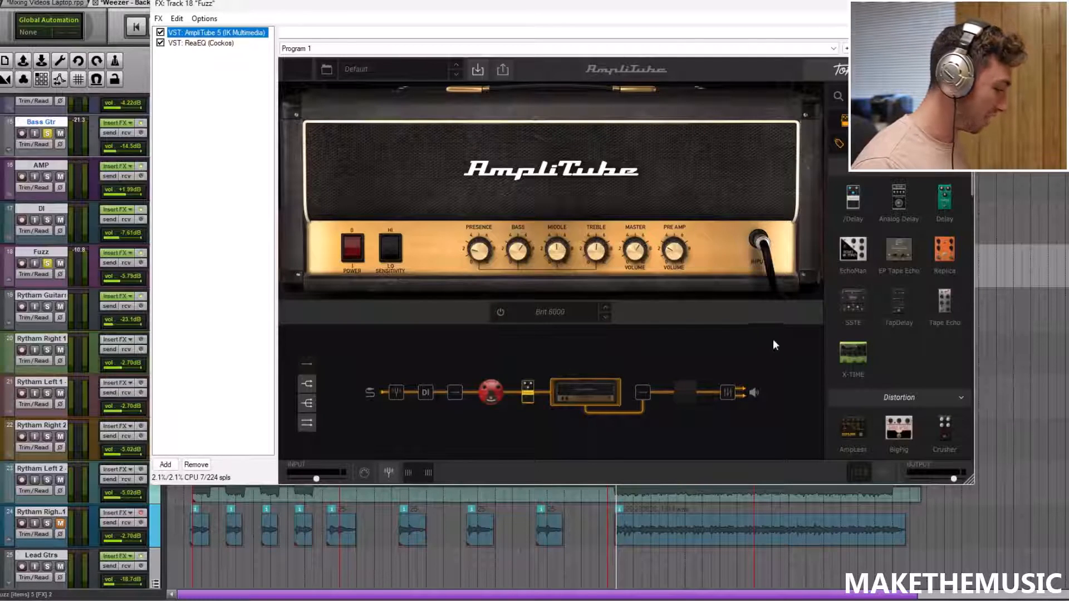
click(525, 393)
click(493, 394)
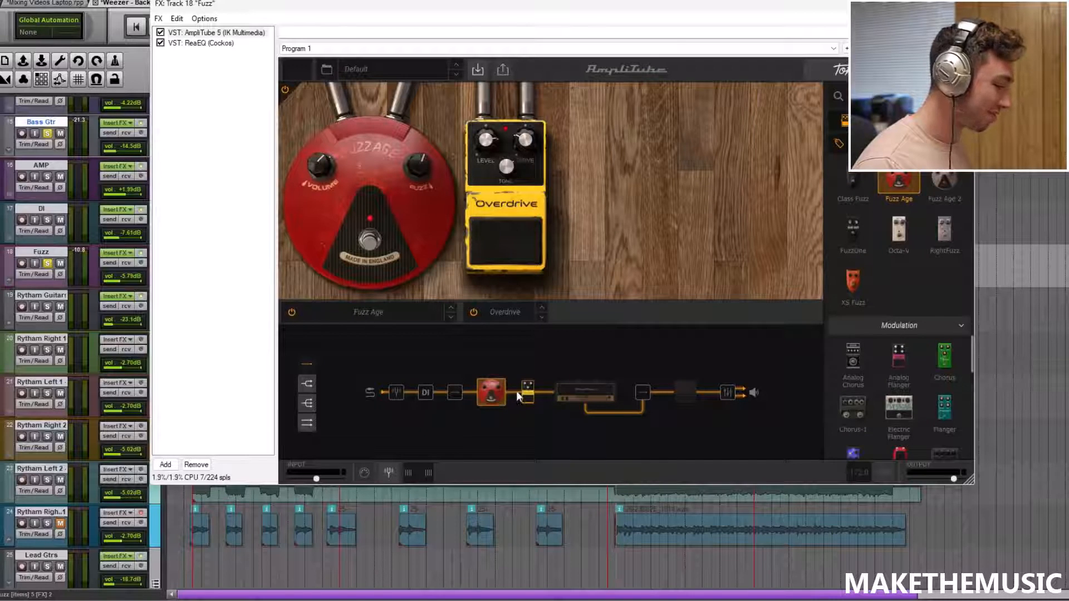
click(962, 4)
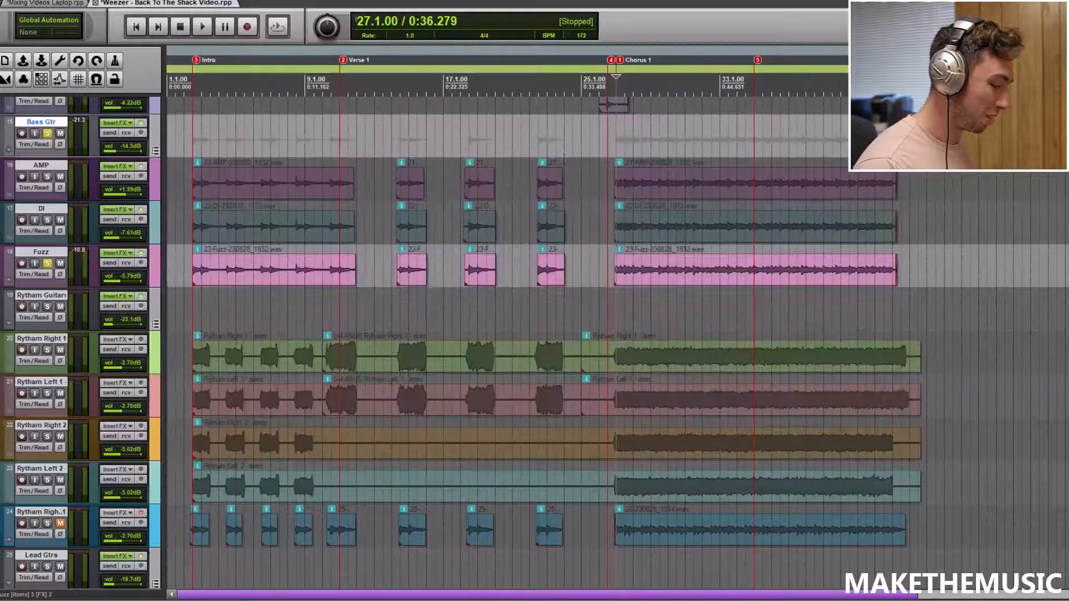
Unsolo the Fuzz track, play the combined bass tracks from Chorus 1 twice, and unsolo the Bass Gtr folder
click(48, 263)
key(space)
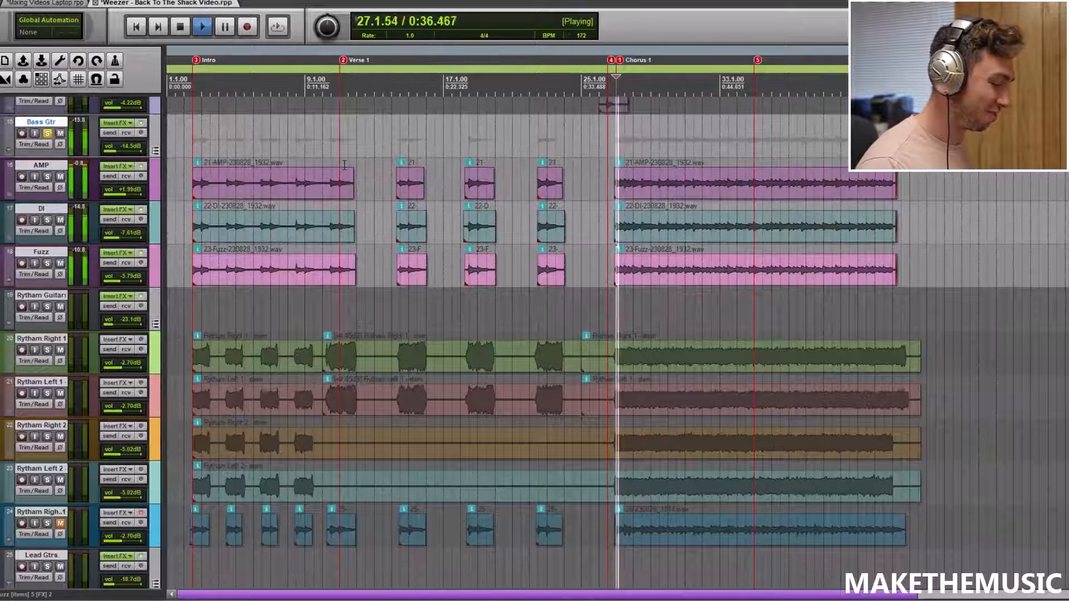
key(space)
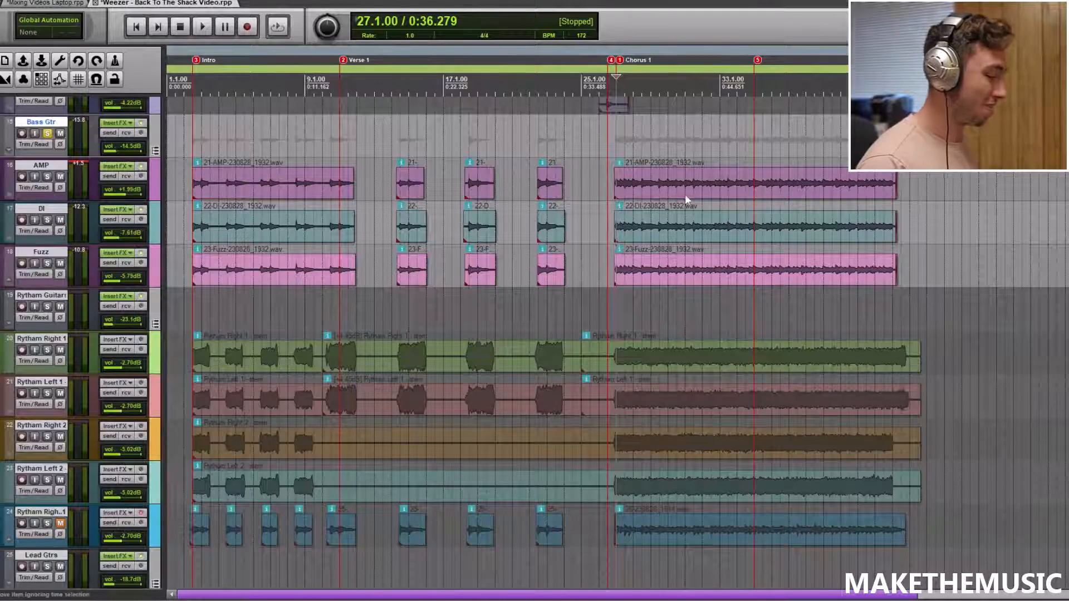
key(space)
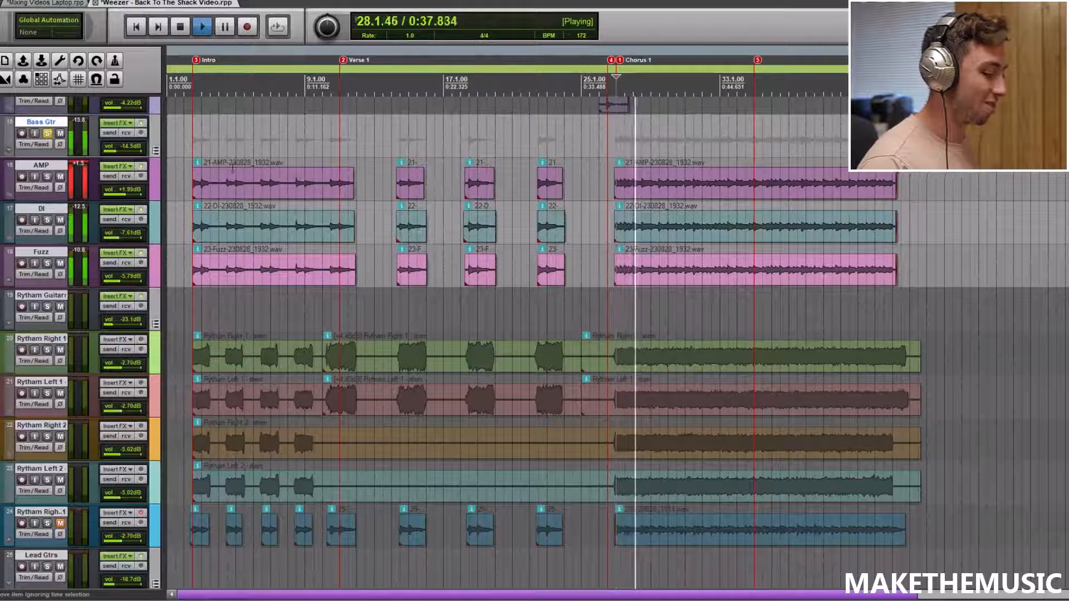
key(space)
click(47, 133)
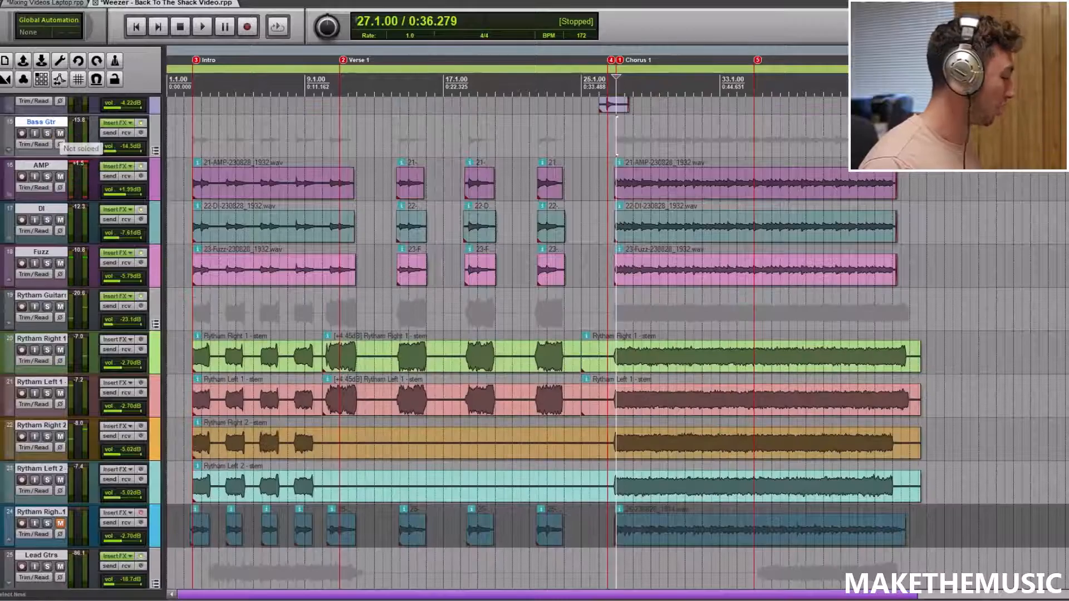
Solo the DI bass track, listen to it from Chorus 1 with its effects bypassed, and unsolo it
scroll(329, 195, down, 5)
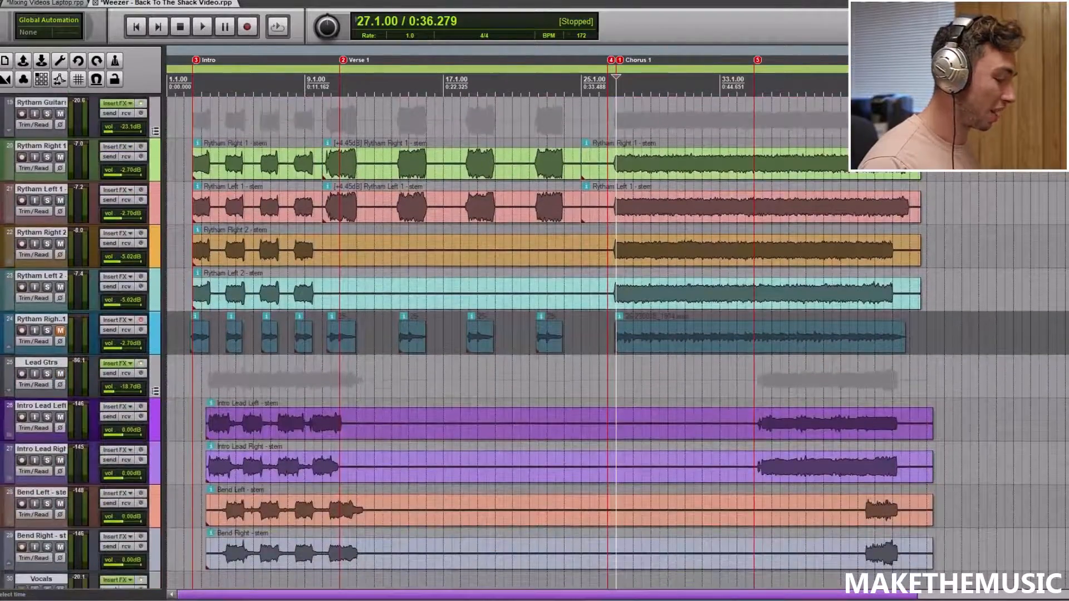
scroll(330, 195, up, 4)
click(47, 175)
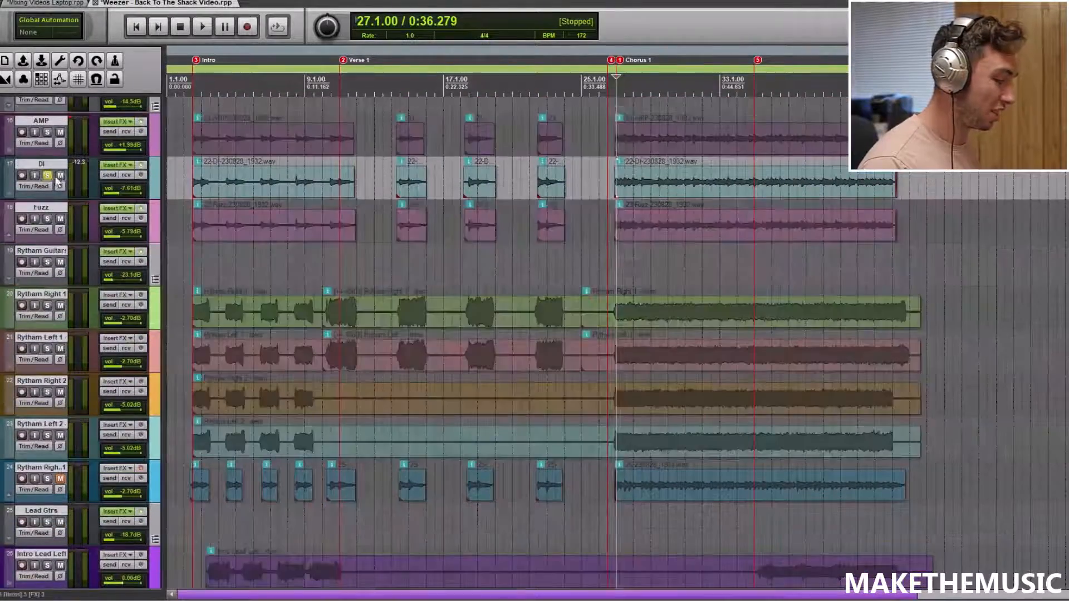
key(space)
key(space)
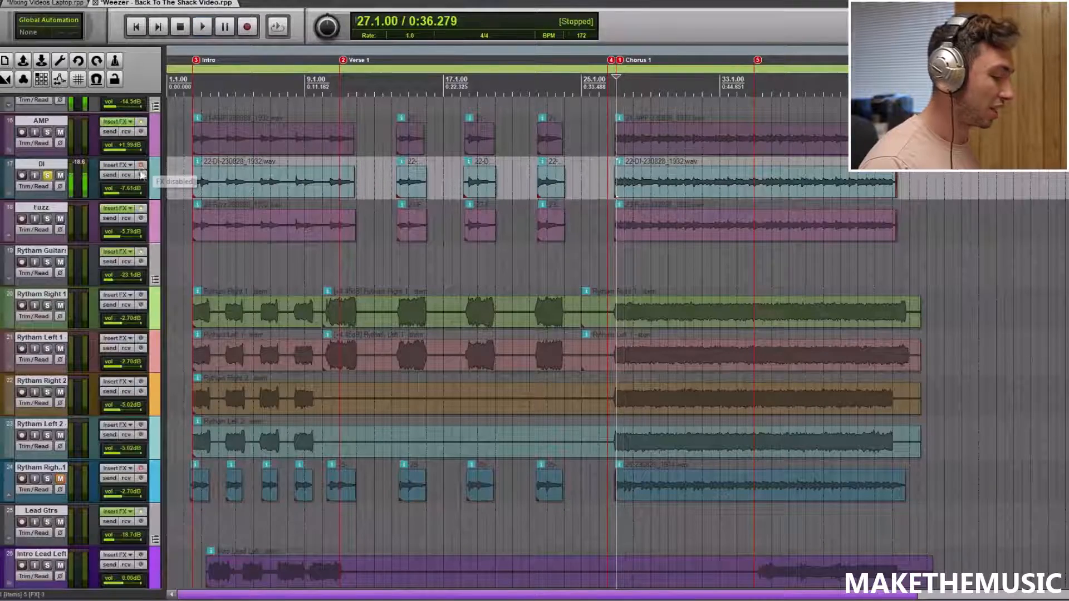
click(48, 177)
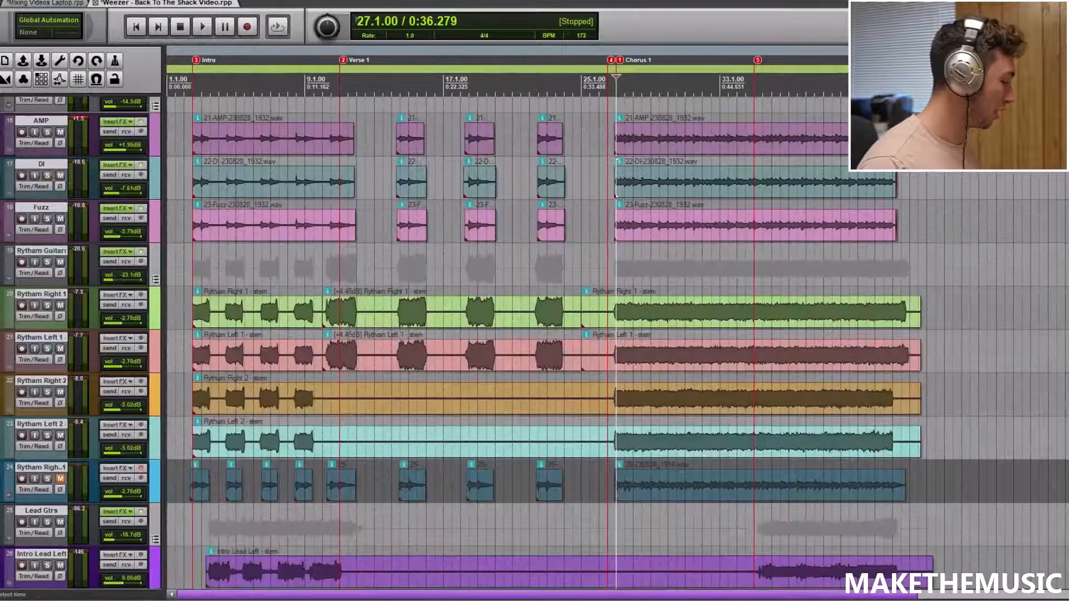
Open the Virtual Mix Rack on the Bass Gtr folder, solo the folder and play it from Chorus 1
scroll(111, 134, up, 1)
click(111, 132)
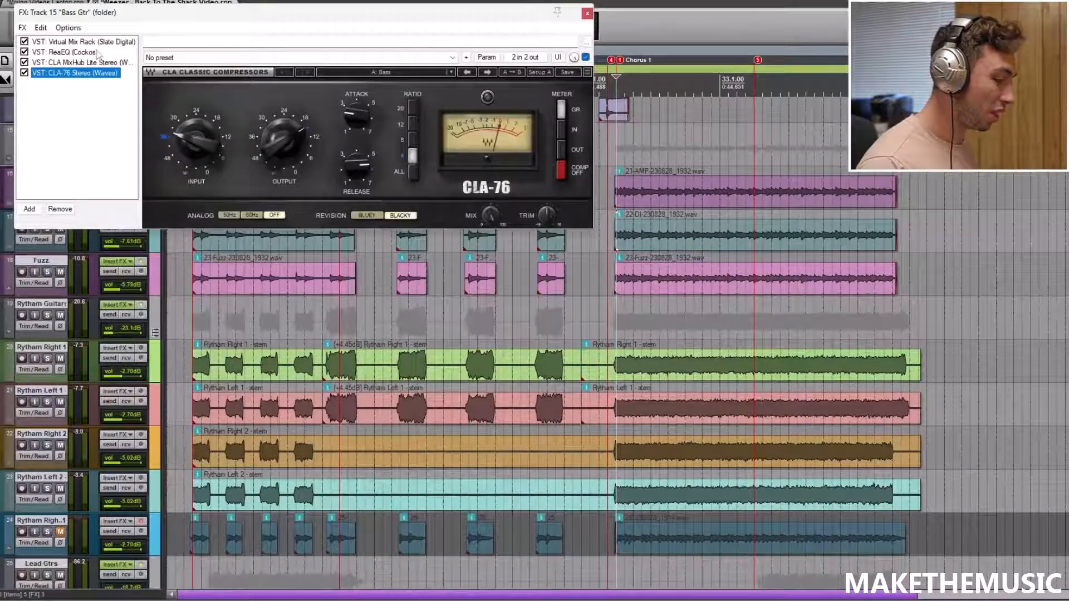
click(98, 43)
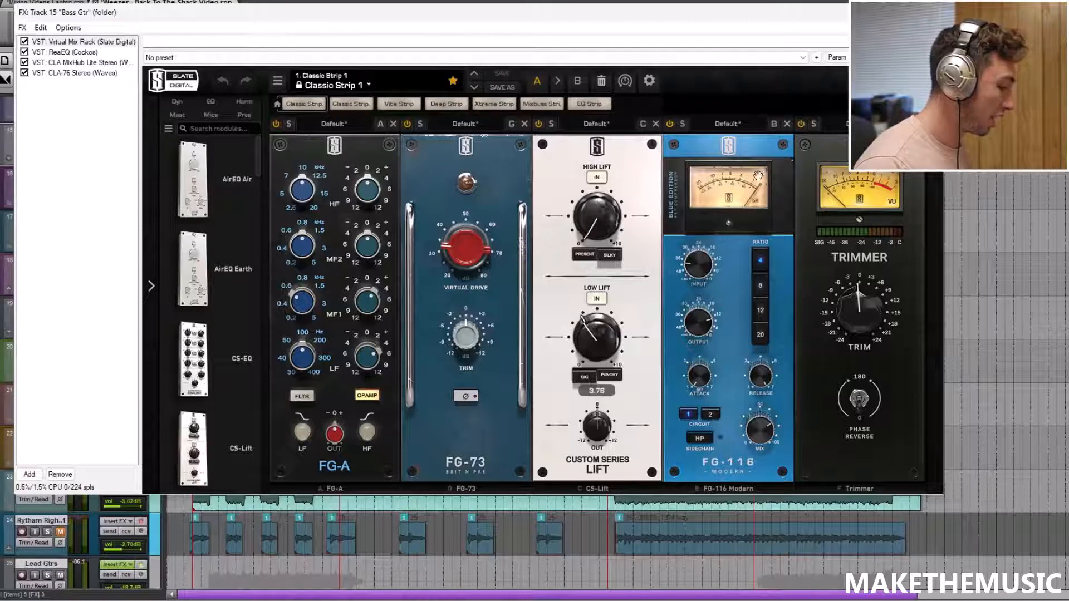
drag(680, 13, 788, 15)
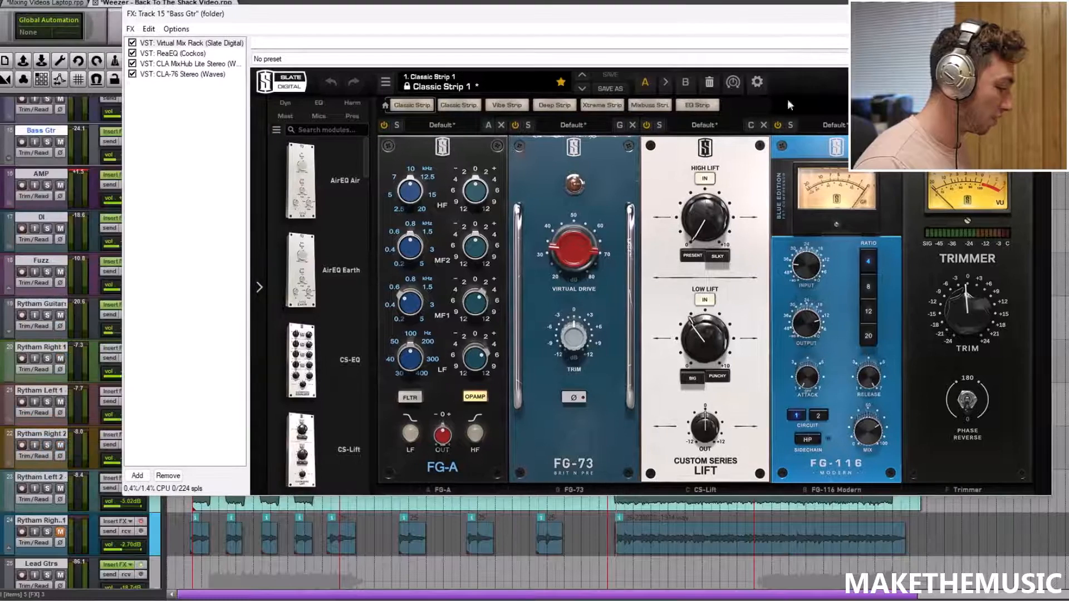
click(47, 142)
key(space)
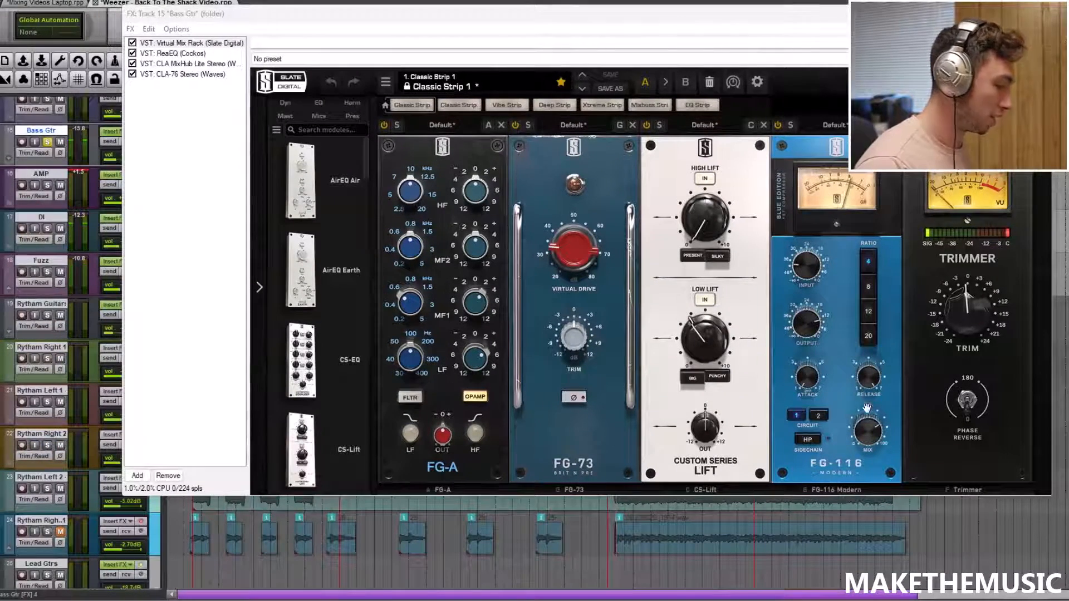
Inspect the Bass Gtr folder's ReaEQ, CLA MixHub and CLA-76 compressor during playback, and close the effects window
click(194, 53)
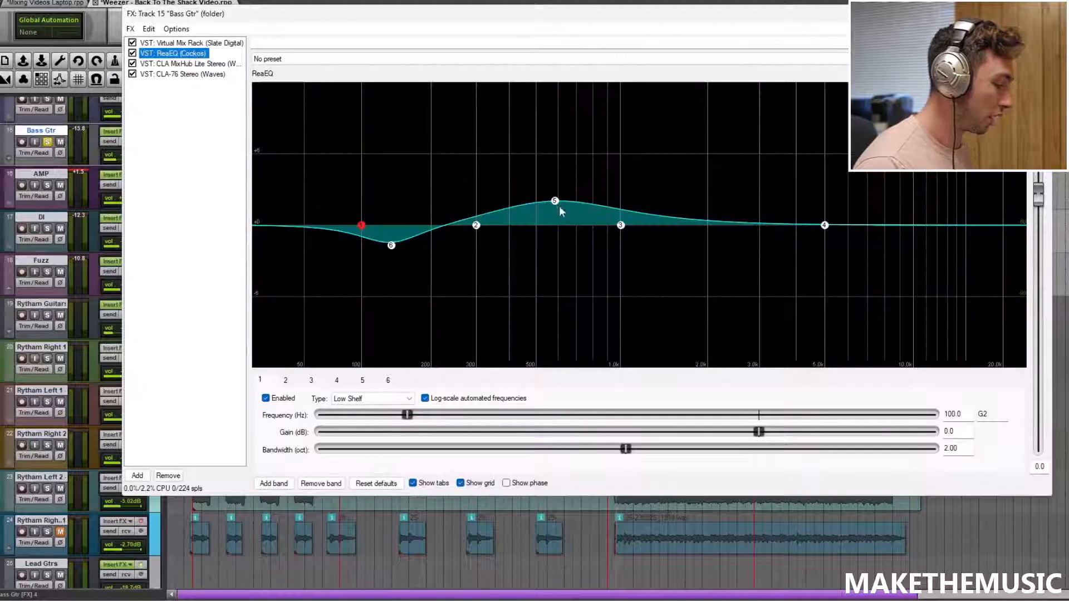
click(198, 64)
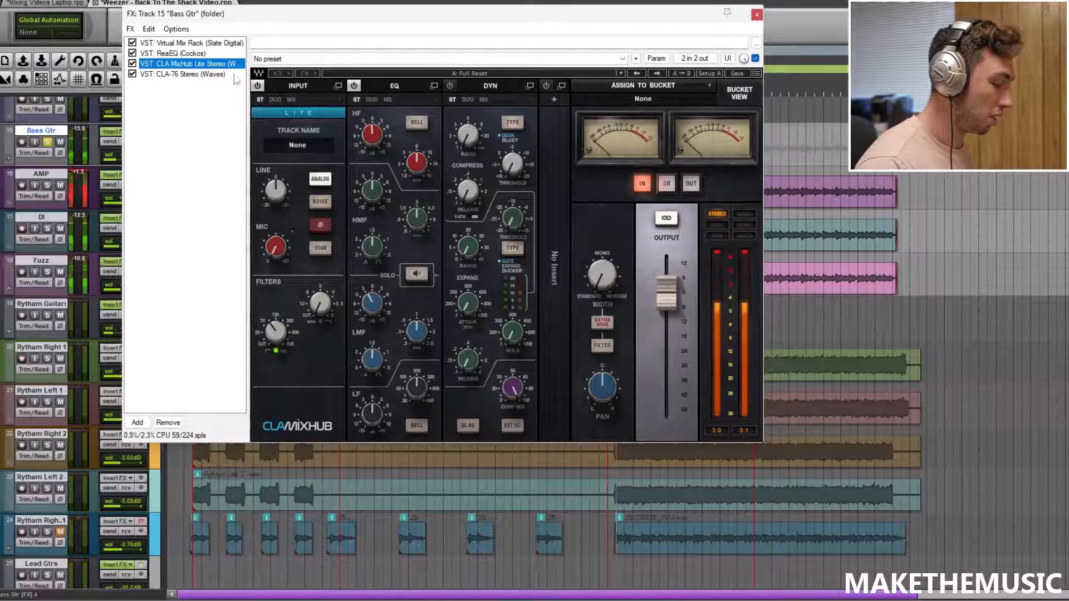
click(186, 74)
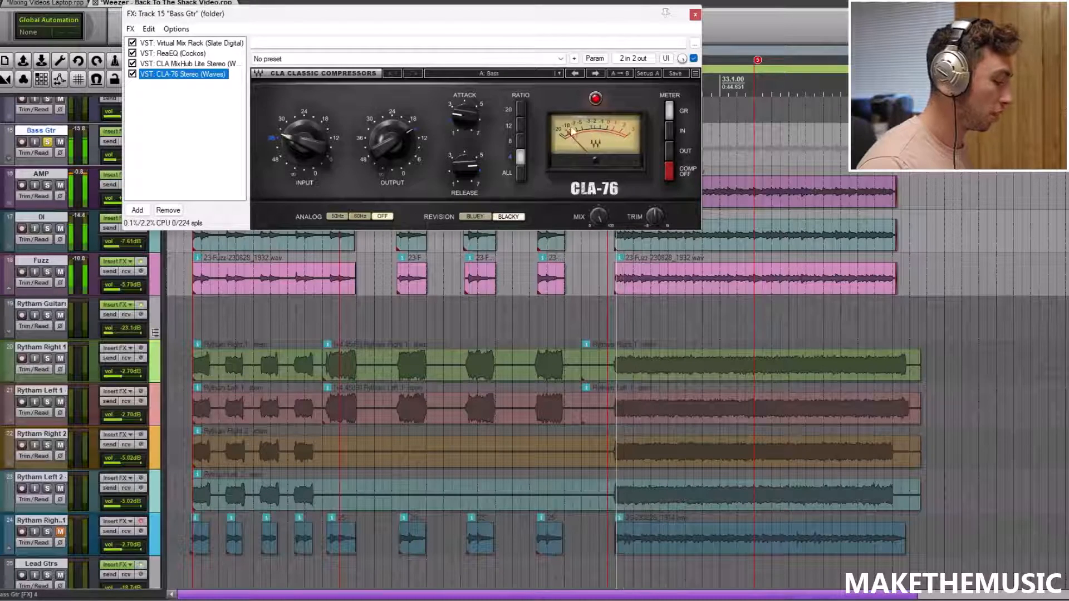
click(695, 15)
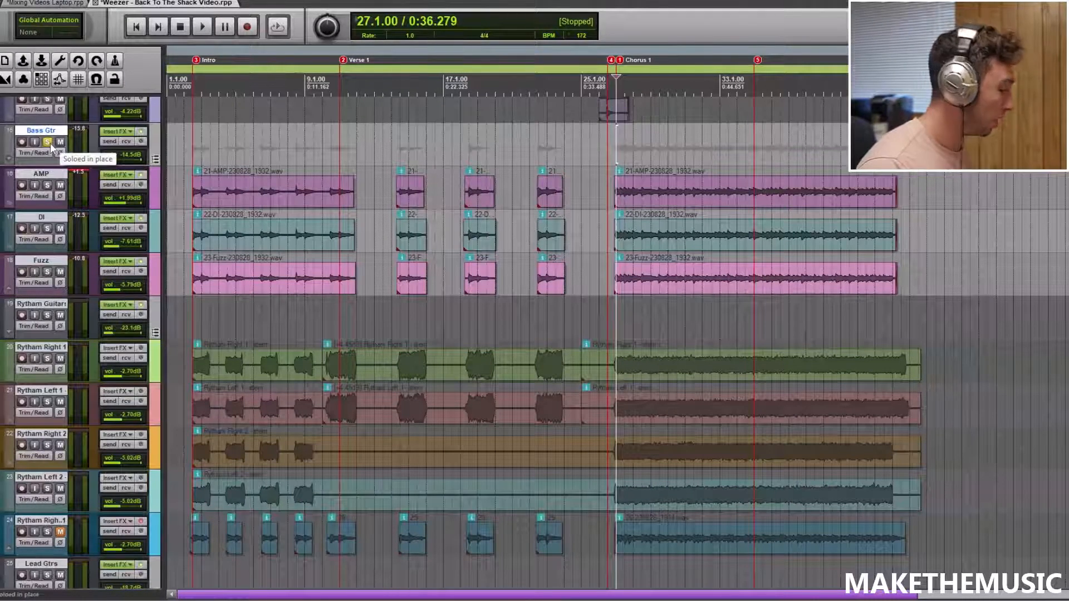
Solo the DRUMS folder alongside the bass, play both from Chorus 1, and unsolo the drums
scroll(339, 167, up, 10)
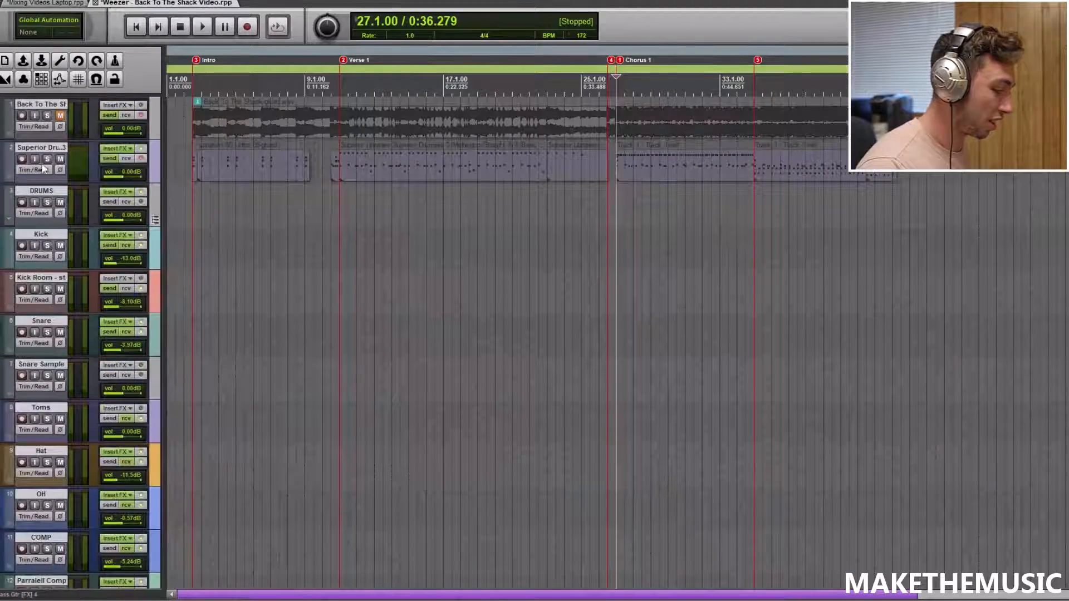
click(48, 202)
key(space)
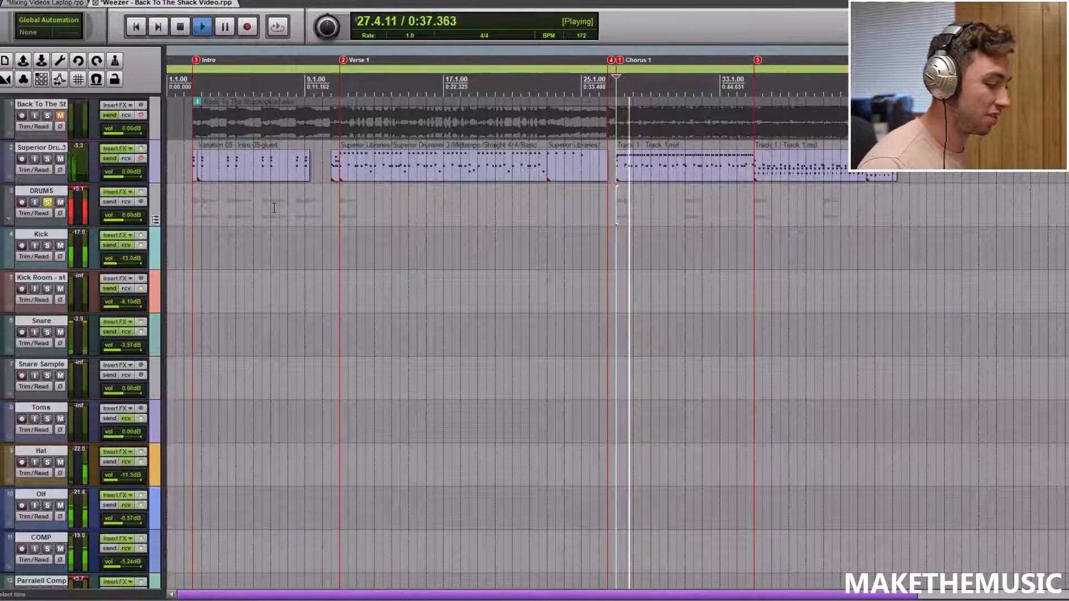
key(space)
click(48, 203)
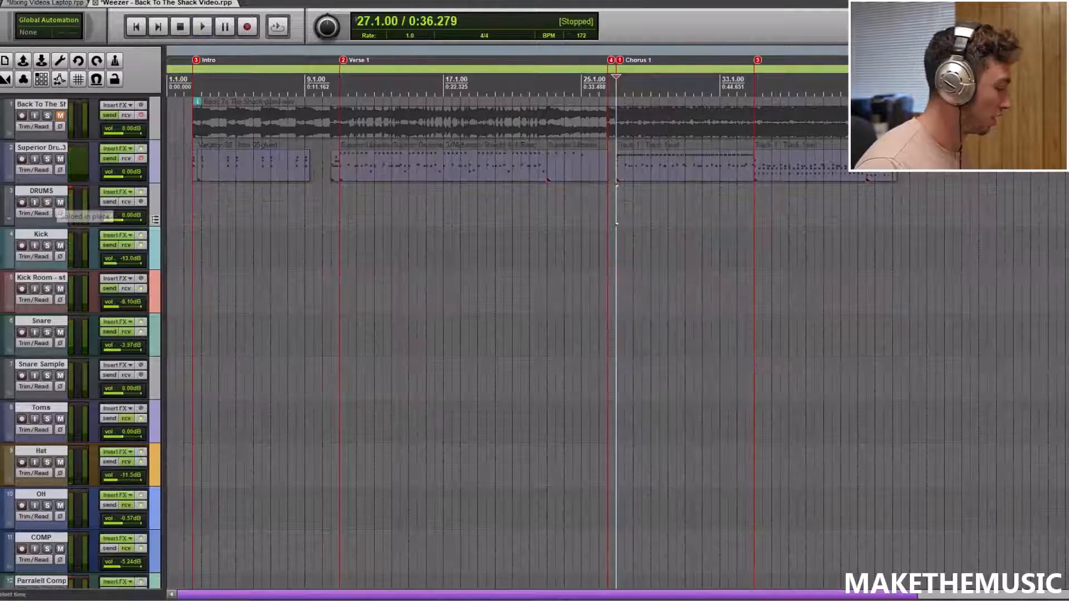
Unsolo the Bass Gtr folder and solo the Rytham Guitars folder
scroll(83, 217, down, 10)
click(48, 207)
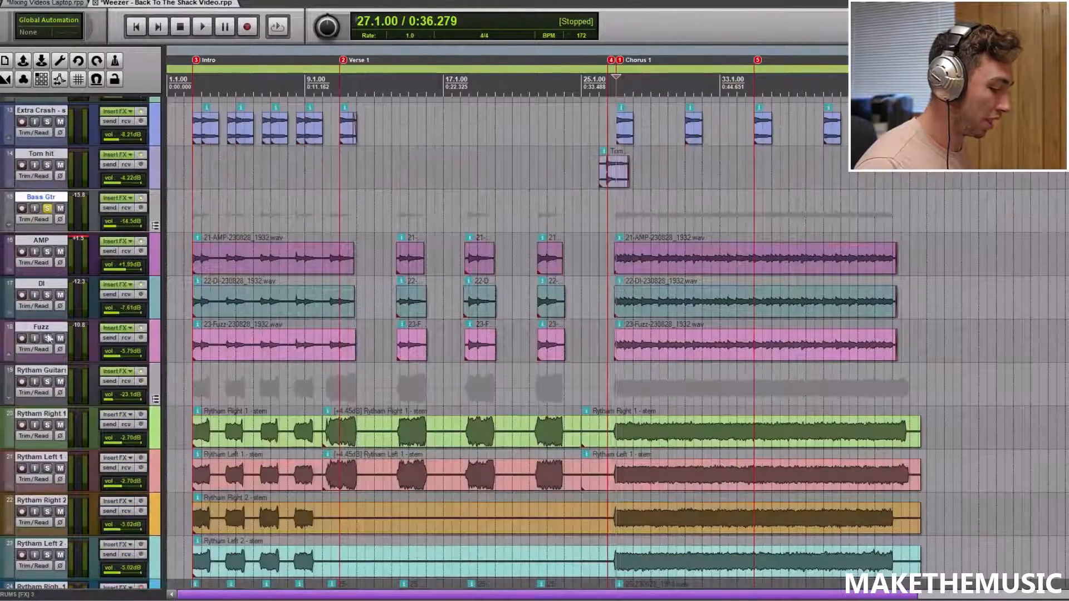
click(48, 381)
Inspect the gate and distortion pedals and the Marshall cabinet in AmpliTube on the muted Rytham Right 1 track, and close the plugin
scroll(335, 413, down, 4)
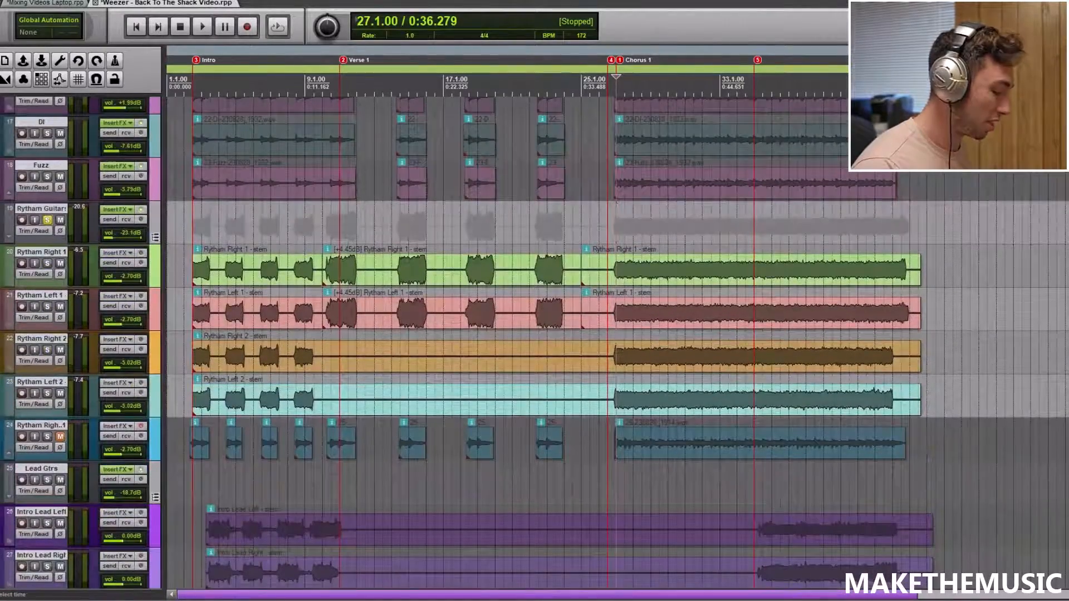
scroll(535, 342, down, 6)
scroll(535, 342, up, 4)
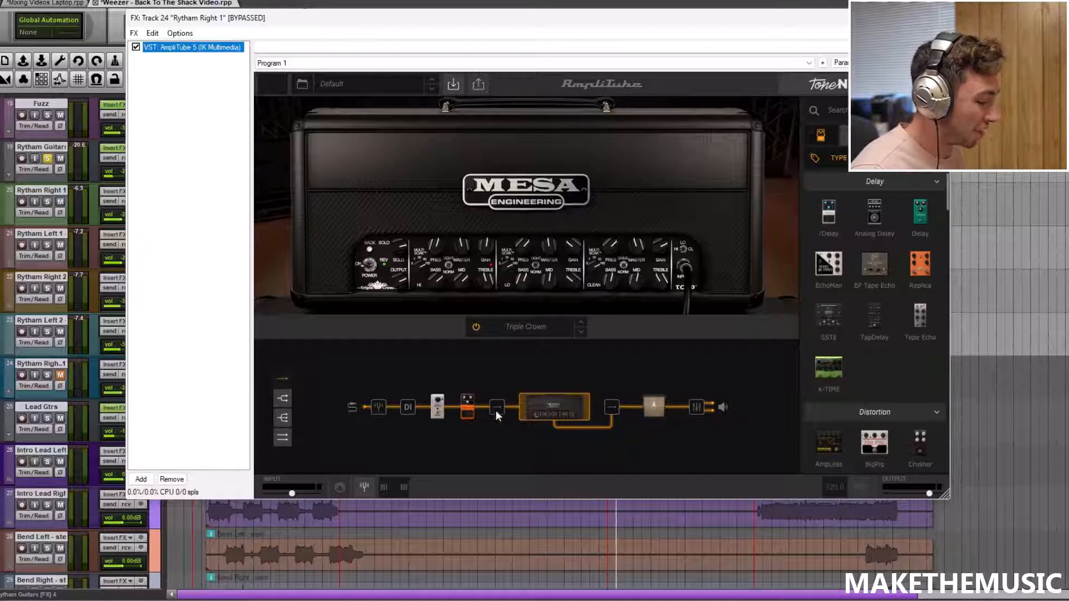
click(467, 406)
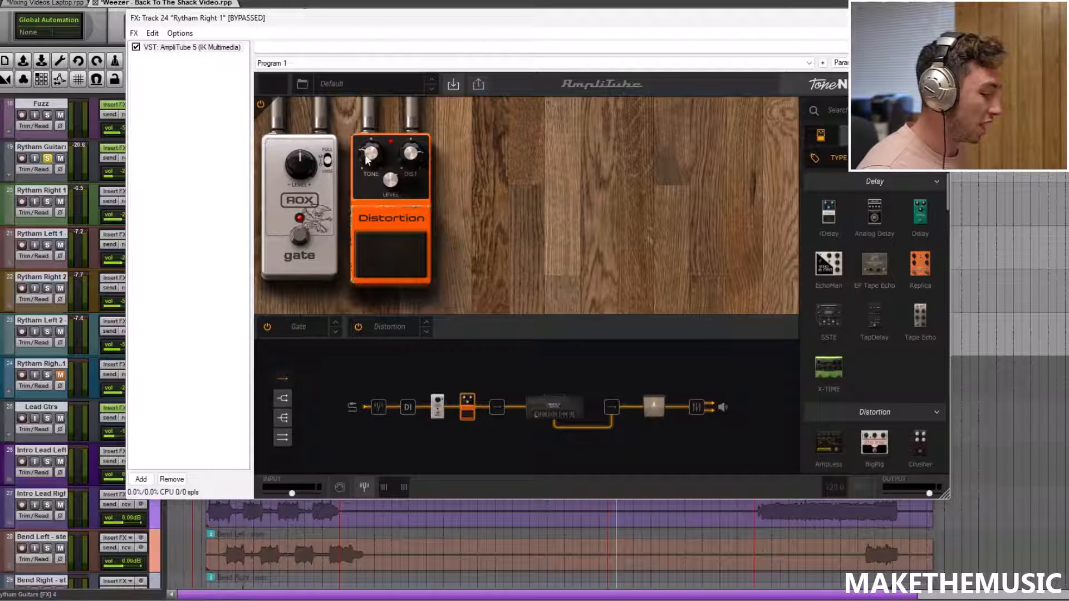
click(609, 417)
click(659, 413)
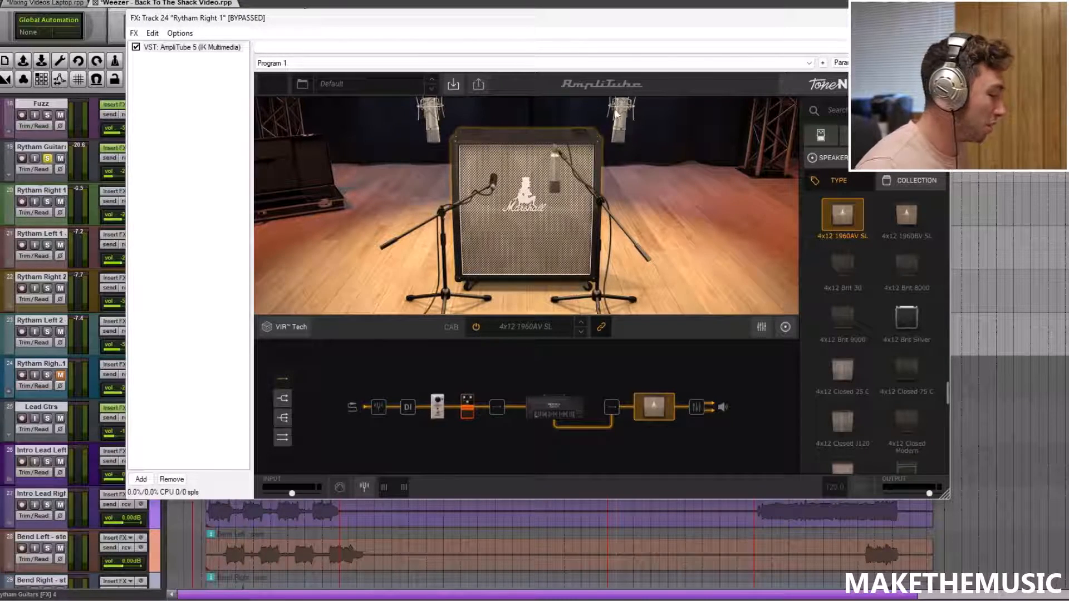
click(937, 18)
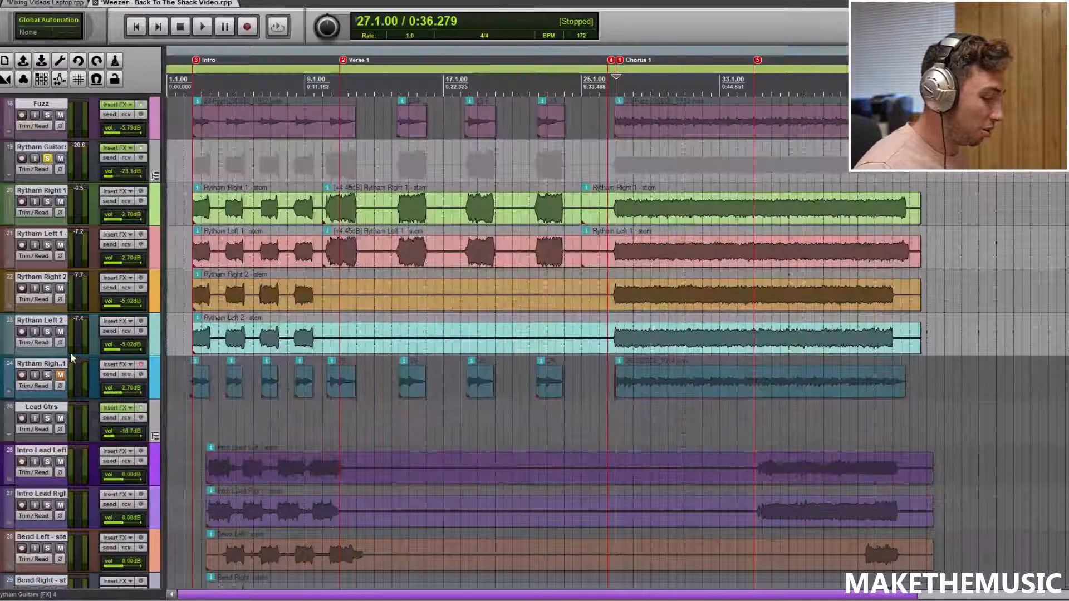
Play the soloed rhythm guitars from Chorus 1 and from bar 10 leading into Verse 1
key(space)
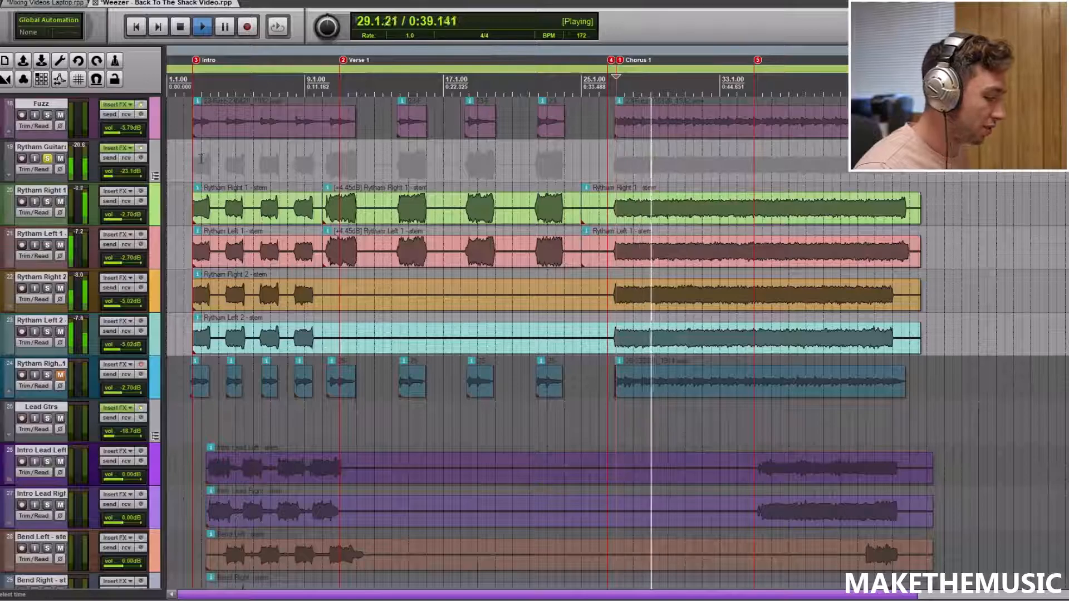
key(space)
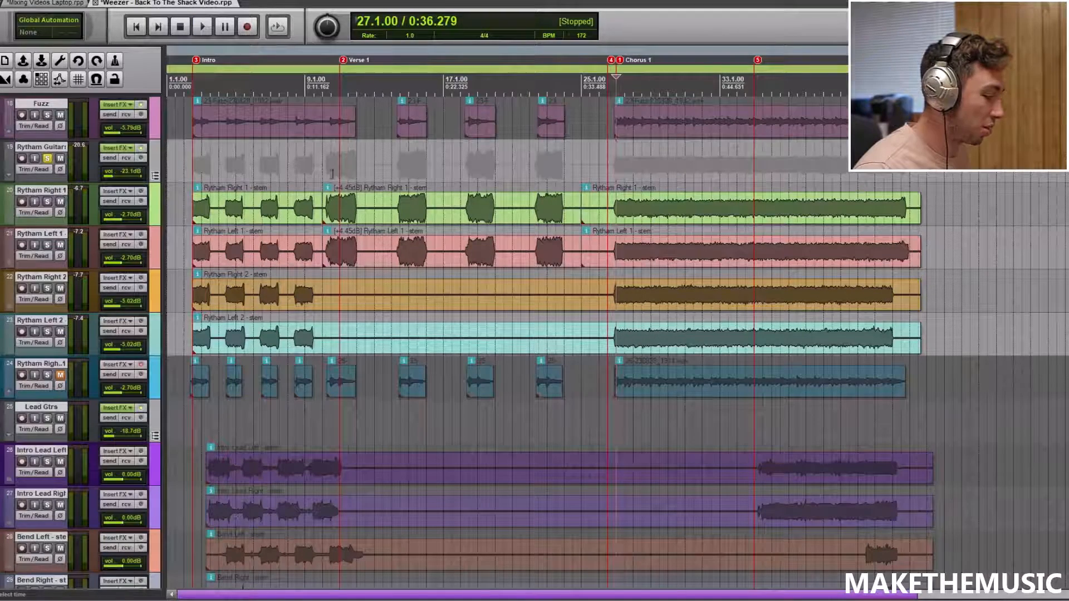
click(324, 160)
scroll(324, 160, up, 4)
key(space)
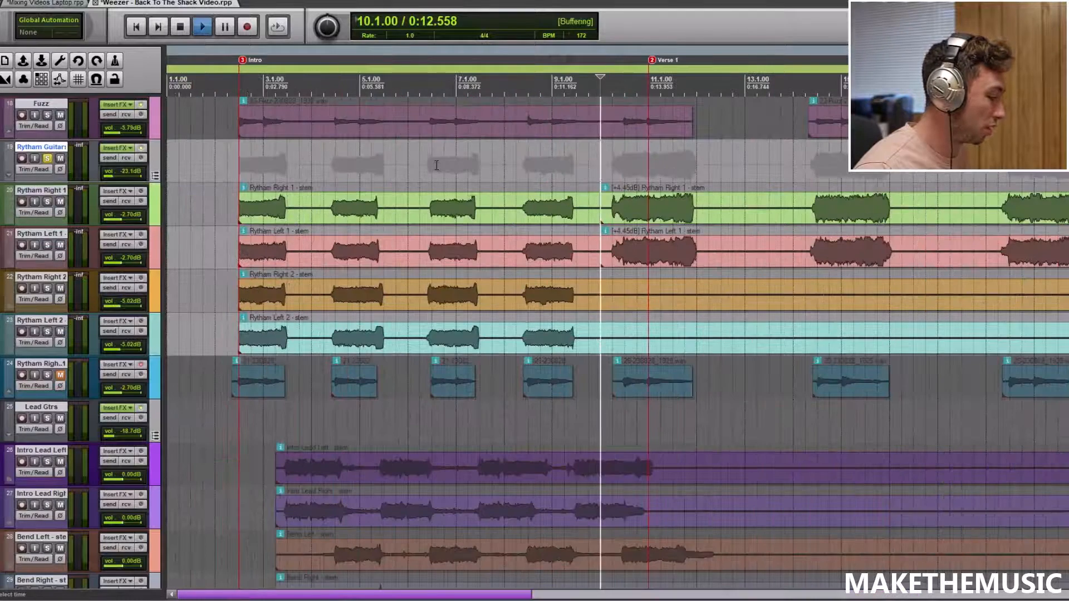
scroll(436, 165, down, 3)
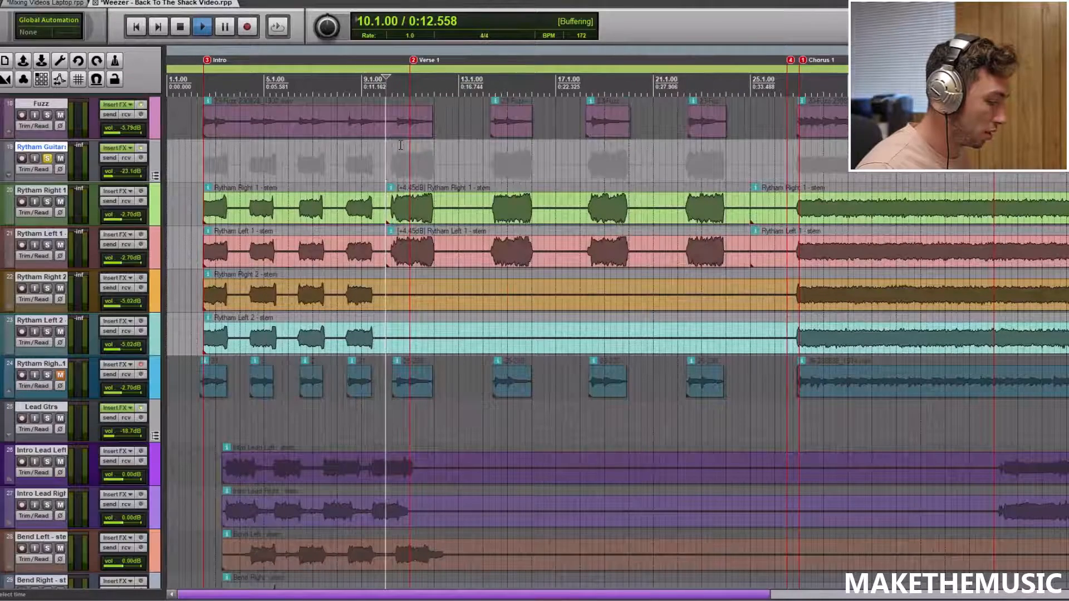
scroll(385, 152, up, 2)
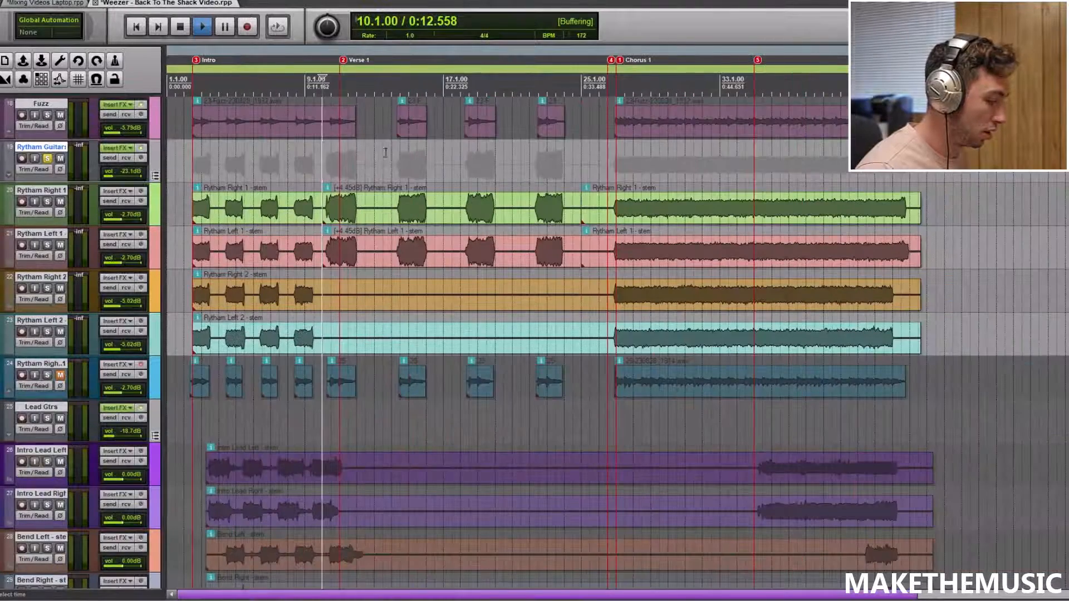
scroll(375, 151, up, 2)
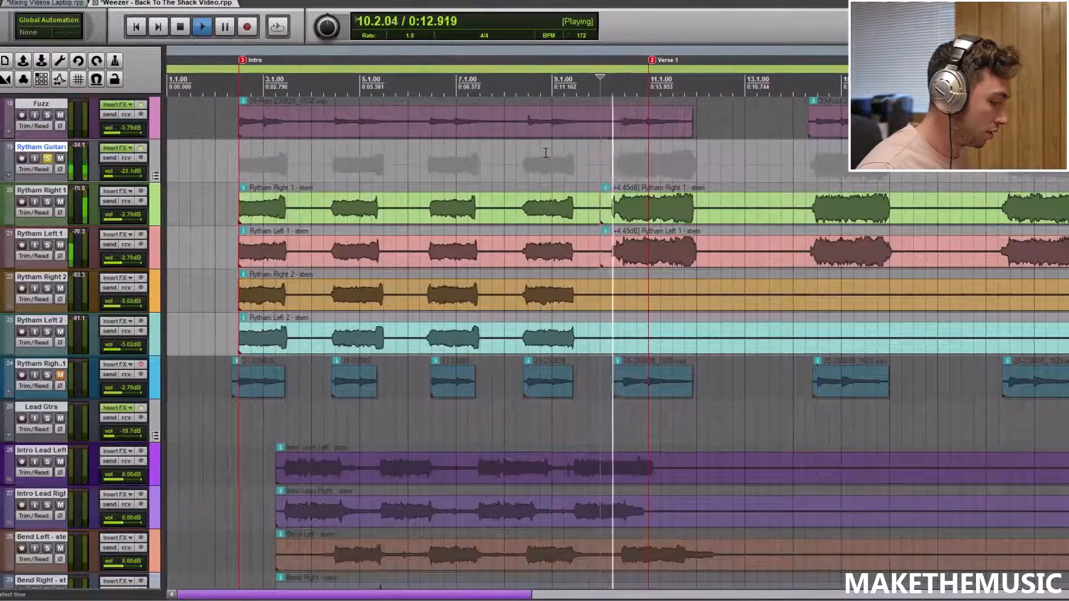
scroll(380, 169, down, 3)
key(space)
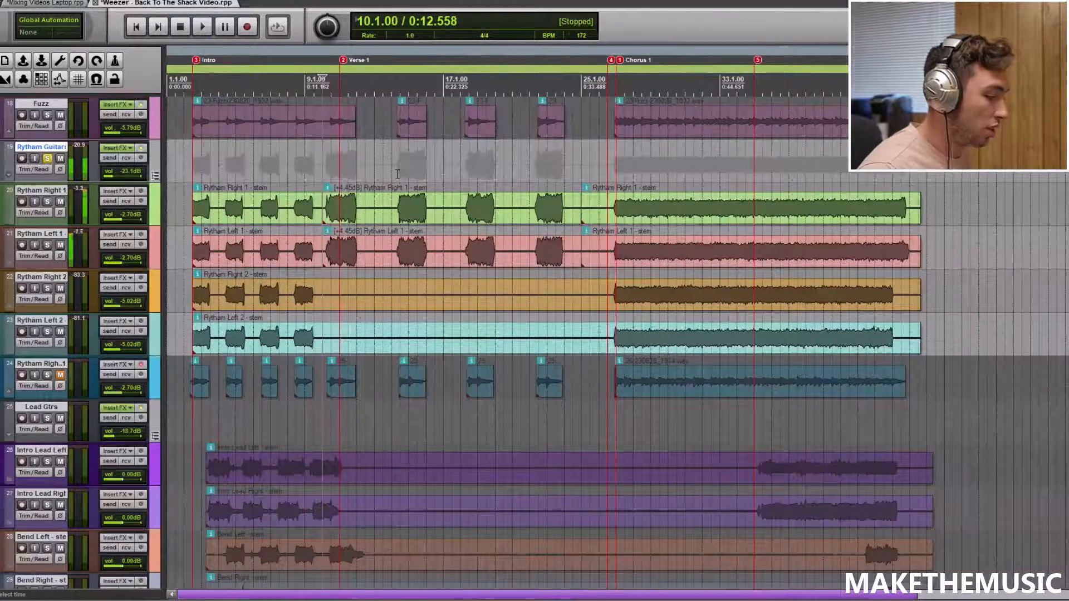
Play the soloed rhythm guitars from the start of Chorus 1
scroll(526, 178, up, 3)
scroll(576, 167, down, 3)
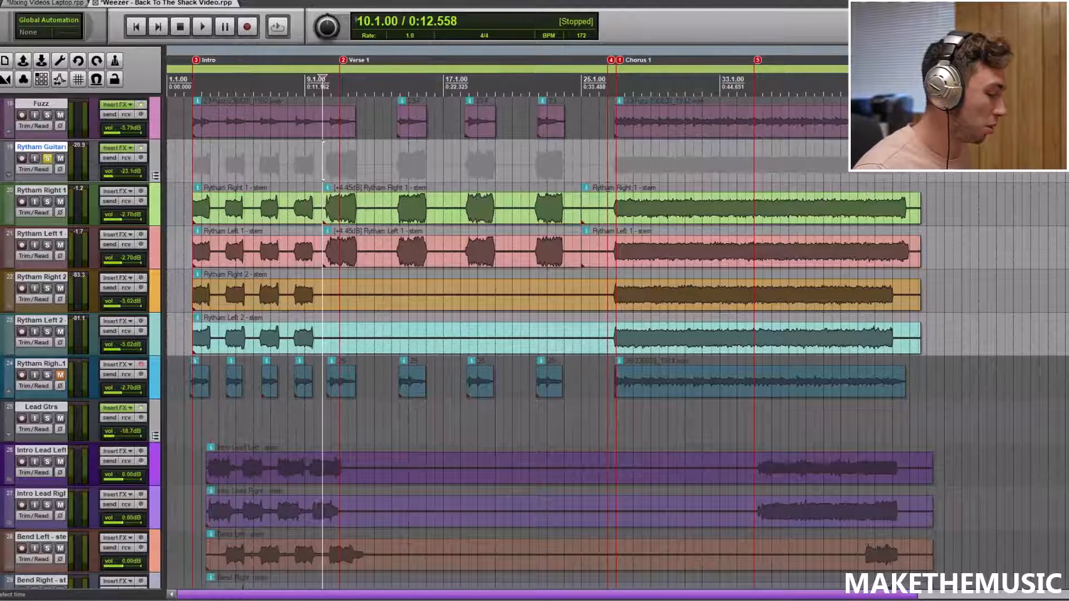
key(1)
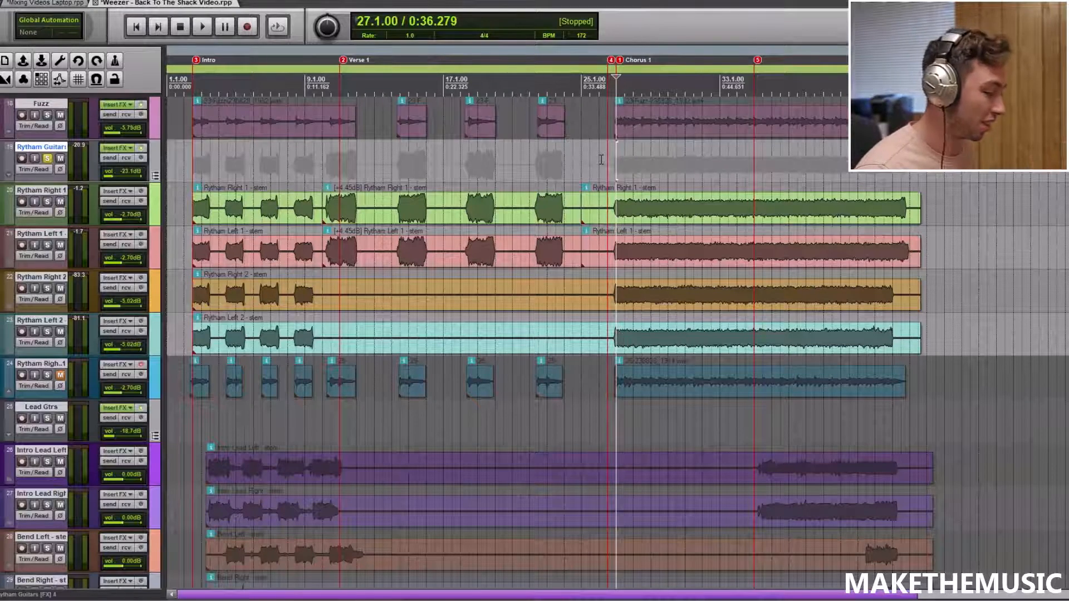
key(space)
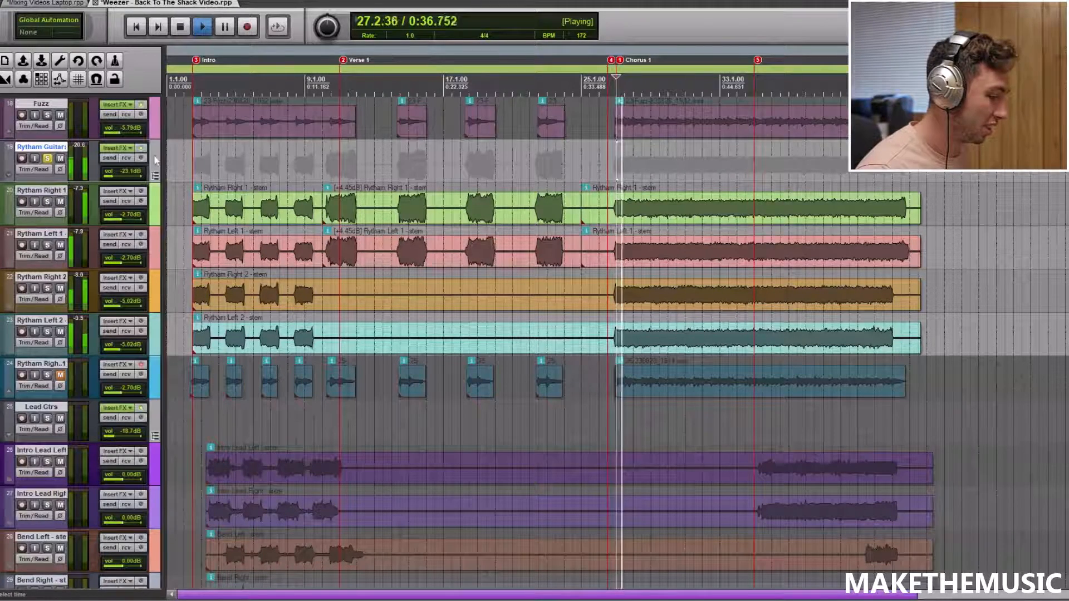
key(space)
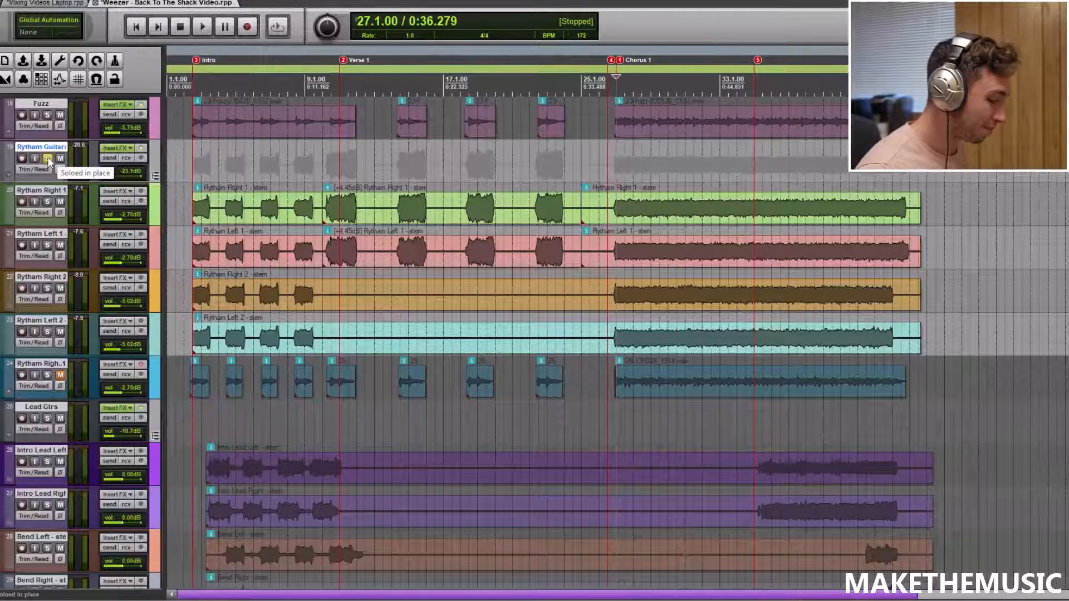
click(48, 161)
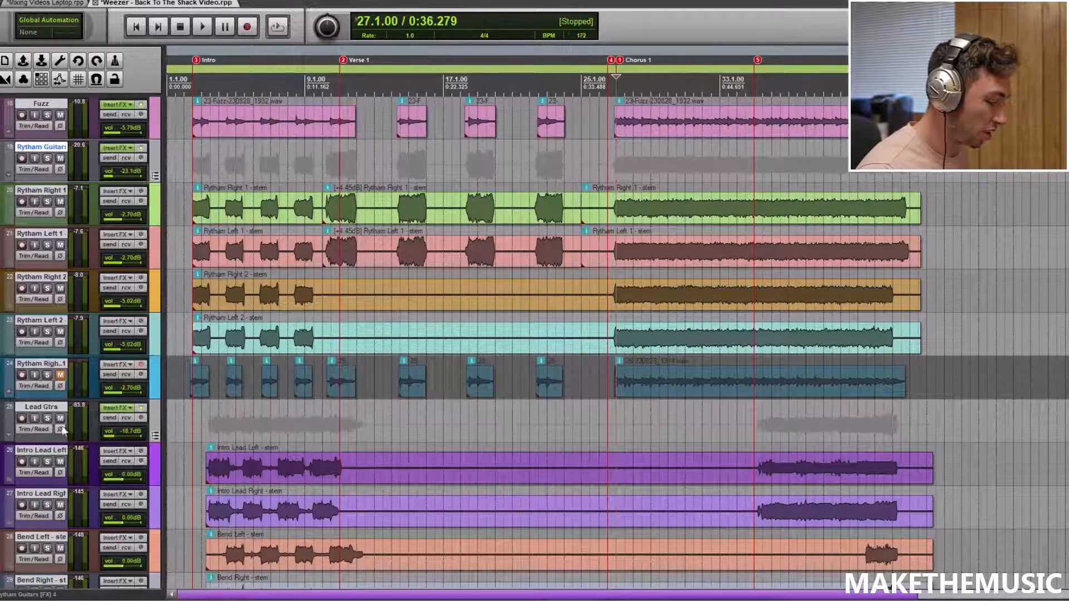
click(48, 418)
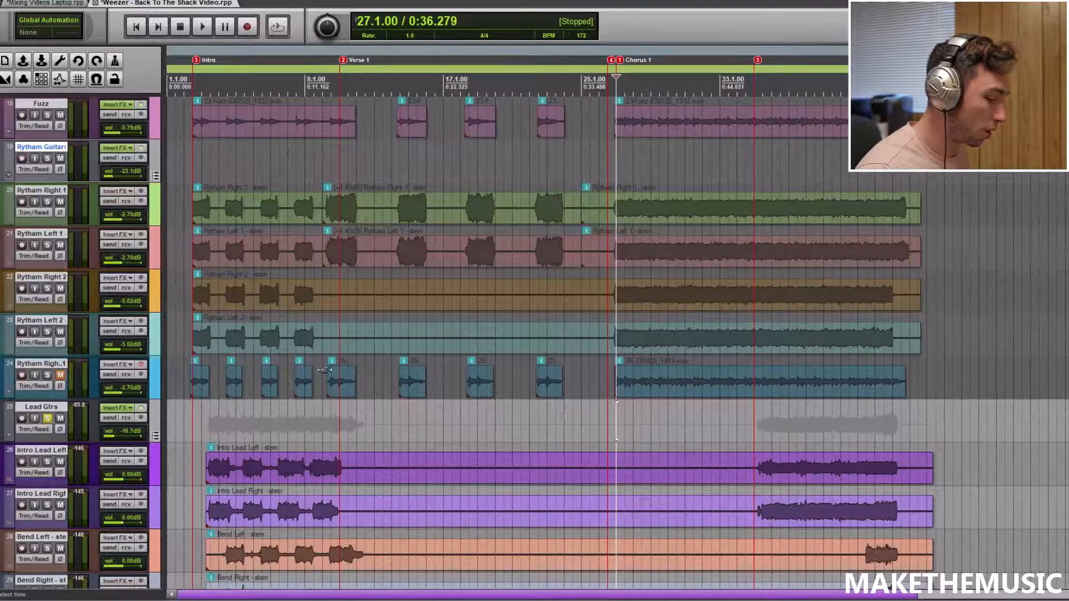
click(48, 418)
Inspect Virtual Mix Rack, ReaEQ, CLA-76 and Tilt Equalizer on the soloed Rytham Guitars folder, and close the effects chain
click(121, 153)
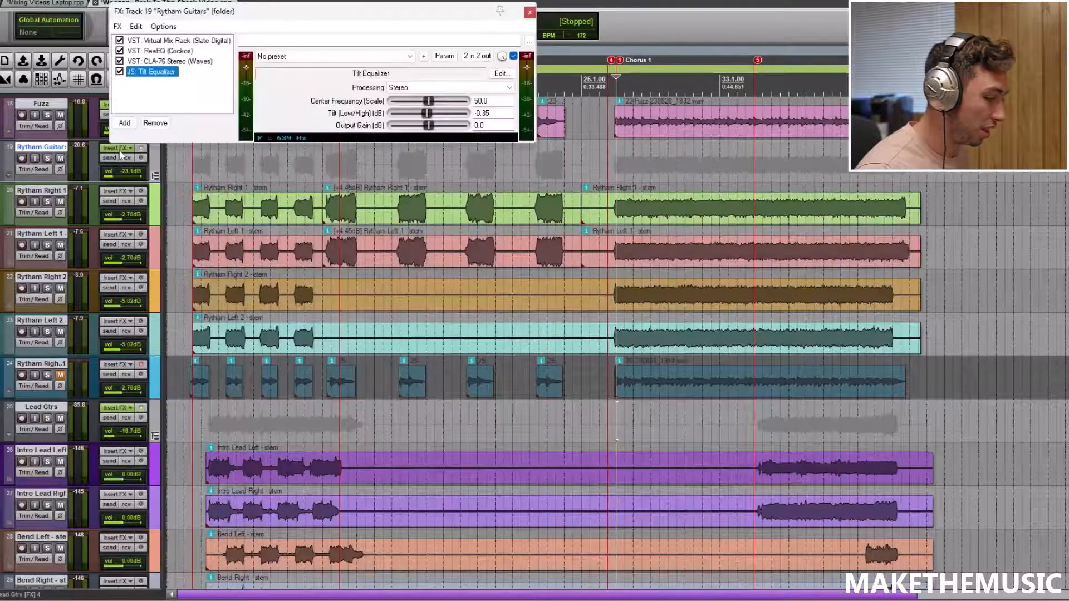
click(171, 39)
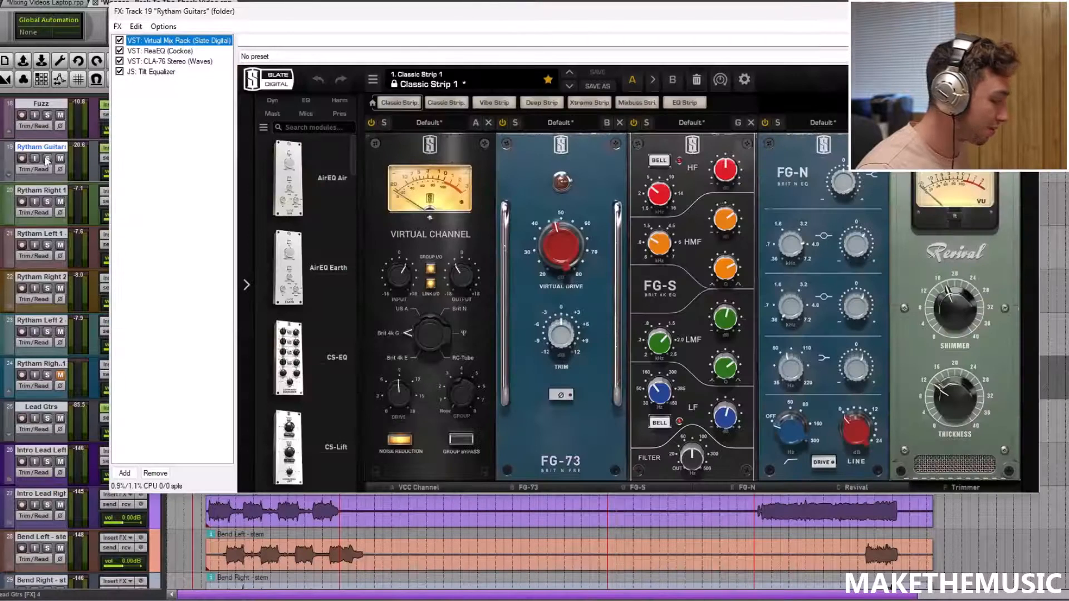
click(47, 160)
mouse_move(727, 231)
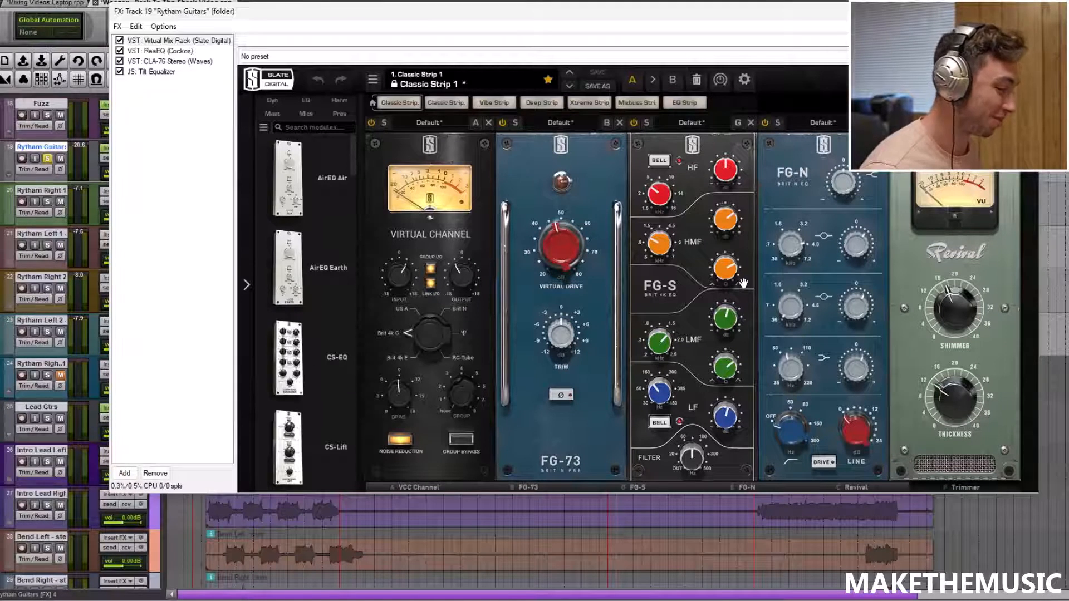
click(176, 52)
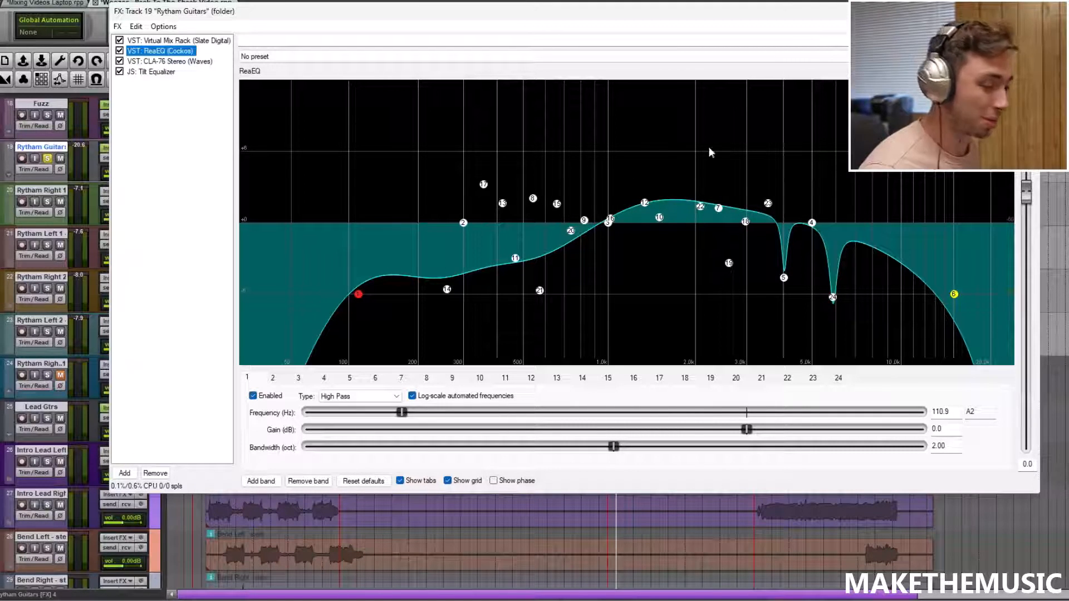
click(177, 61)
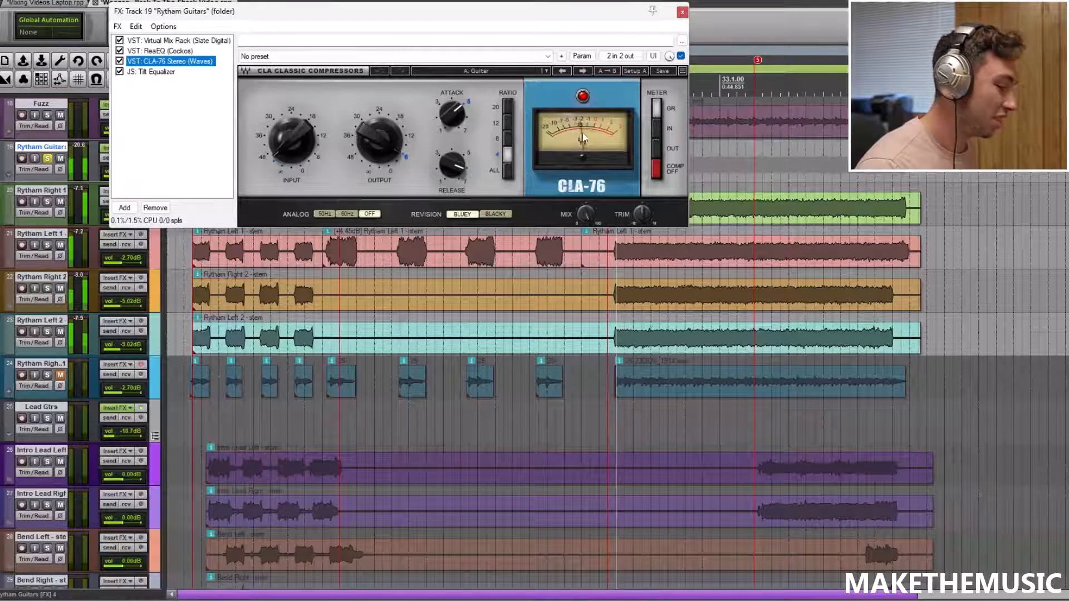
click(158, 72)
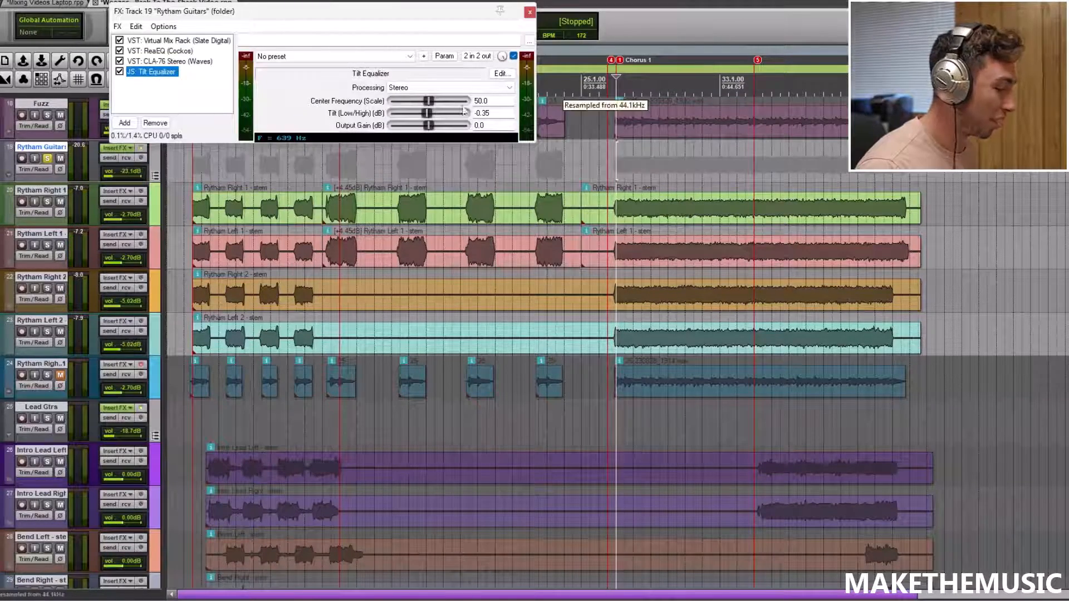
click(529, 13)
Compare the rhythm guitars from Chorus 1 with the folder's effects bypassed and enabled, and unsolo the Rytham Guitars folder
key(space)
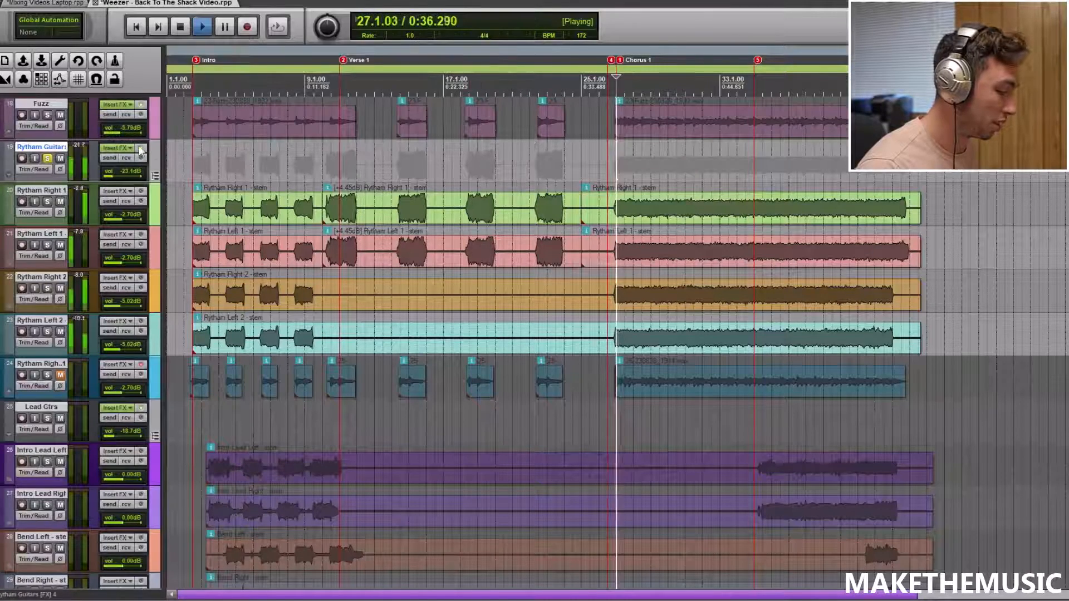
click(141, 148)
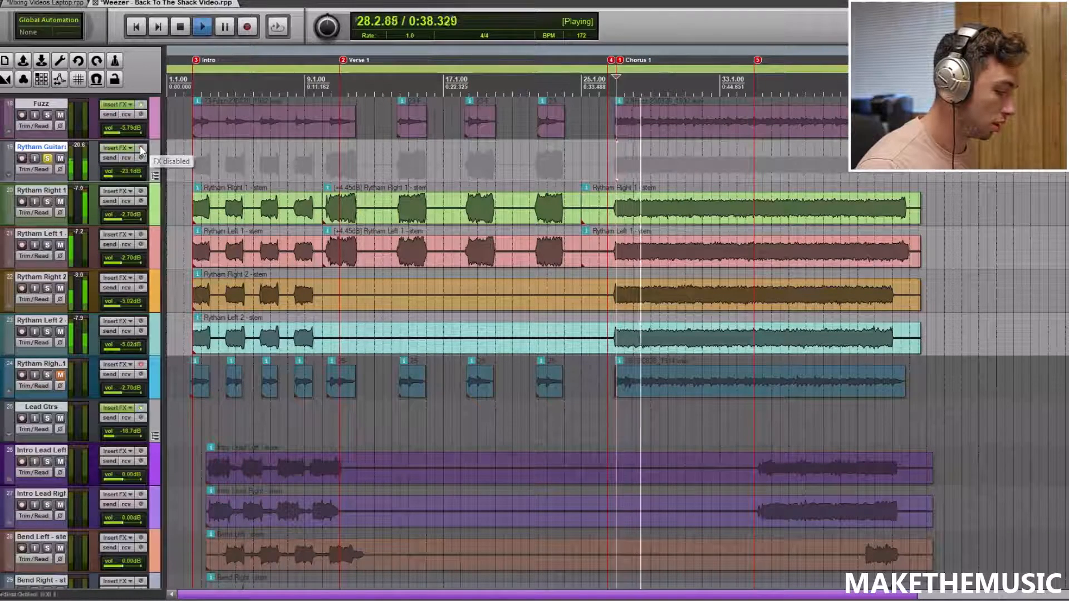
key(space)
click(48, 160)
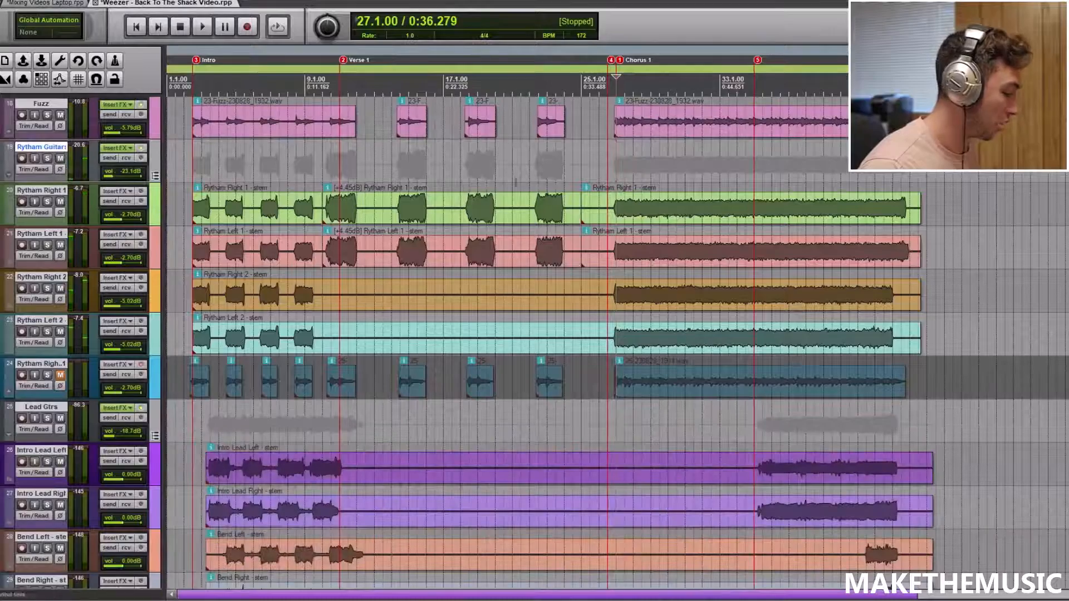
Solo the Lead Gtrs folder and place the edit cursor at 3.3.00, where the intro leads begin
scroll(534, 334, down, 3)
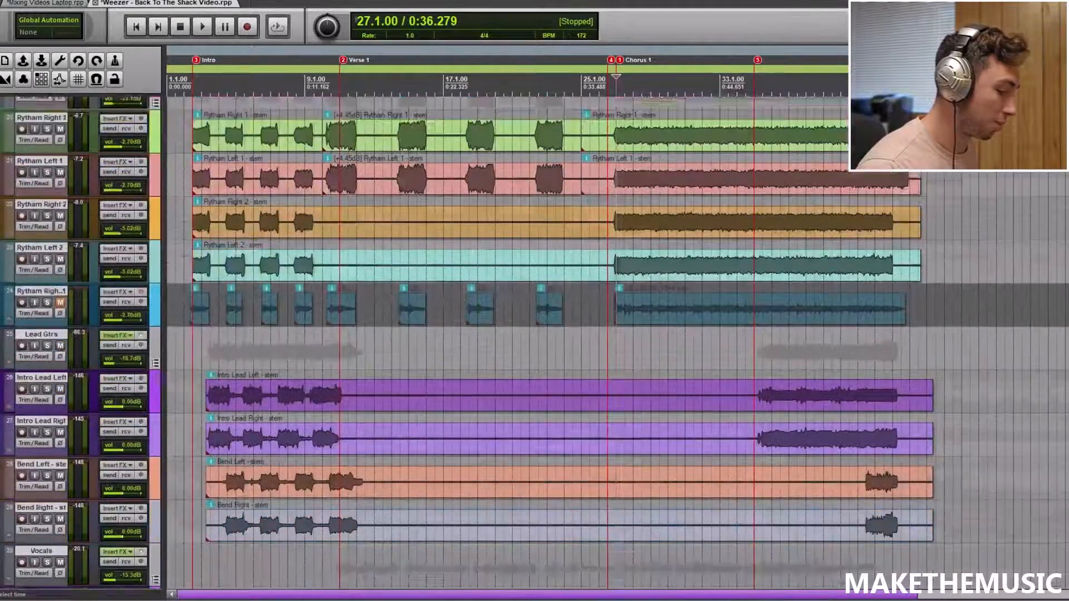
click(47, 263)
key(space)
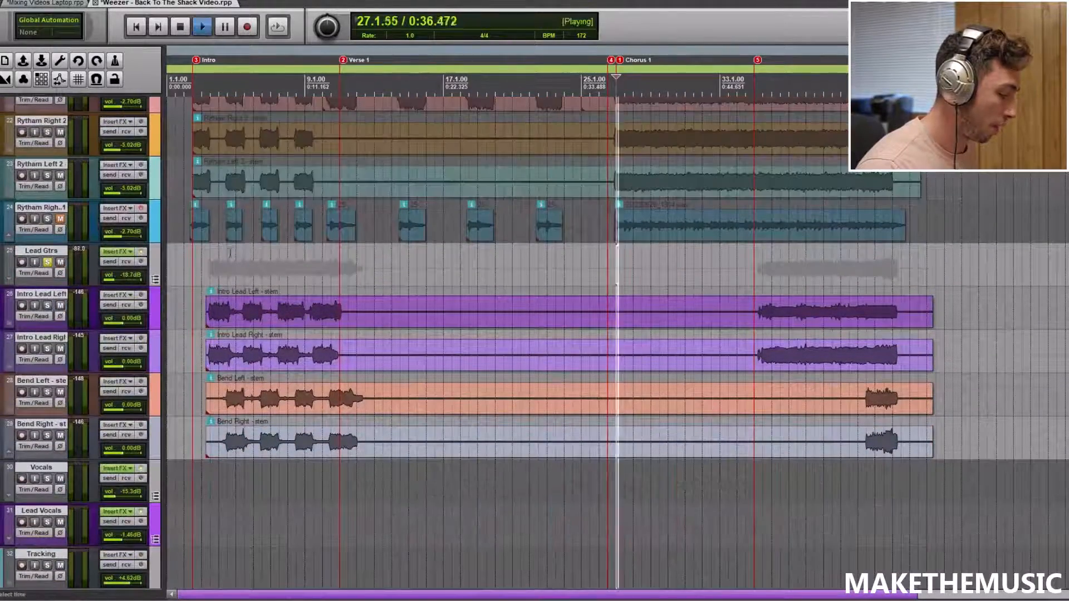
key(space)
click(210, 262)
scroll(212, 264, up, 5)
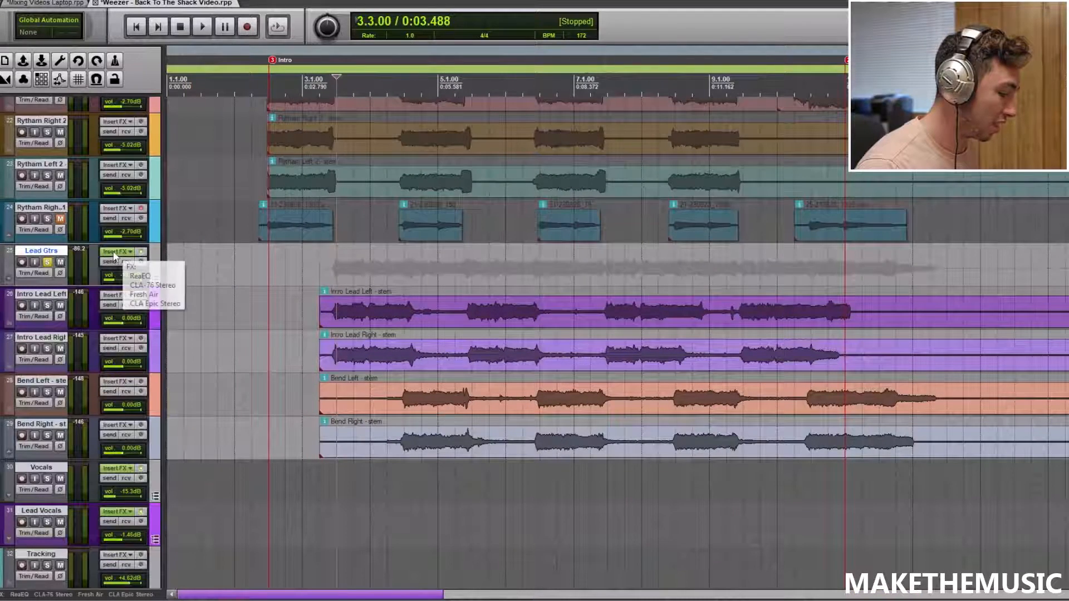
Inspect ReaEQ, CLA-76 Stereo, Fresh Air and CLA Epic Stereo in the Lead Gtrs folder's effects chain
click(141, 253)
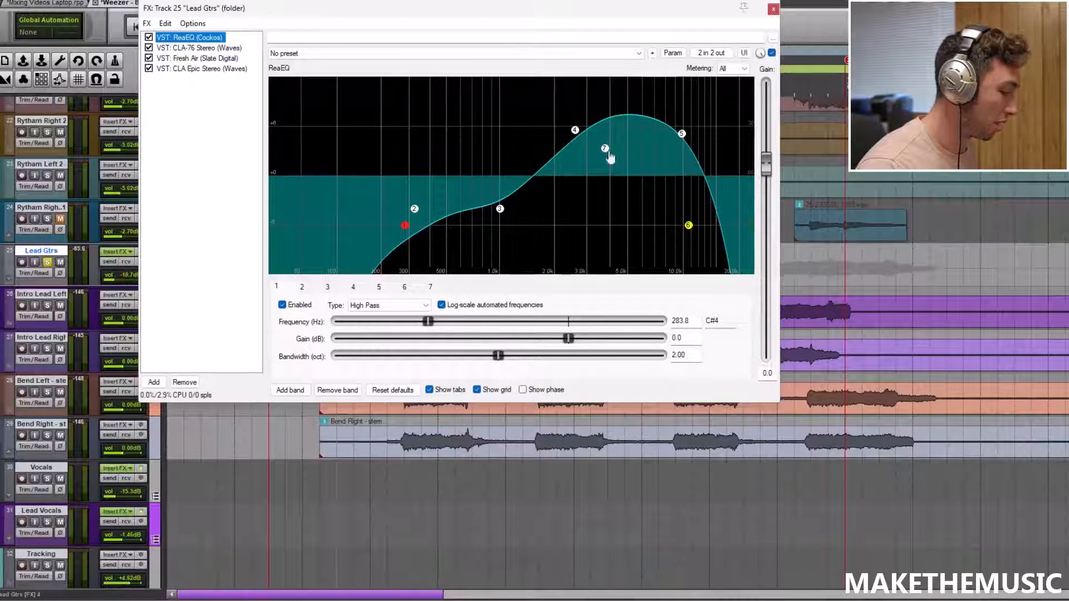
click(208, 48)
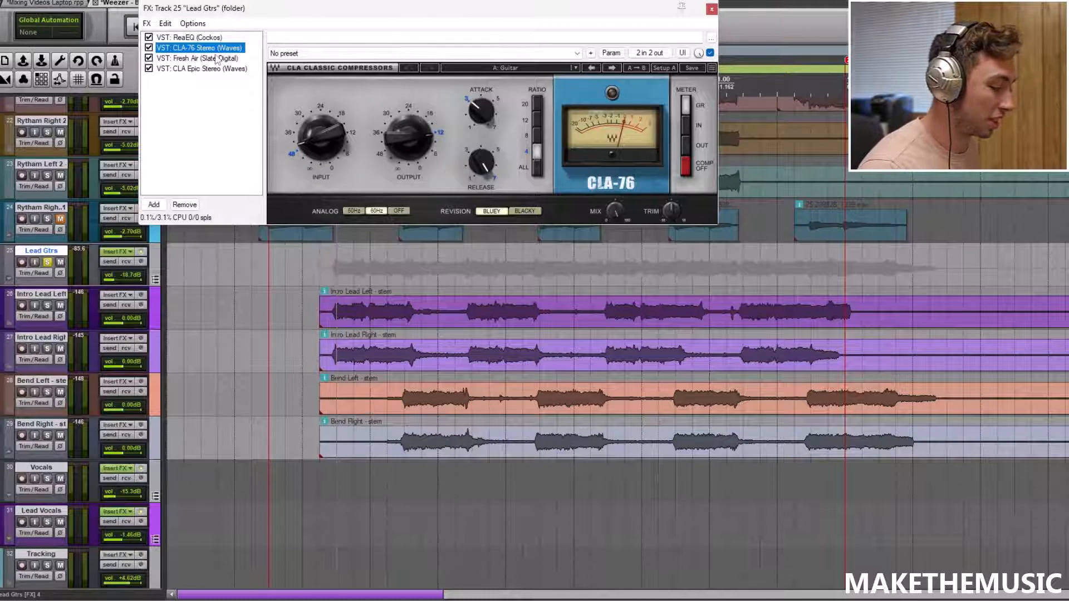
click(217, 59)
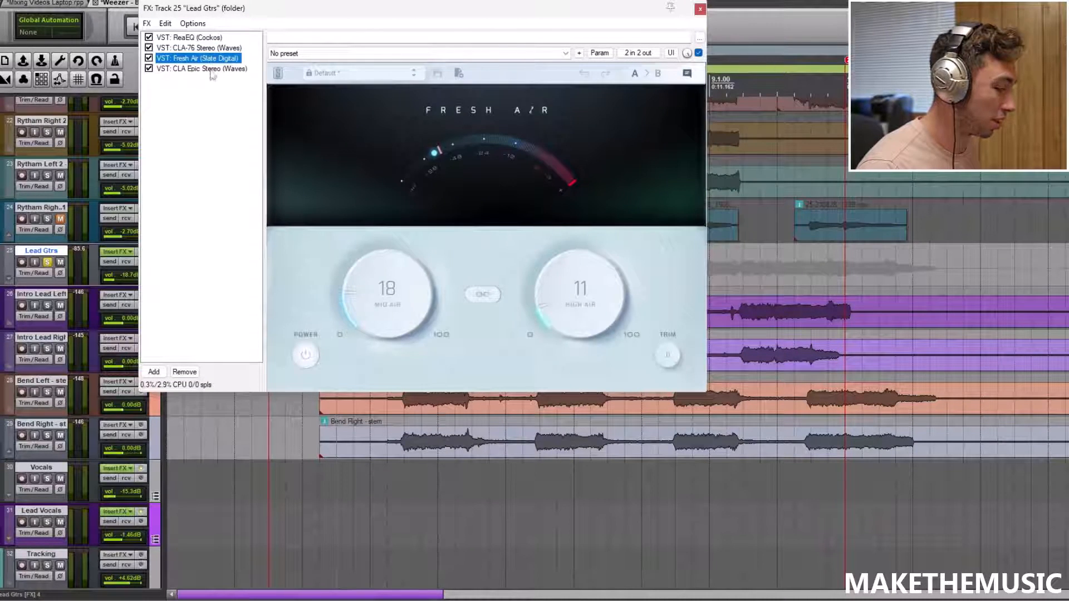
click(210, 69)
Play the intro leads while bypassing and re-enabling CLA Epic Stereo for comparison, and close the effects chain
key(space)
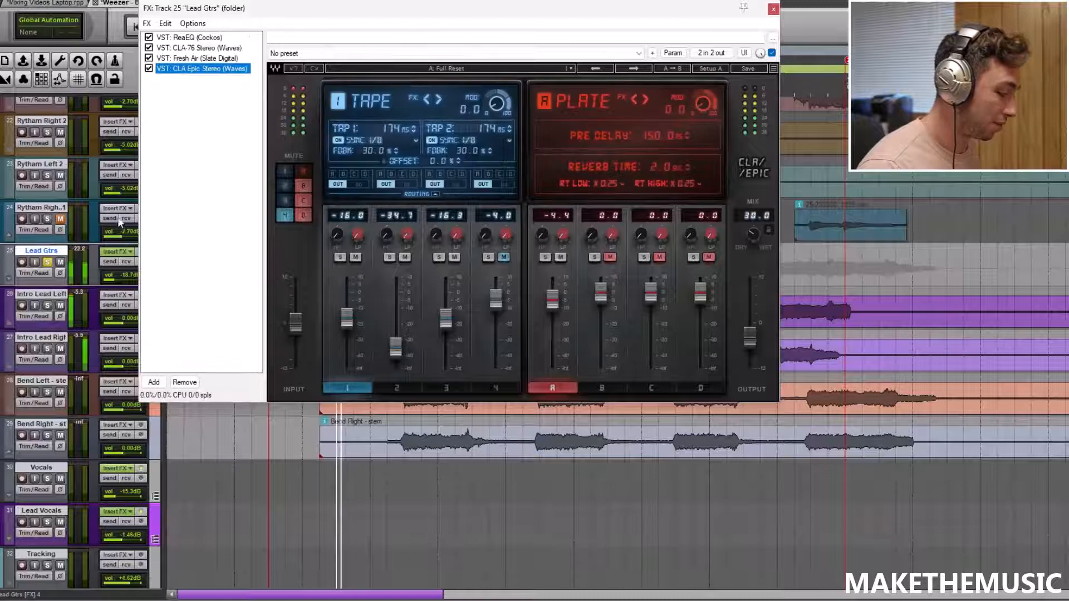
click(149, 68)
click(148, 69)
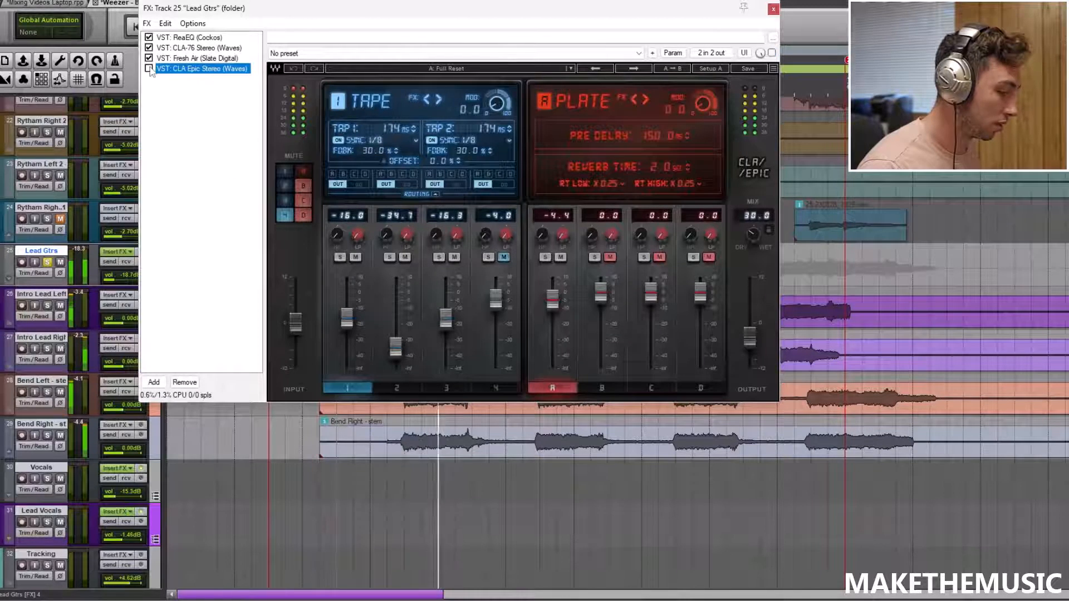
click(774, 9)
Play the soloed lead guitars from 3.3.00 through the intro bends
scroll(370, 249, down, 4)
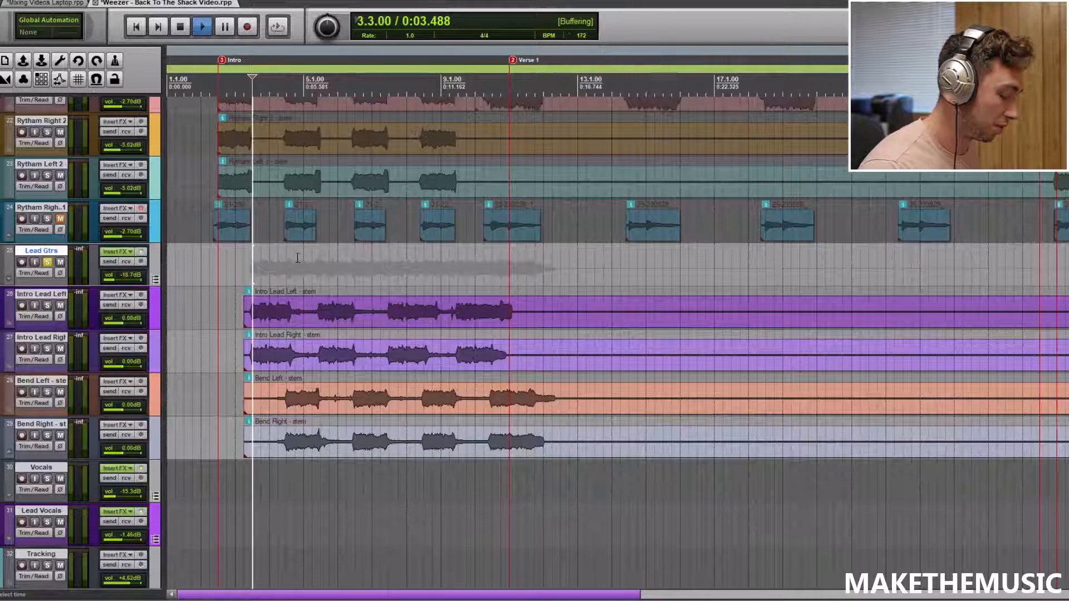
scroll(286, 262, up, 2)
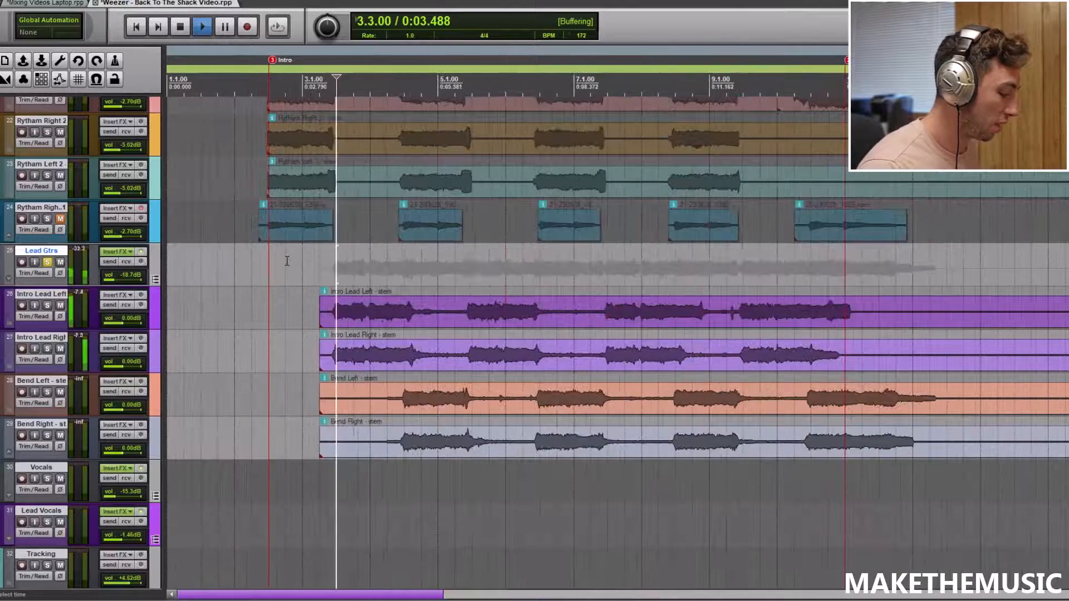
scroll(301, 254, down, 2)
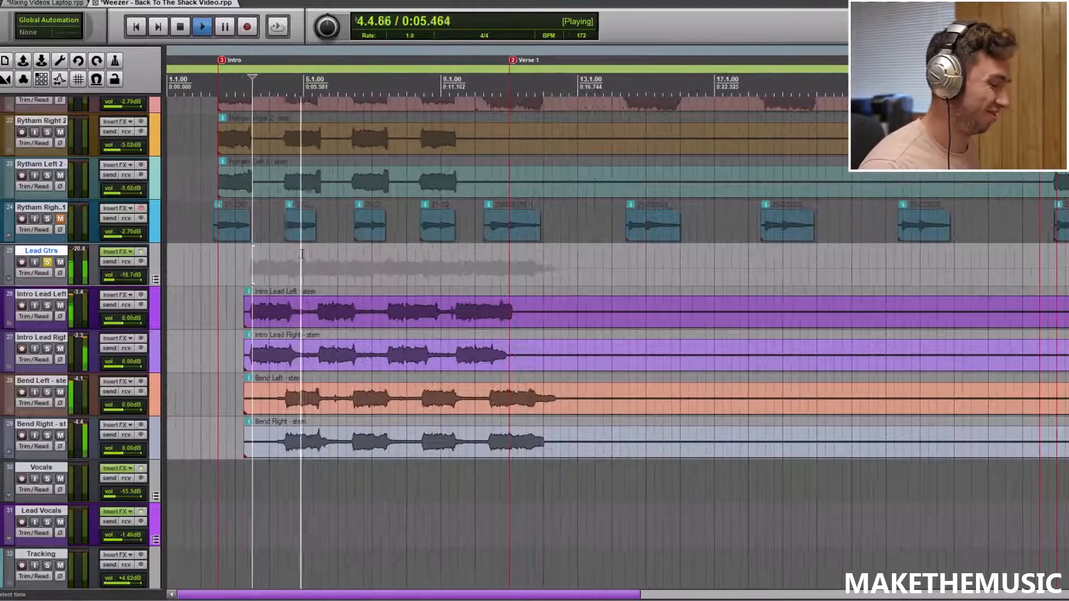
key(space)
Play the soloed lead guitars from 35.3.00, where they re-enter in the chorus
scroll(397, 292, down, 2)
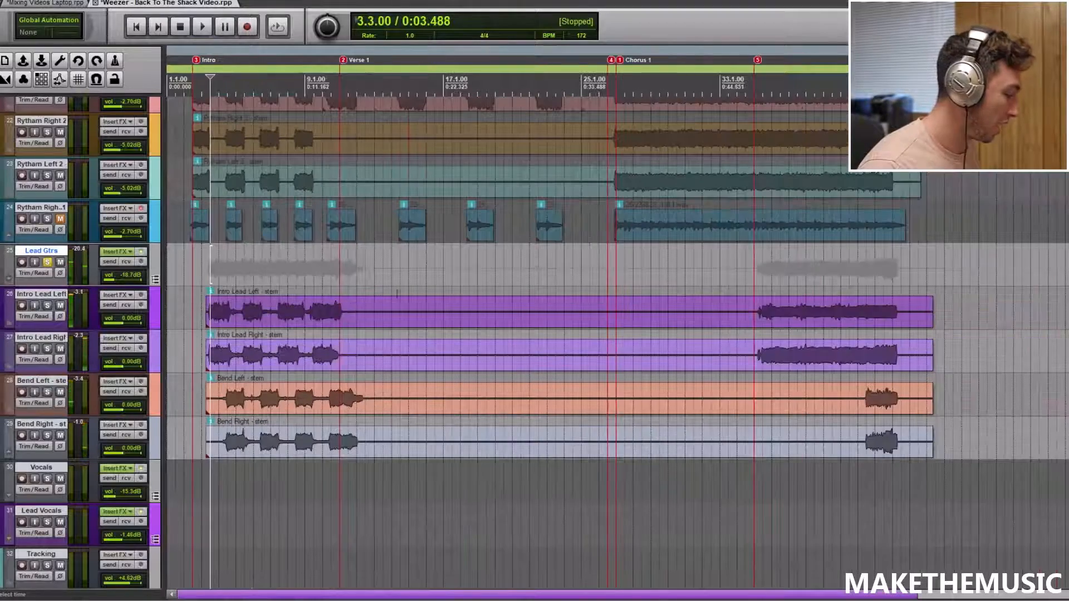
click(762, 270)
scroll(724, 270, up, 2)
scroll(720, 268, down, 2)
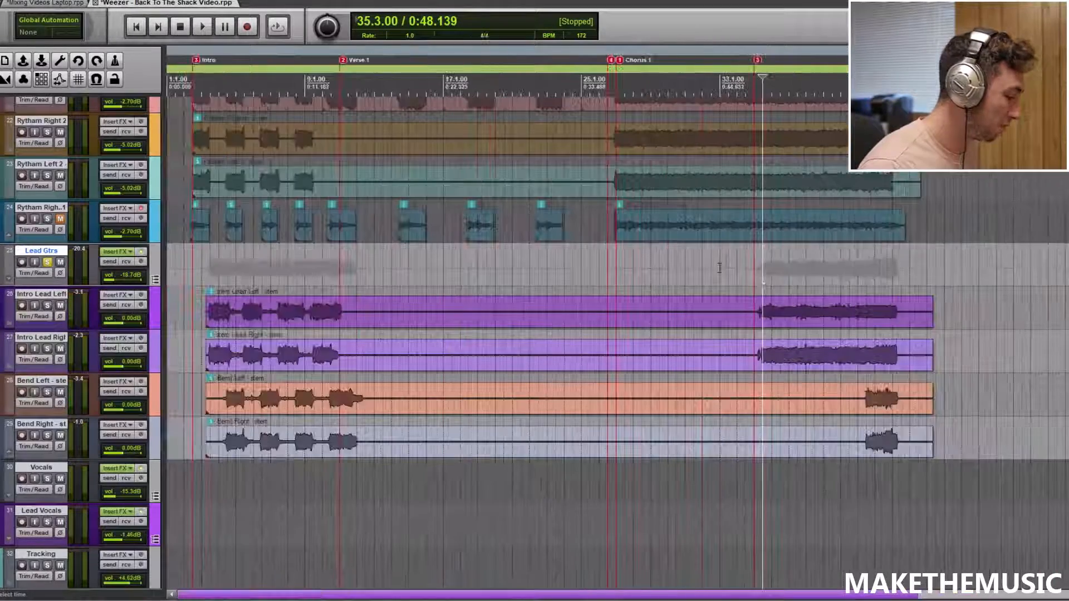
key(space)
scroll(763, 253, up, 2)
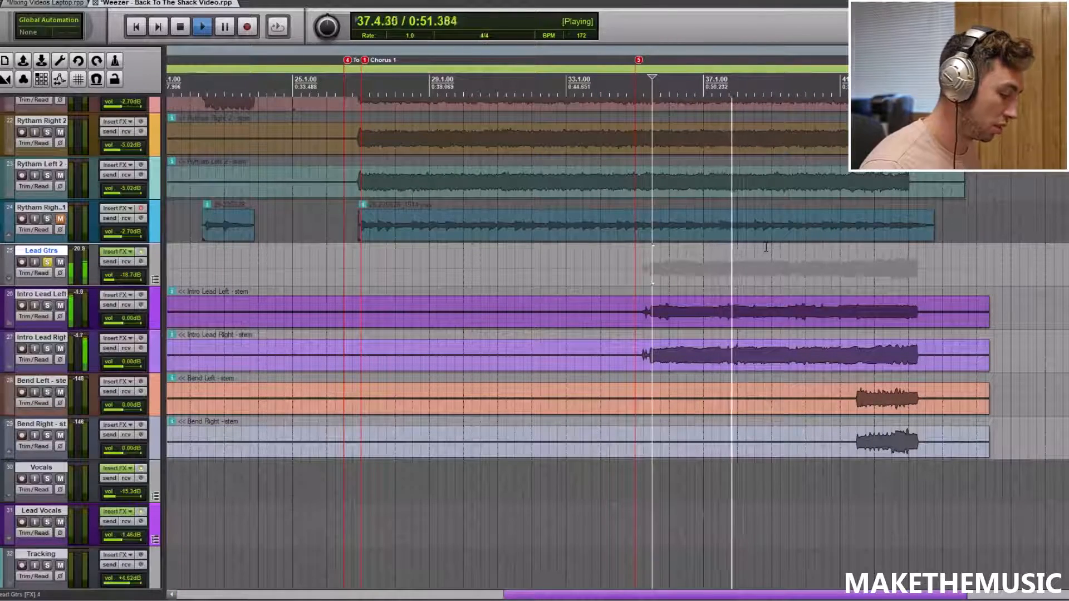
key(space)
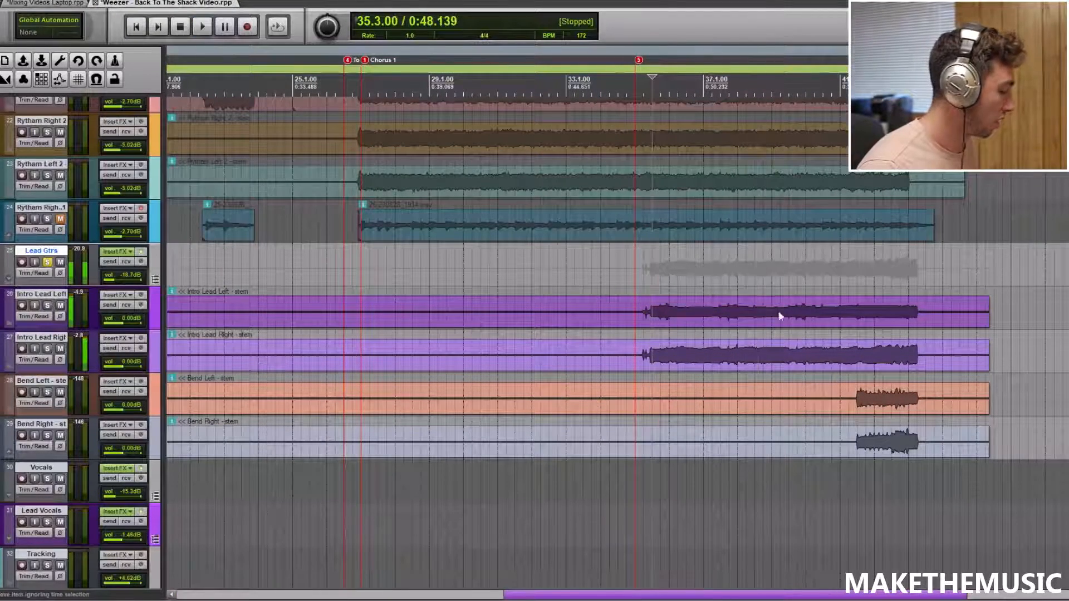
Play the soloed lead guitars from 41.1.00 to hear the bends ending the chorus
click(839, 267)
scroll(824, 264, up, 2)
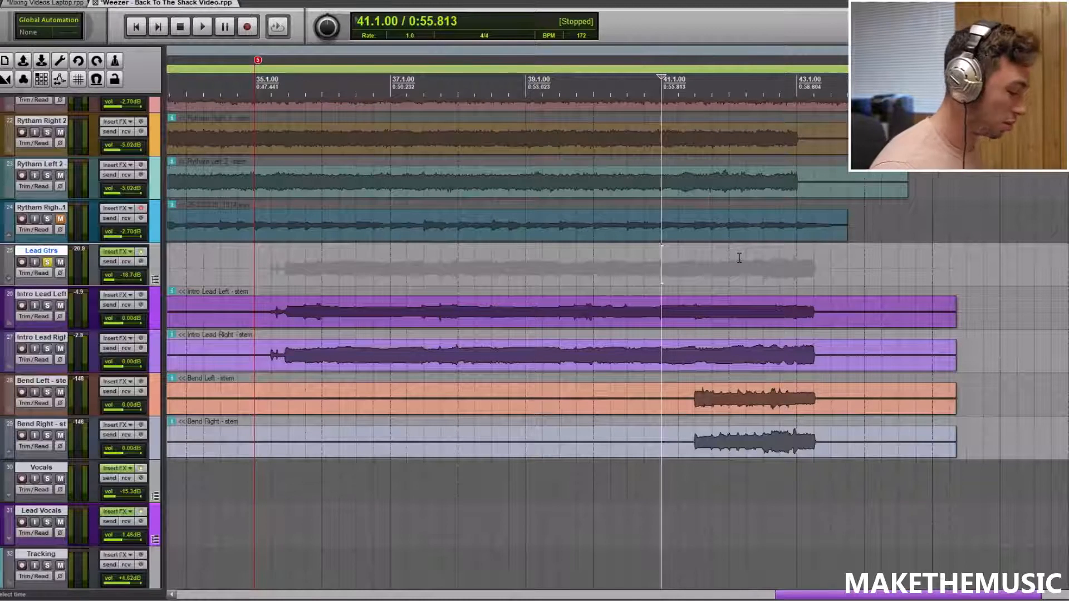
key(space)
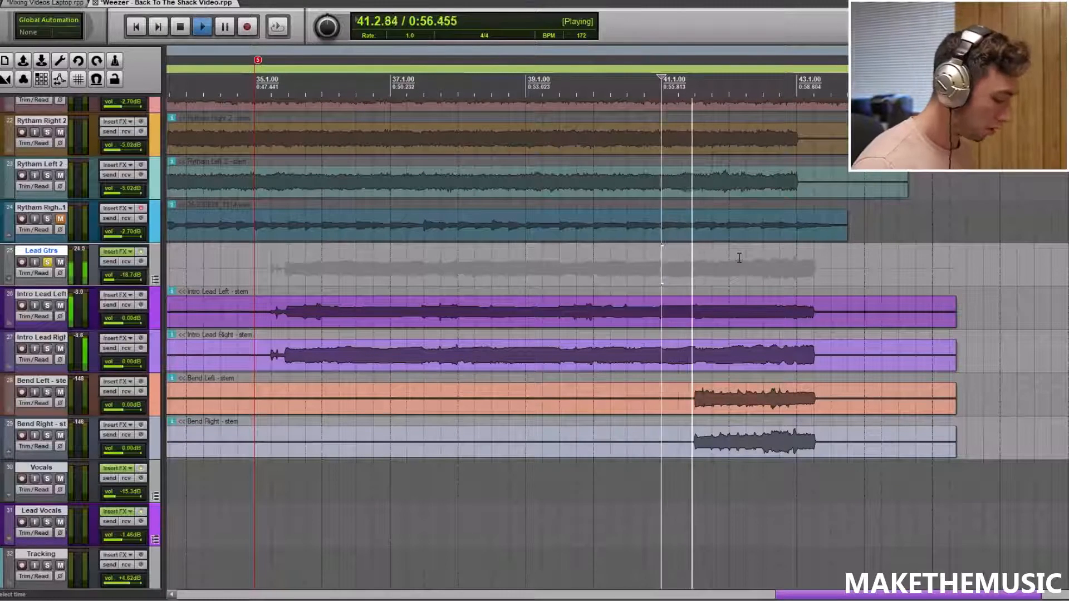
key(space)
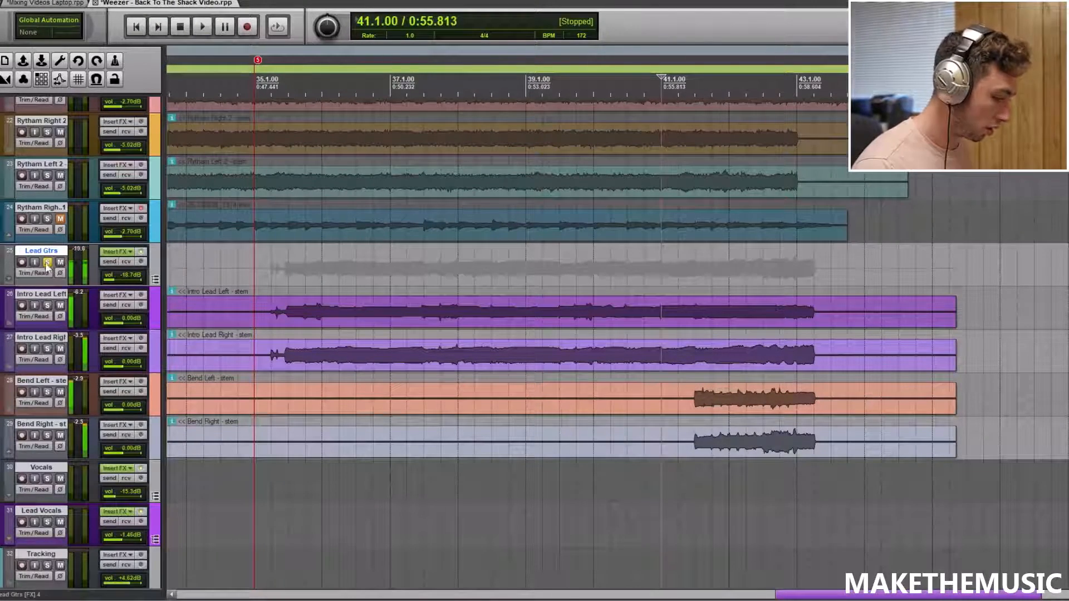
Unsolo the Lead Gtrs folder and play the full mix from 41.1.00
click(47, 263)
key(space)
scroll(317, 246, down, 2)
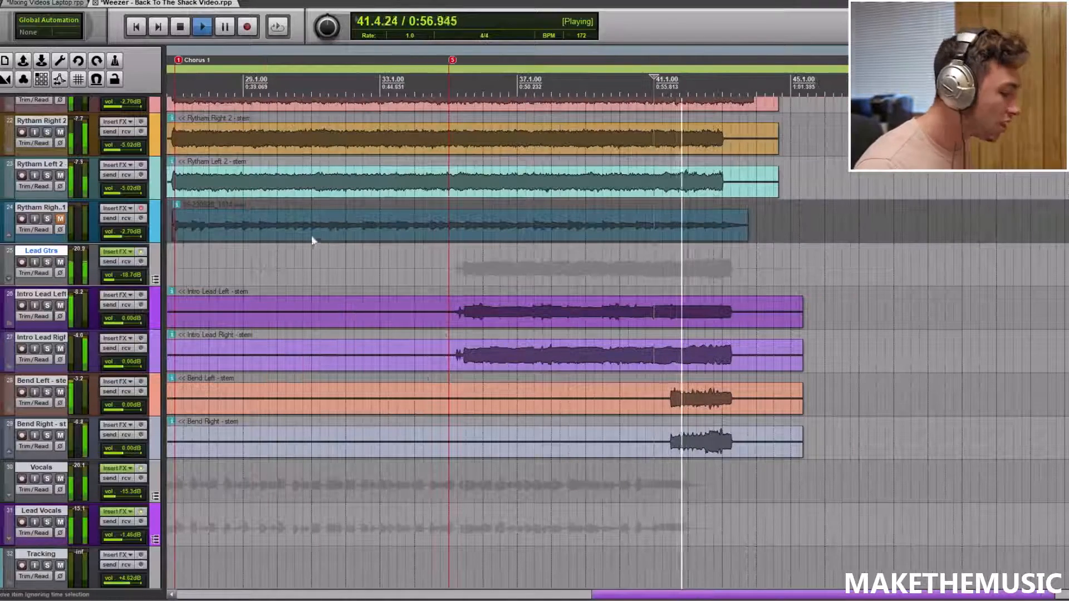
key(space)
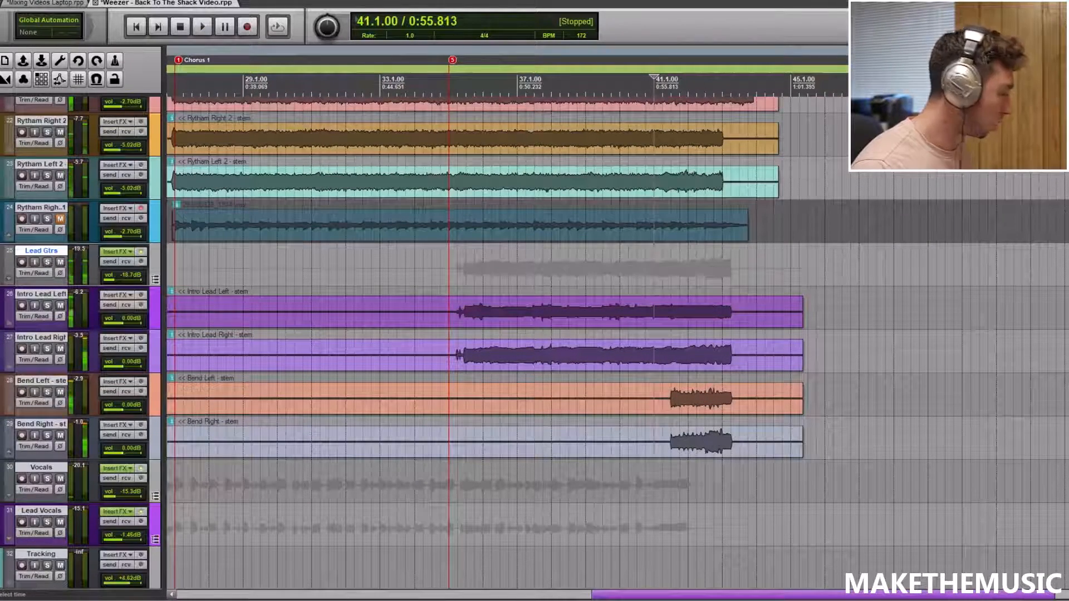
Solo the Vocals and Lead Vocals folders so only the lead vocal tracks are heard
click(41, 338)
scroll(436, 188, down, 8)
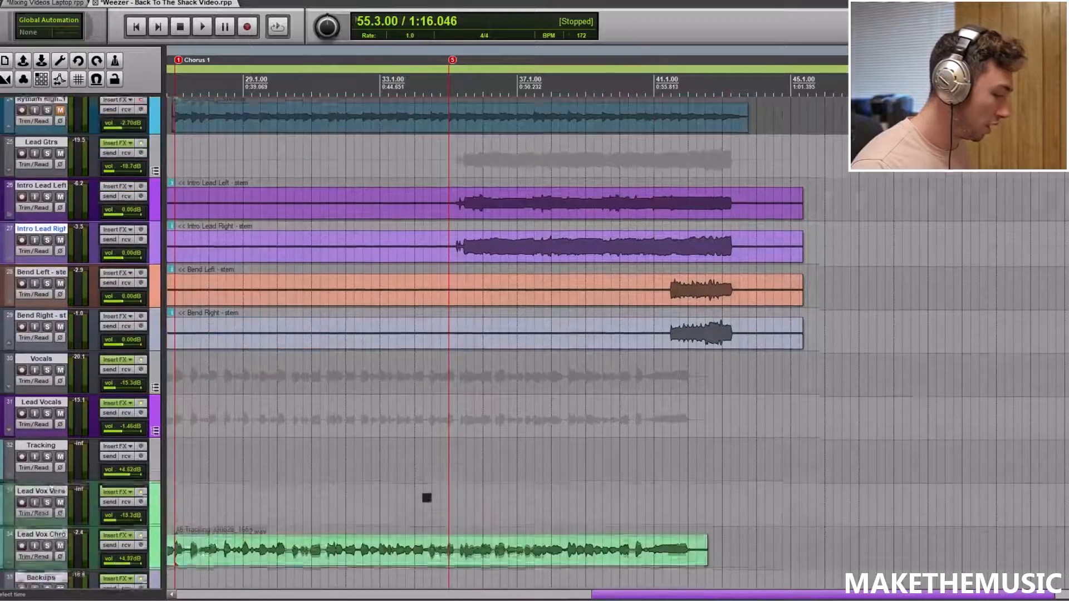
scroll(435, 188, left, 5)
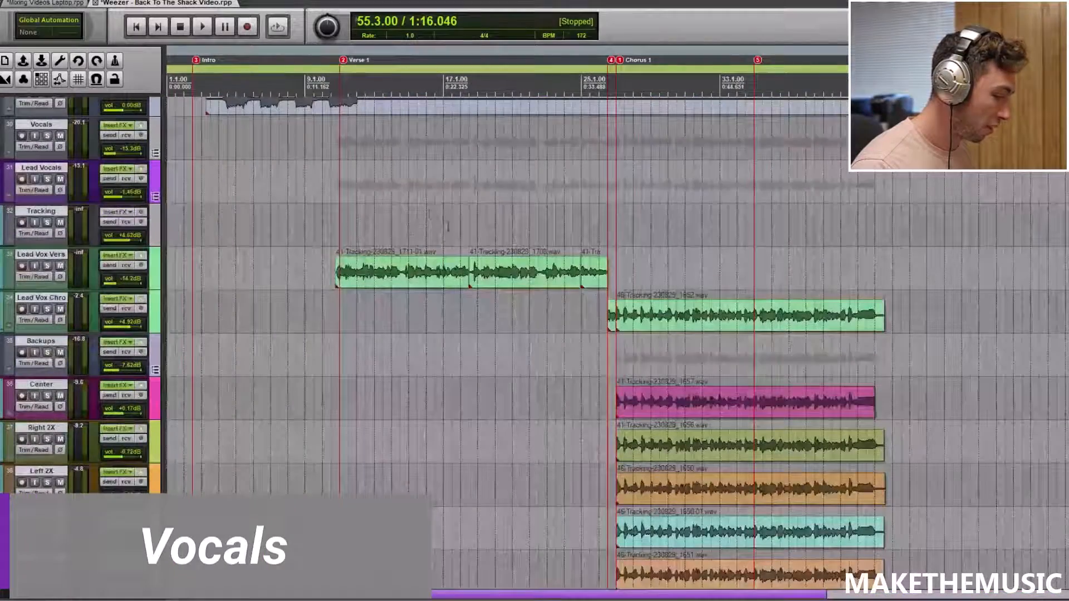
click(365, 209)
click(48, 179)
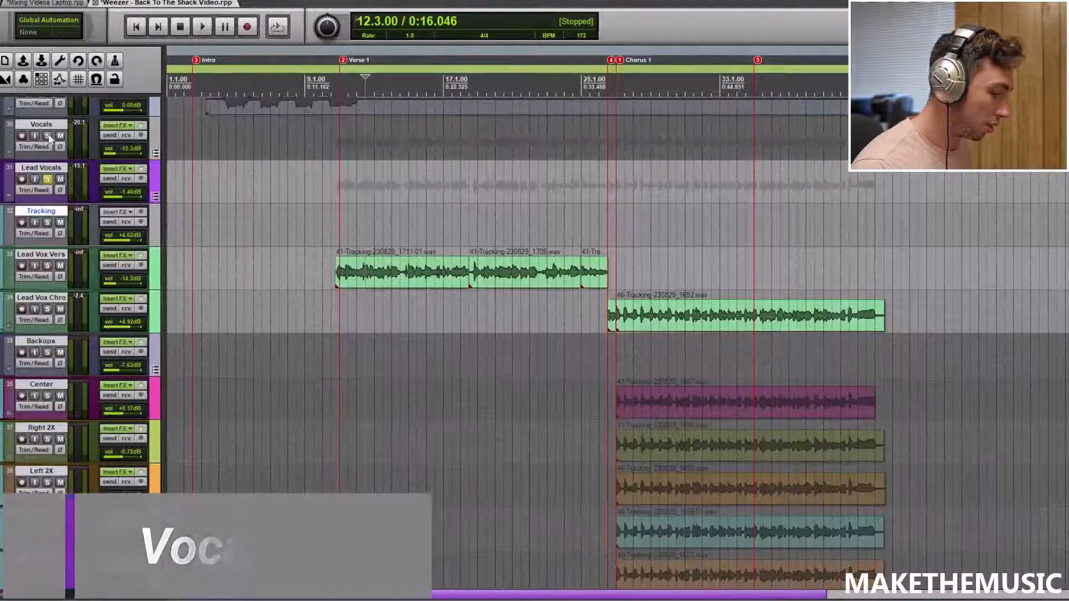
click(47, 136)
click(48, 179)
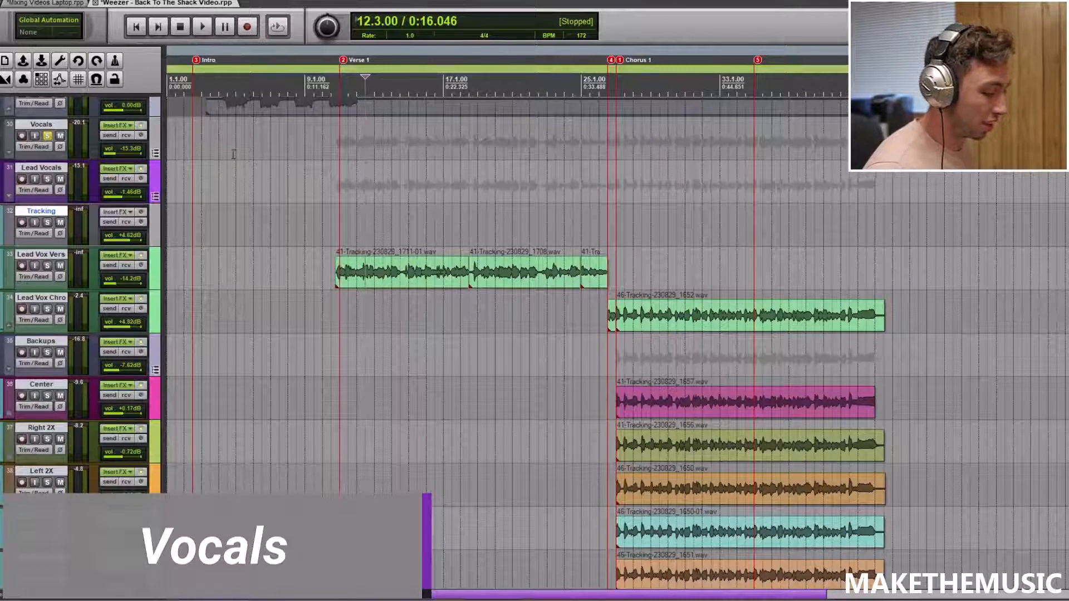
click(47, 179)
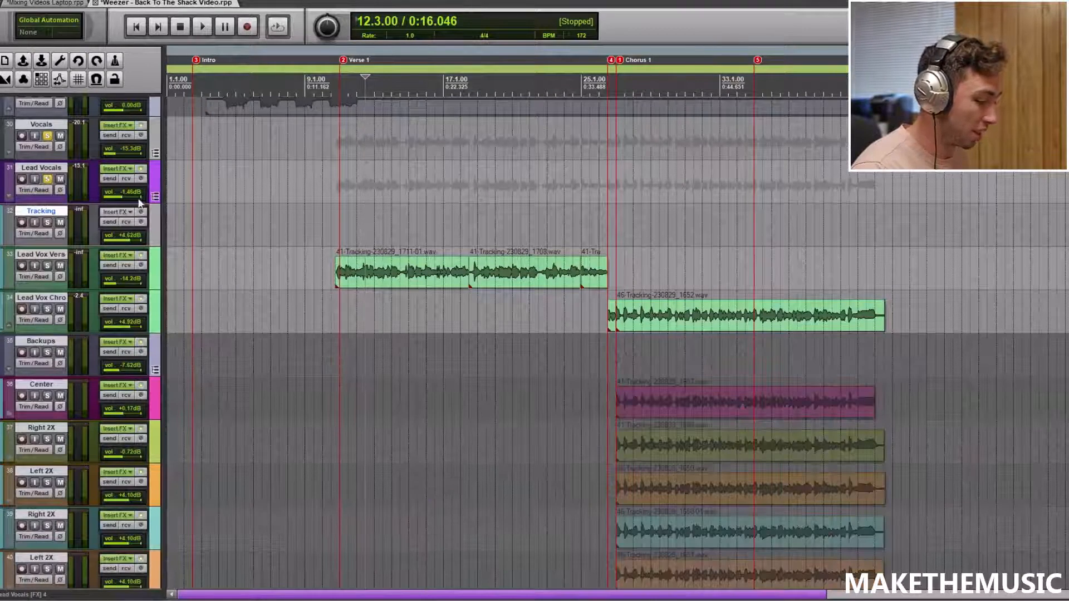
Play the soloed lead vocals from just before the Verse 1 marker
click(340, 240)
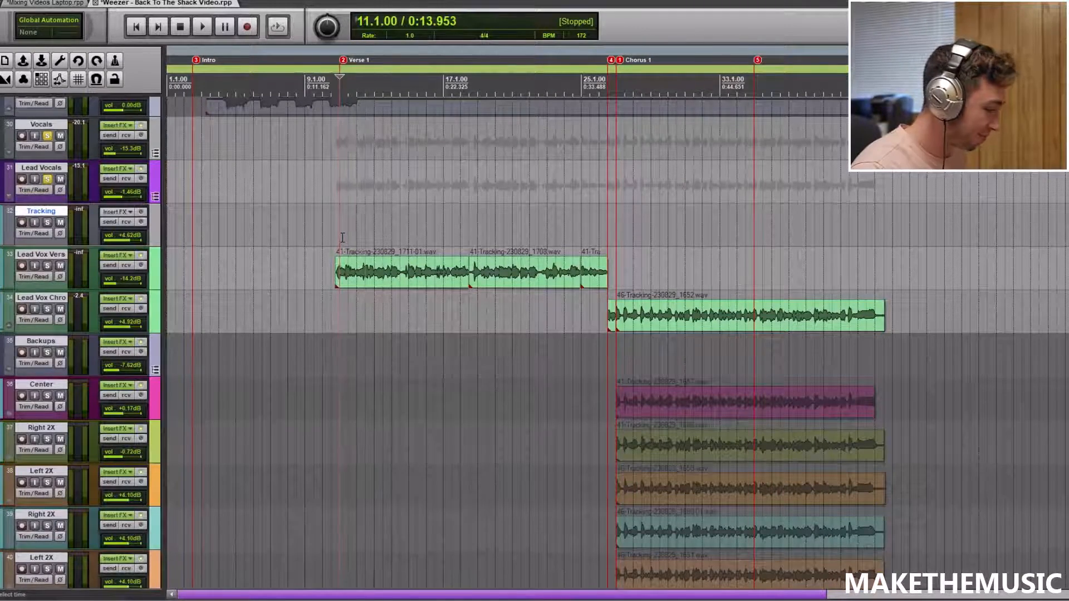
scroll(543, 232, up, 4)
click(542, 233)
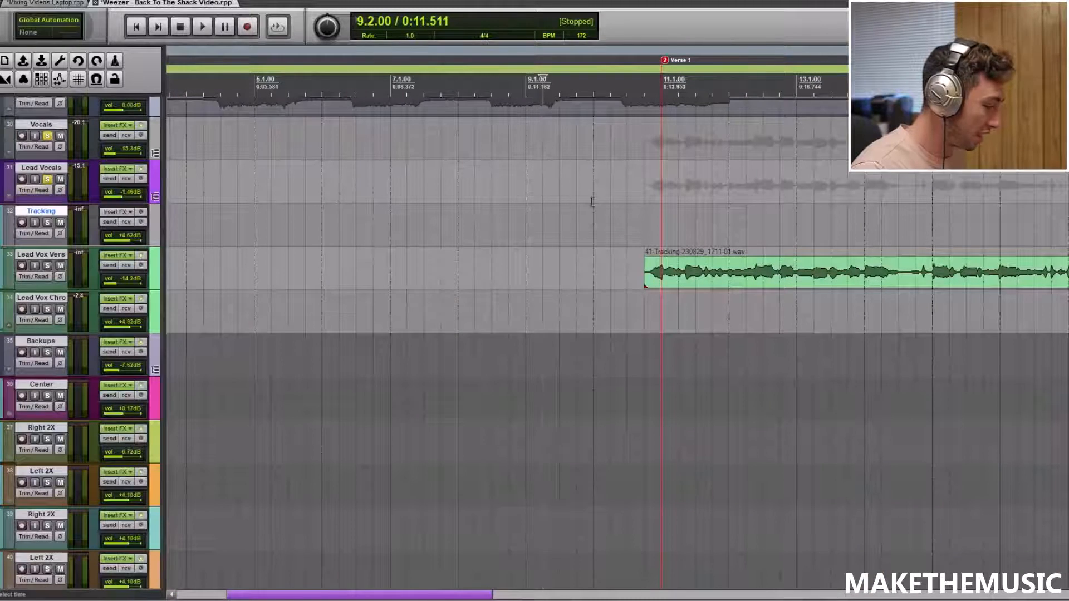
click(641, 199)
key(space)
scroll(461, 149, down, 4)
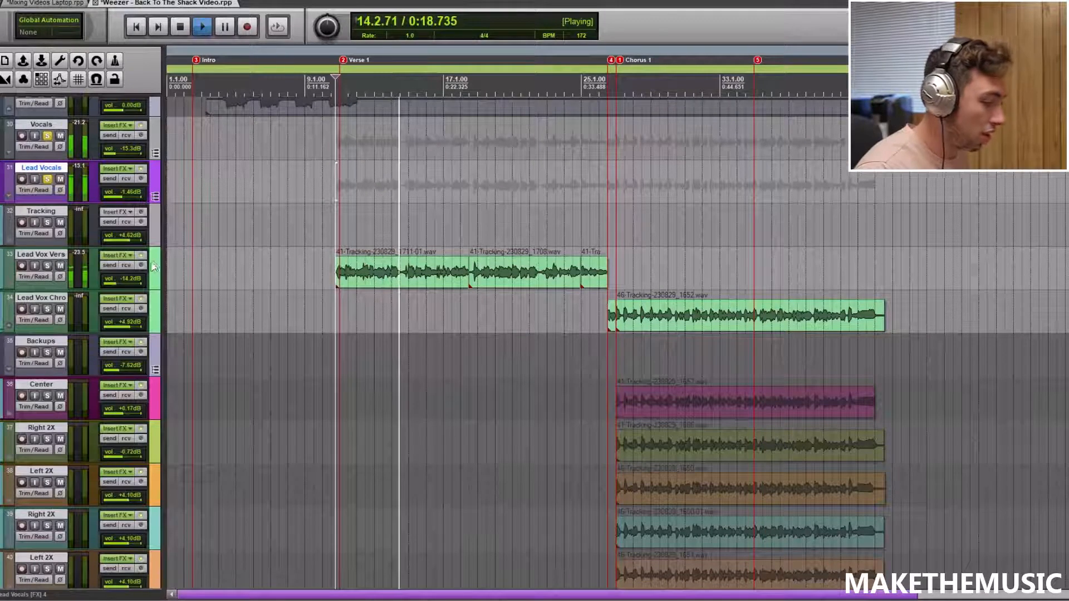
key(space)
Open the Lead Vox Verse effects chain and review its ReaEQ, L1 limiter and MetaTune settings, including the MetaTune doubler
click(122, 256)
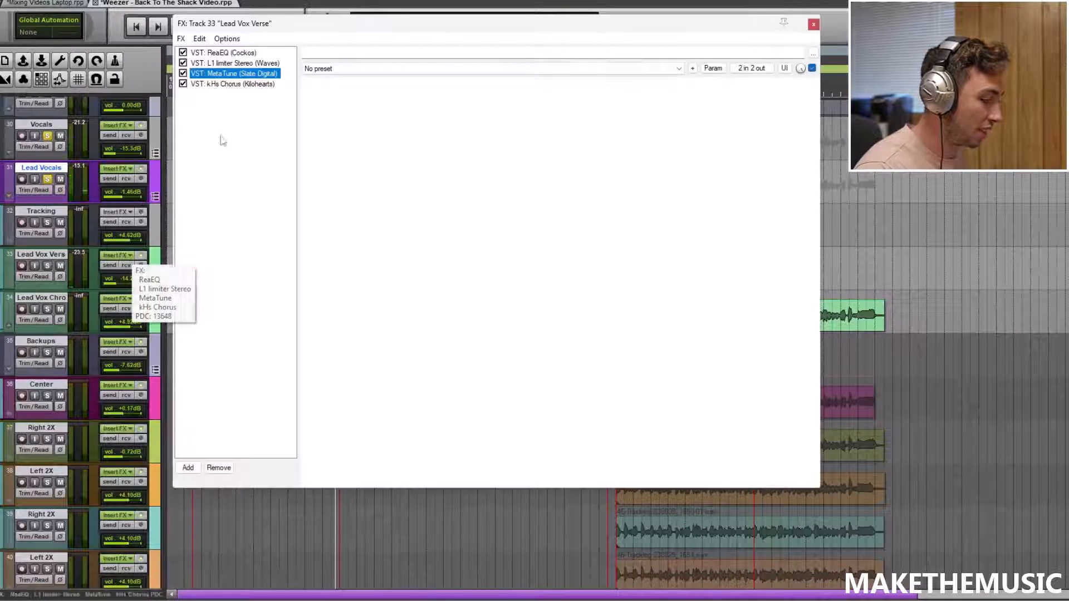
click(245, 53)
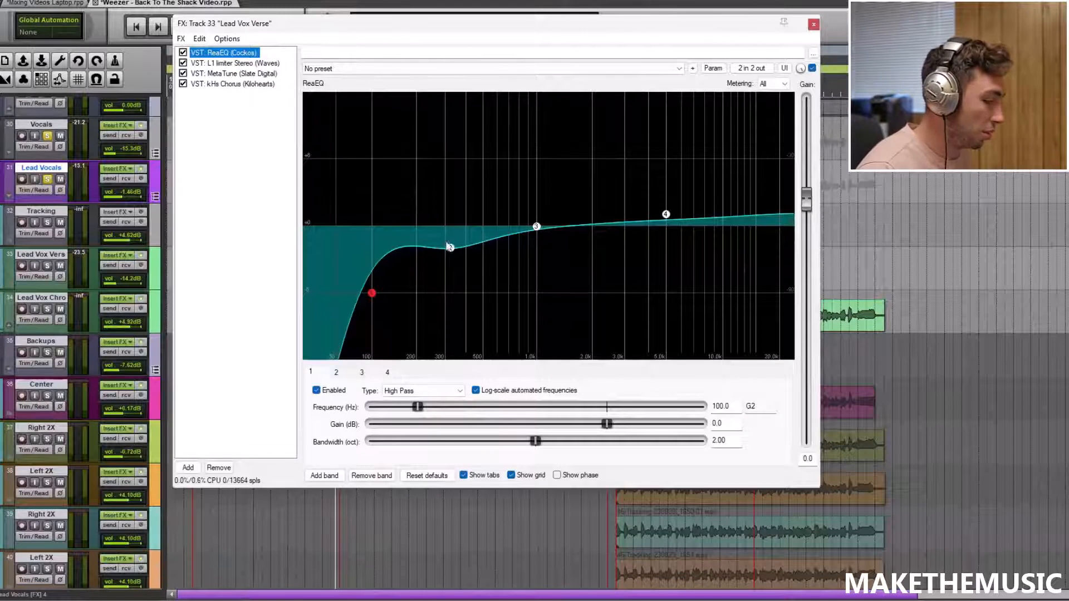
key(Down)
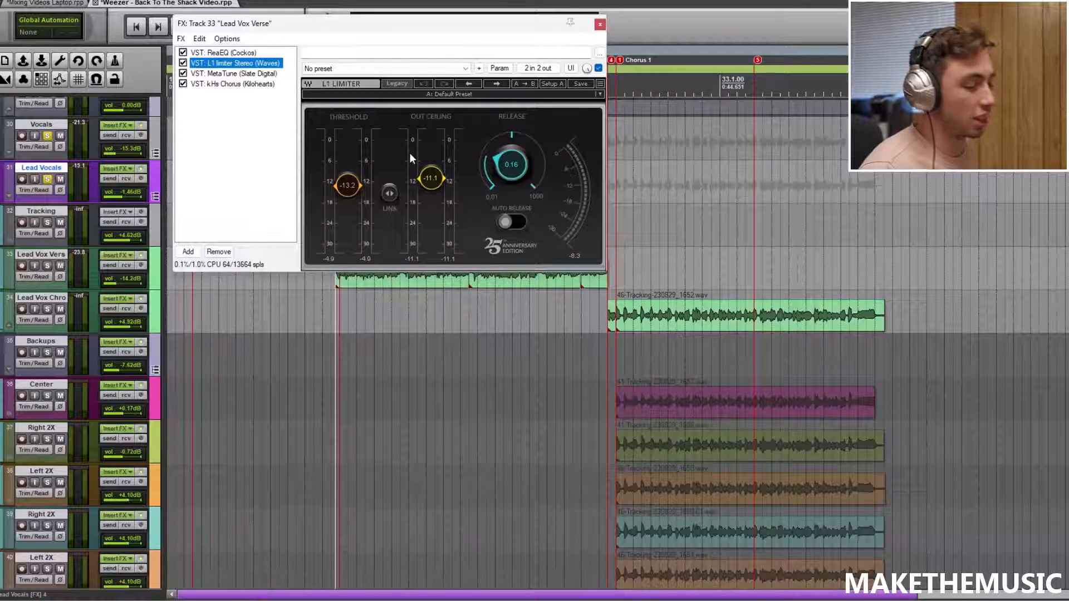
click(257, 74)
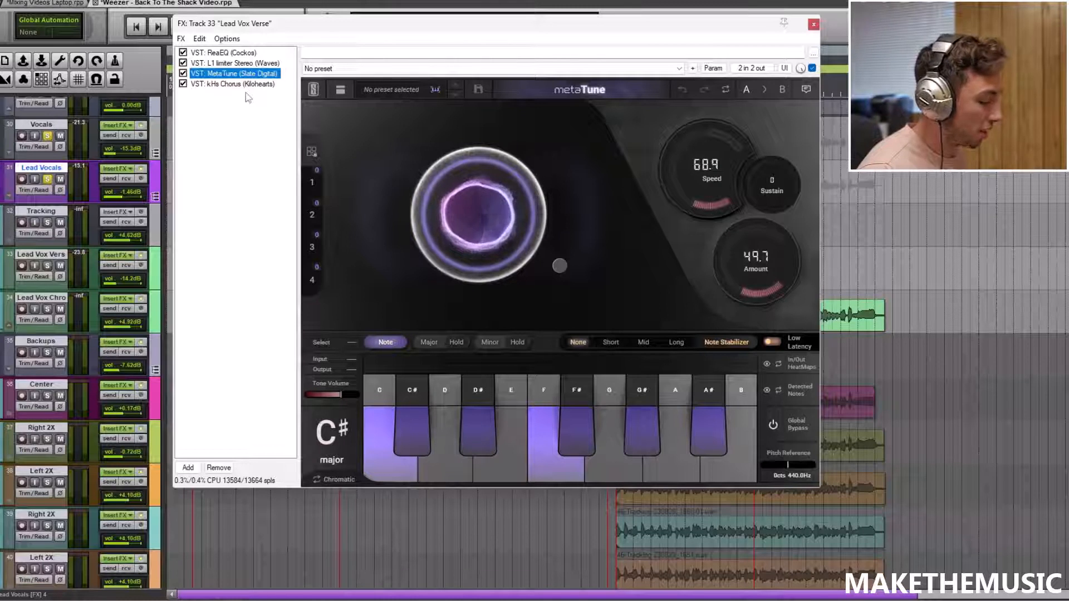
mouse_move(559, 266)
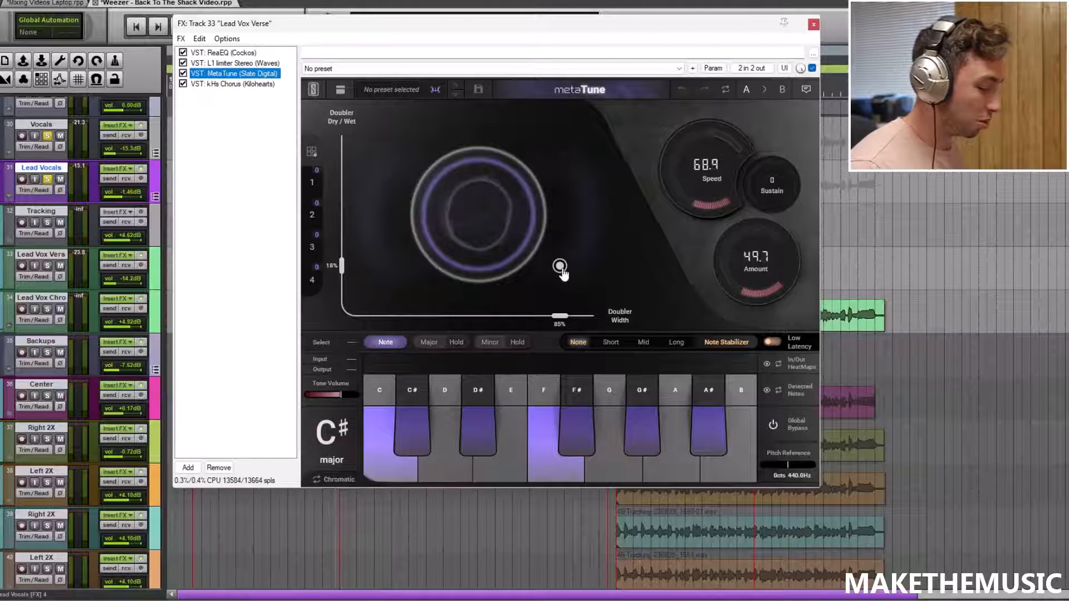
Play the verse vocal with MetaTune in view and bring up the kHs Chorus settings
key(space)
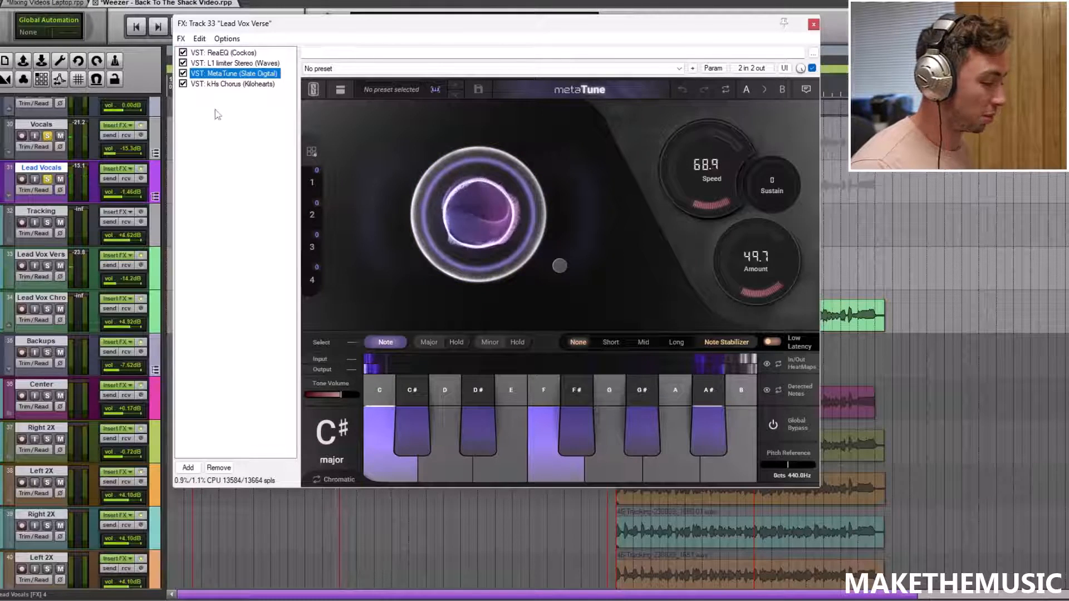
click(234, 83)
key(space)
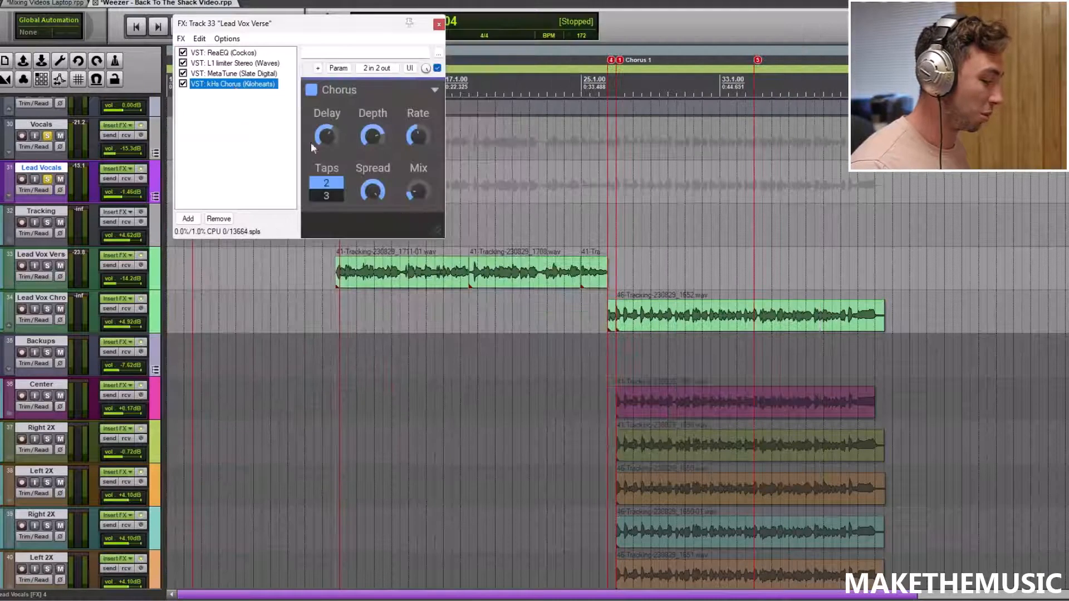
Compare the verse vocal with MetaTune and kHs Chorus bypassed and with both re-enabled
click(183, 73)
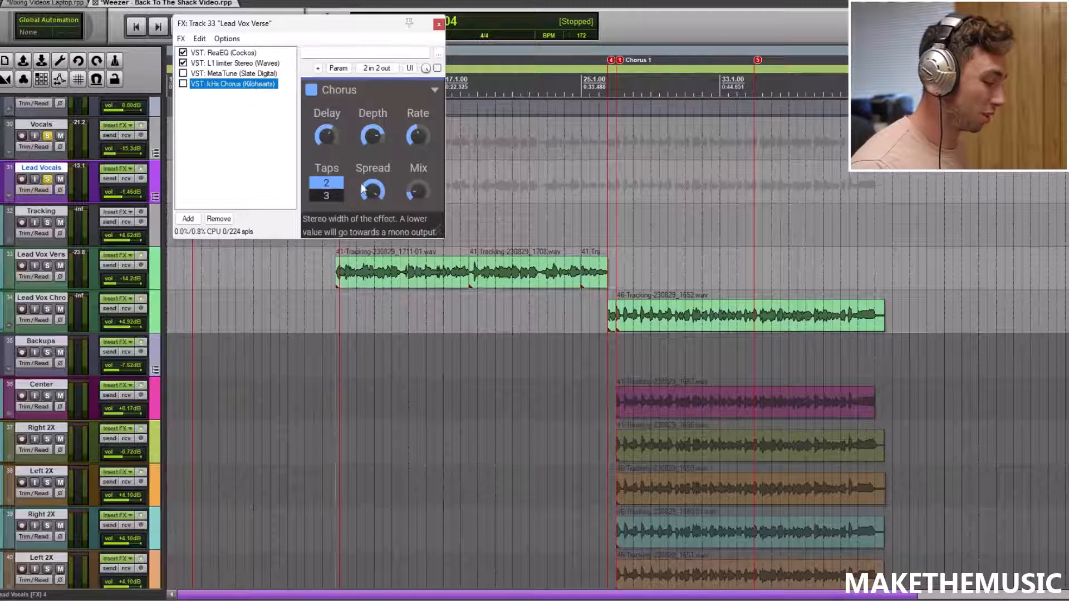
key(space)
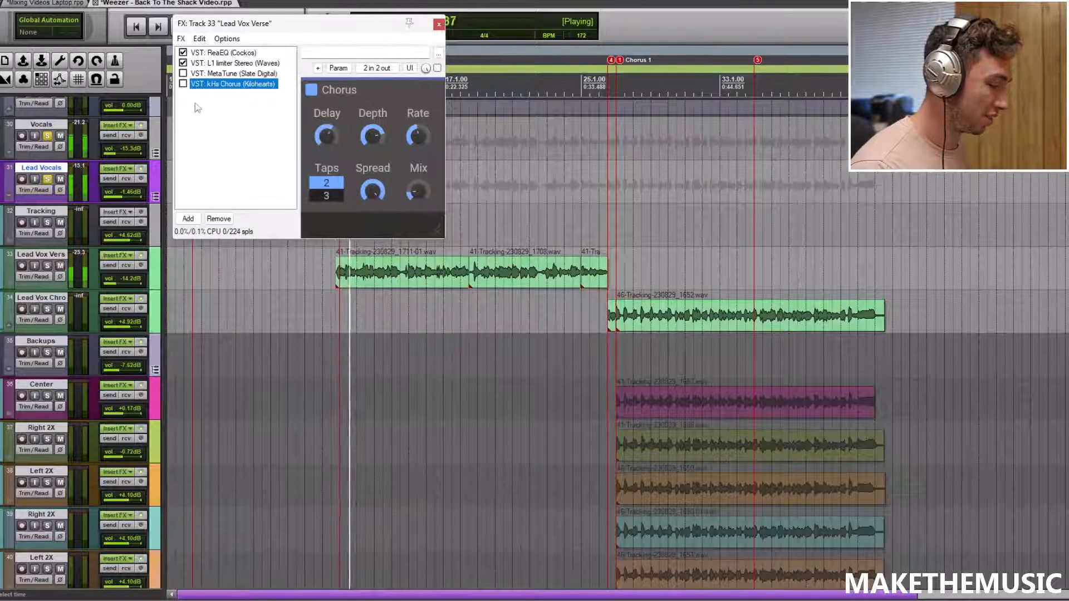
key(space)
click(182, 84)
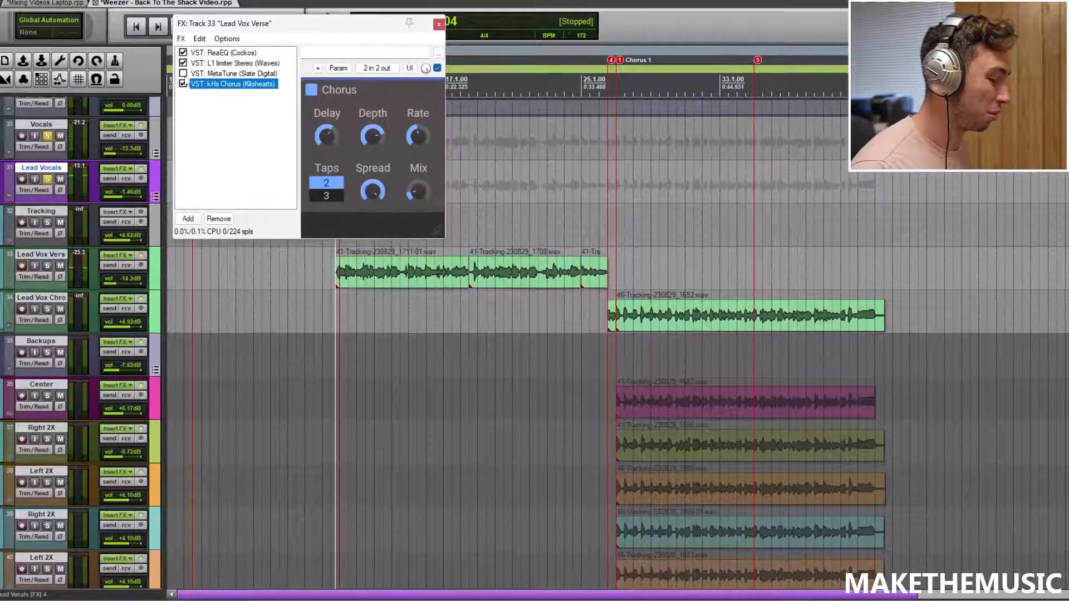
key(space)
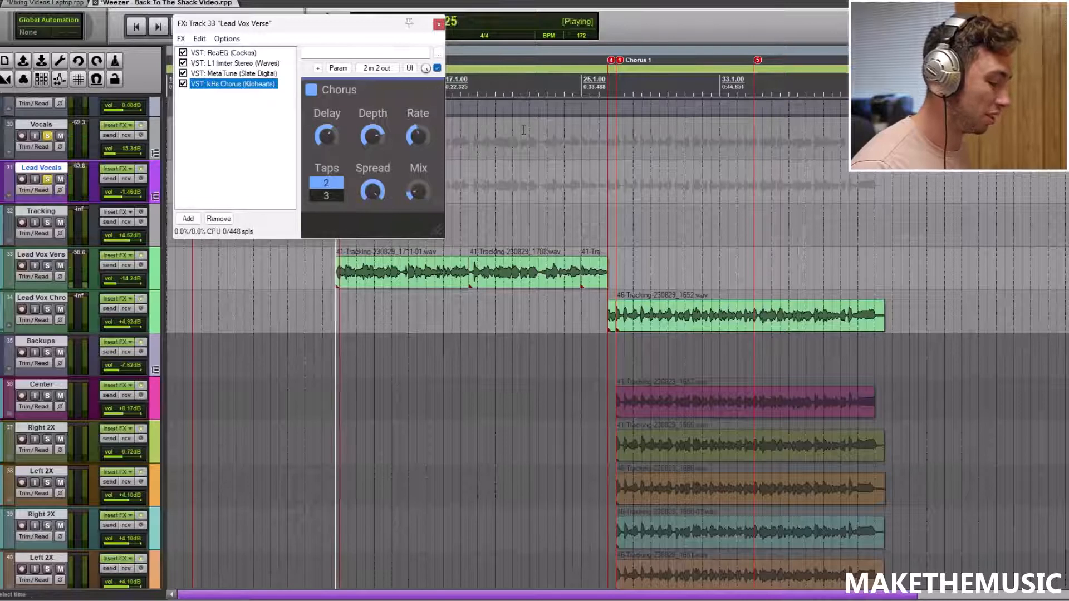
Close the Lead Vox Verse effects chain, unsolo the Lead Vocals and Vocals folders, and play the full mix from 18.1.00
click(438, 23)
click(462, 197)
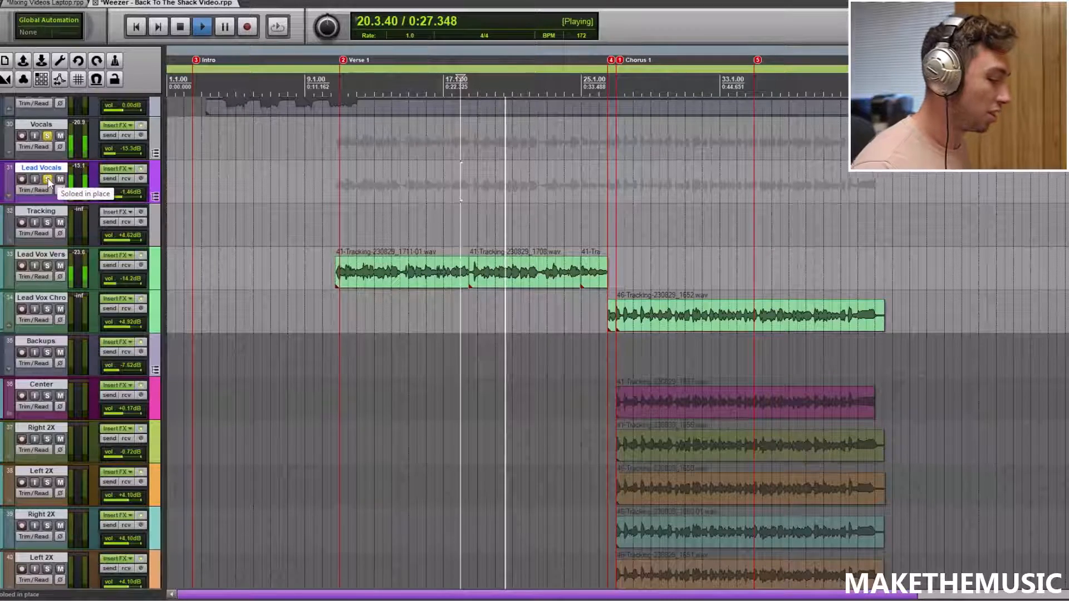
click(47, 178)
key(space)
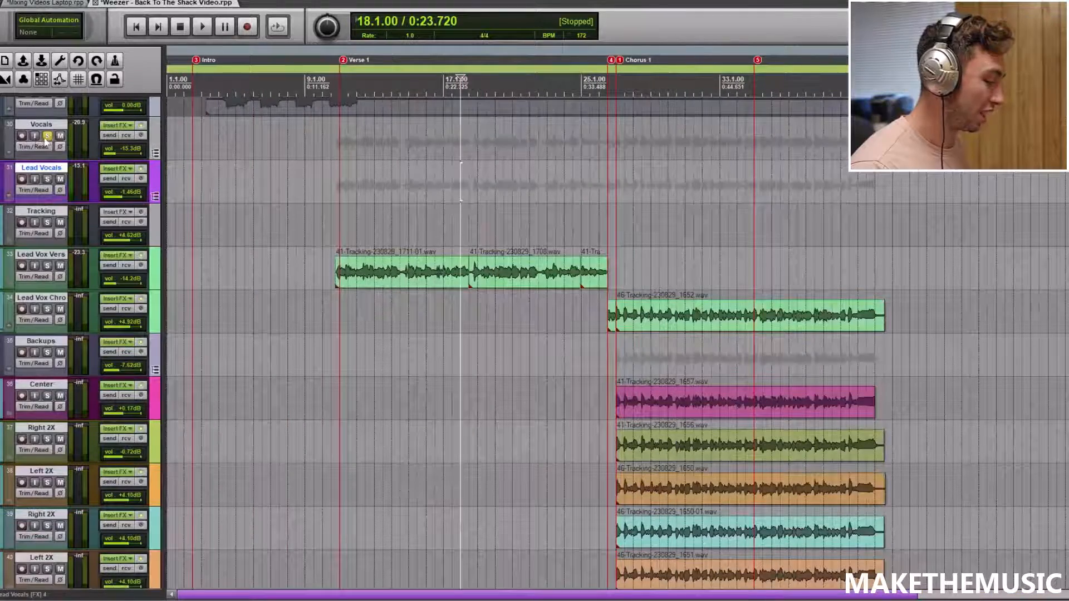
key(space)
scroll(375, 185, down, 2)
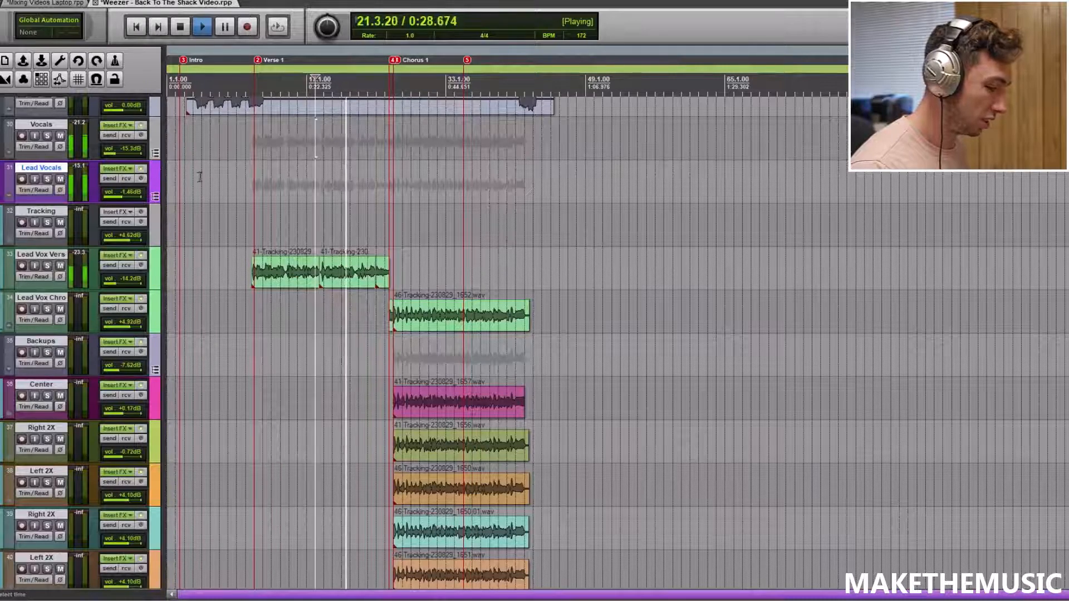
key(space)
Review Virtual Mix Rack, ReaEQ and CLA-76 on the Lead Vocals folder, playing from 22.1.00 to watch the compressor meter
click(121, 174)
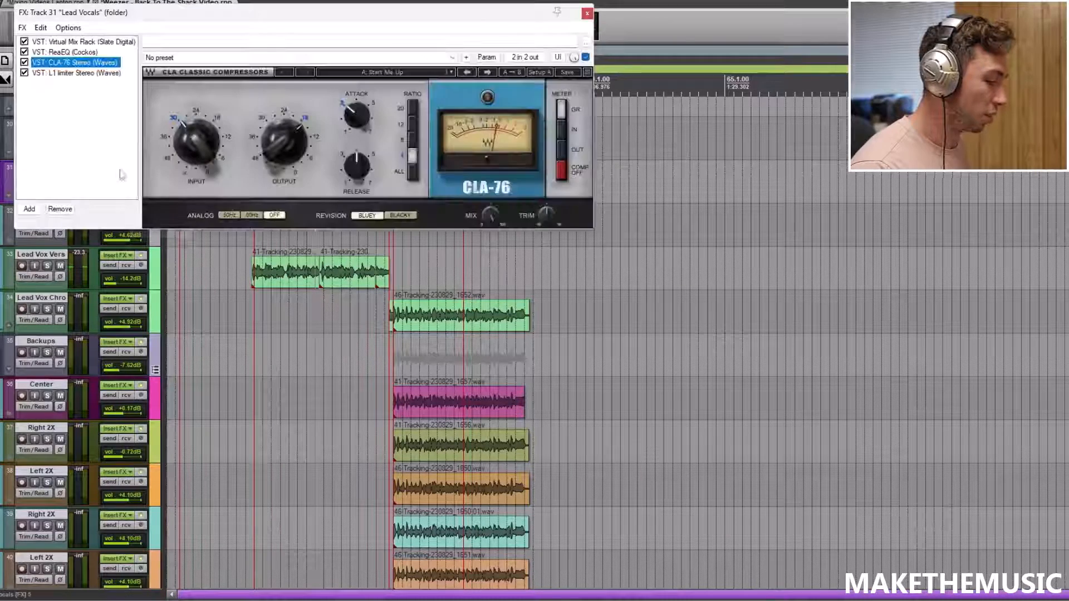
click(95, 42)
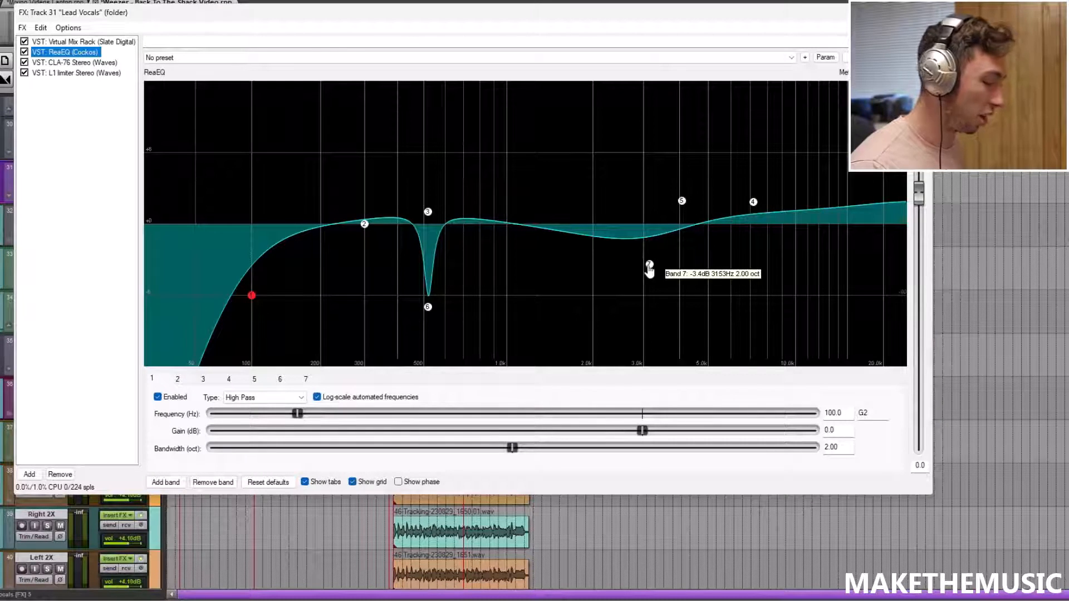
click(56, 64)
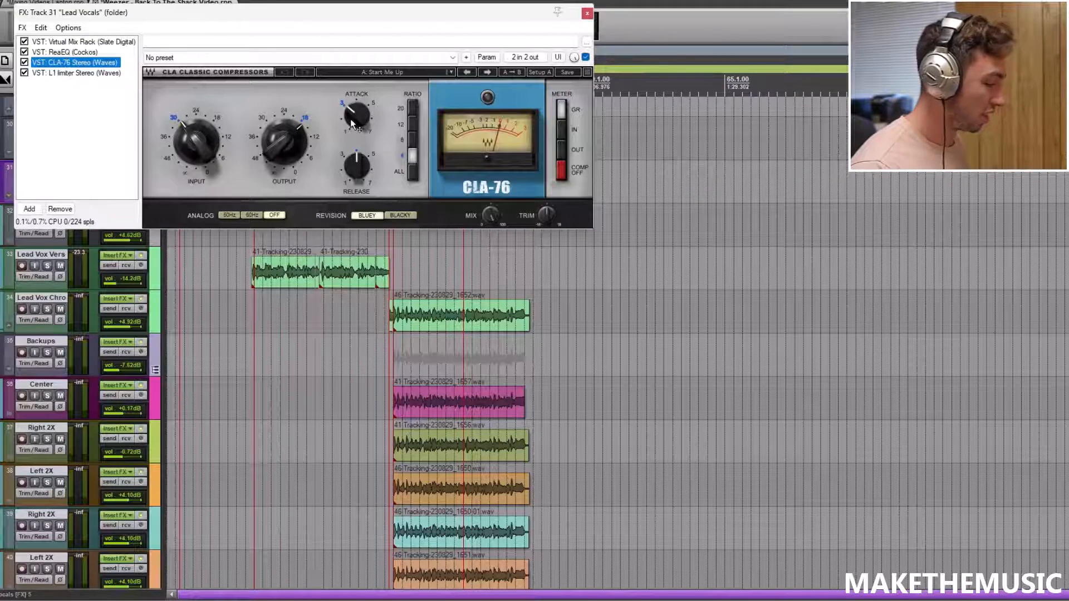
click(350, 246)
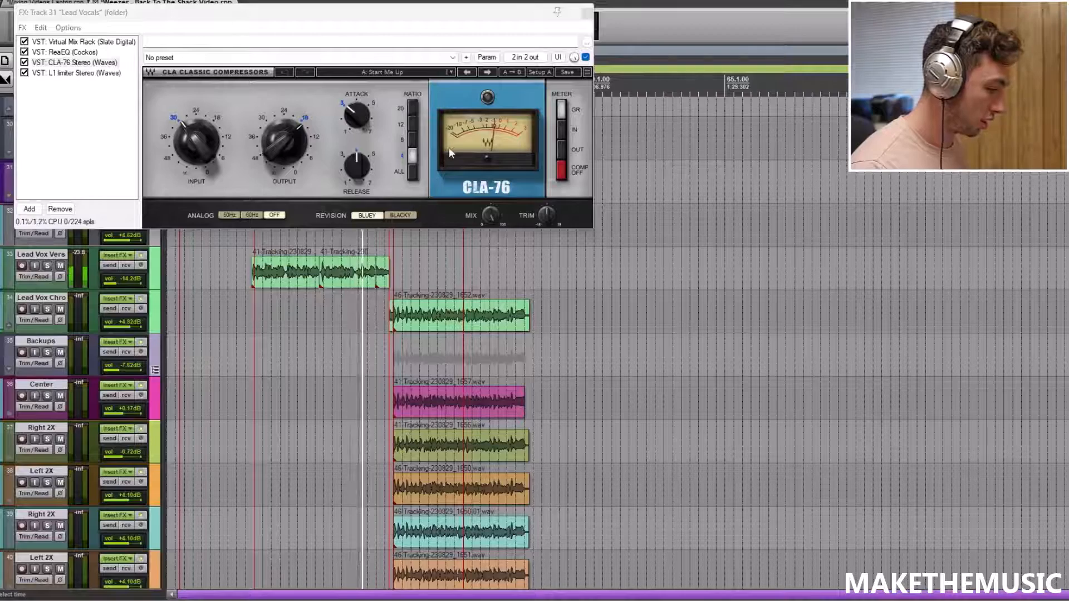
Examine the L1 limiter on the Lead Vocals folder during playback from 22.1.00, and close the effects chain
click(66, 75)
scroll(322, 301, up, 2)
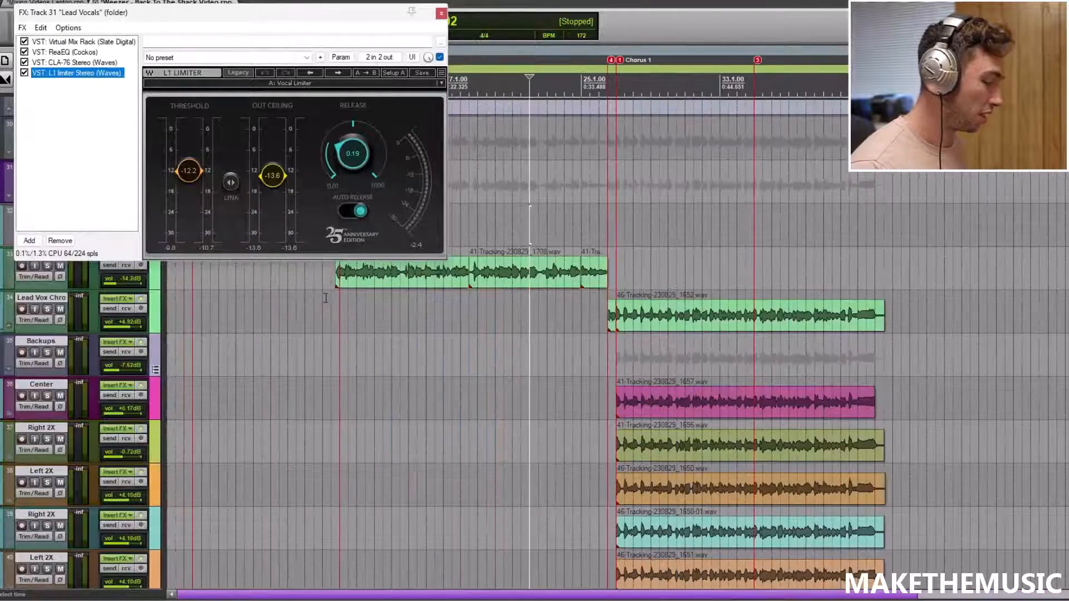
scroll(326, 298, down, 2)
key(space)
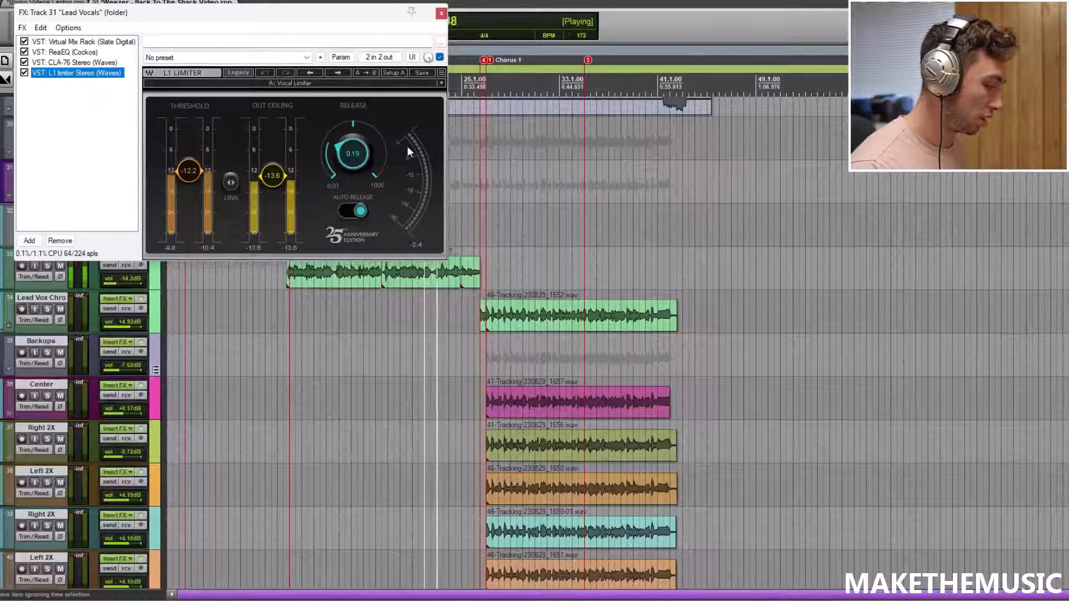
key(space)
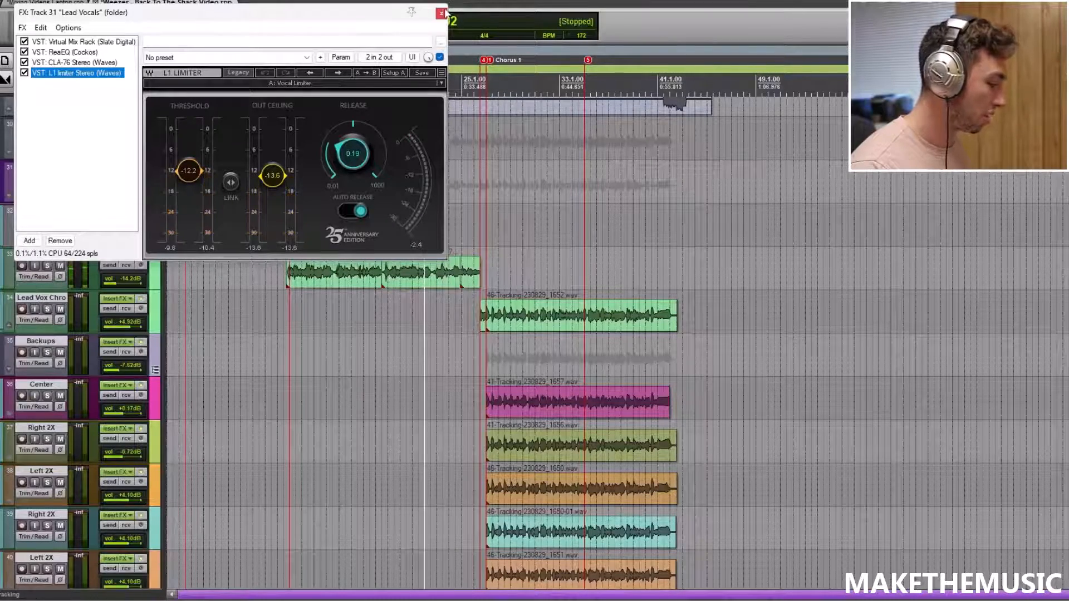
click(441, 13)
Open the Lead Vox Chrous effects chain and review its MetaTune and CLA Epic delay and reverb settings
scroll(549, 195, up, 7)
scroll(473, 201, down, 4)
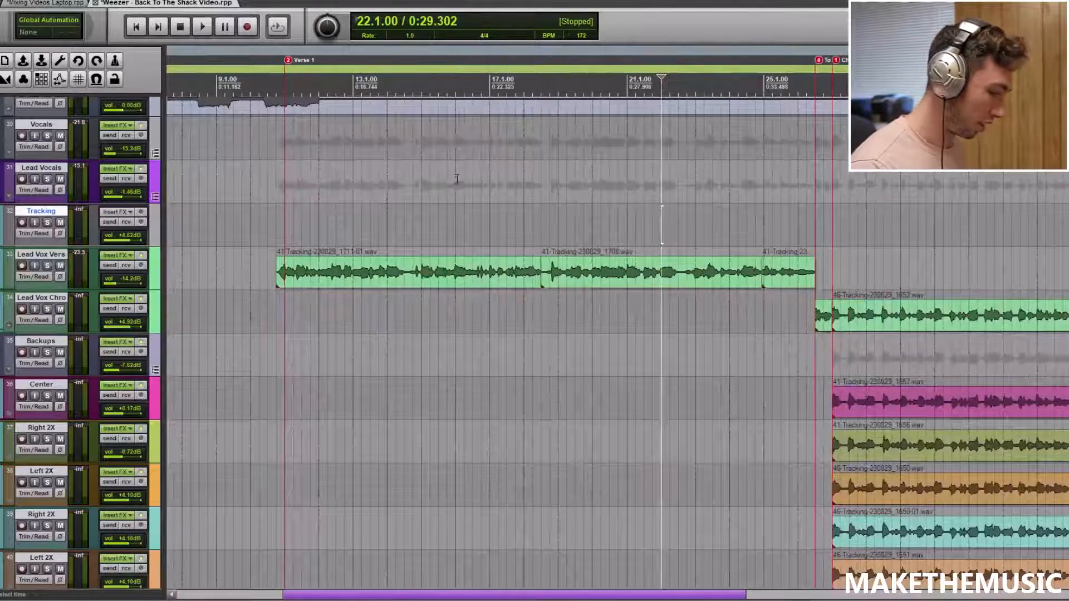
mouse_move(131, 289)
mouse_down()
mouse_move(132, 379)
mouse_move(128, 279)
mouse_move(126, 287)
mouse_up()
scroll(327, 201, down, 5)
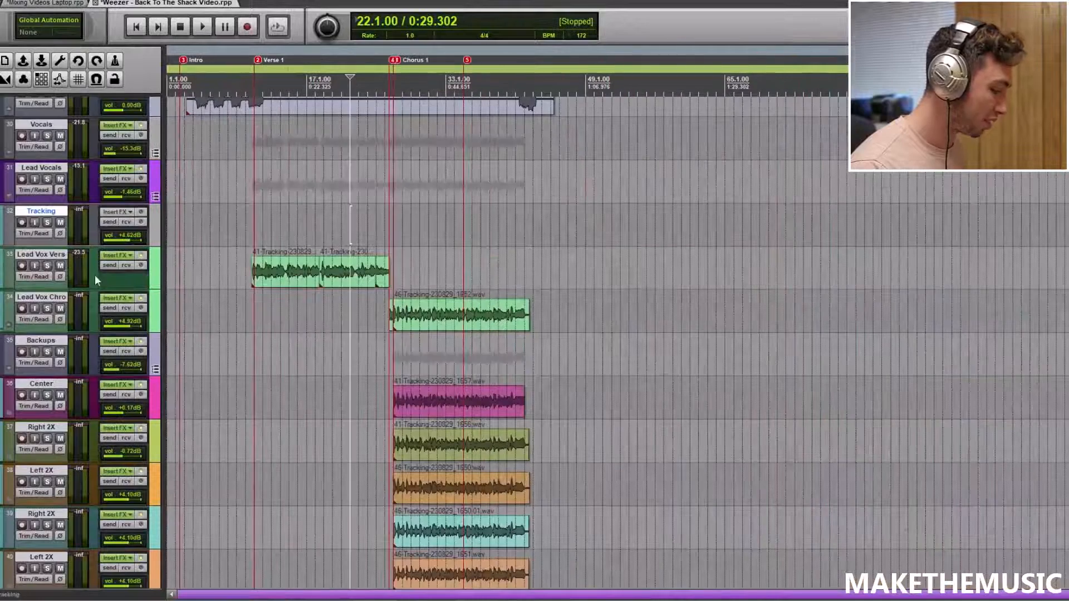
click(113, 298)
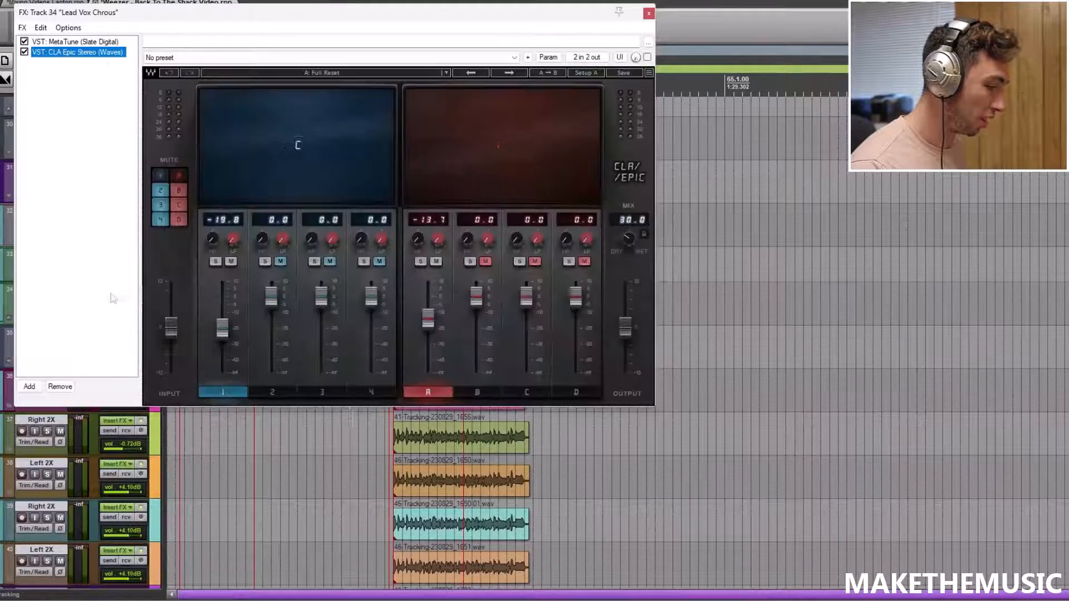
click(90, 43)
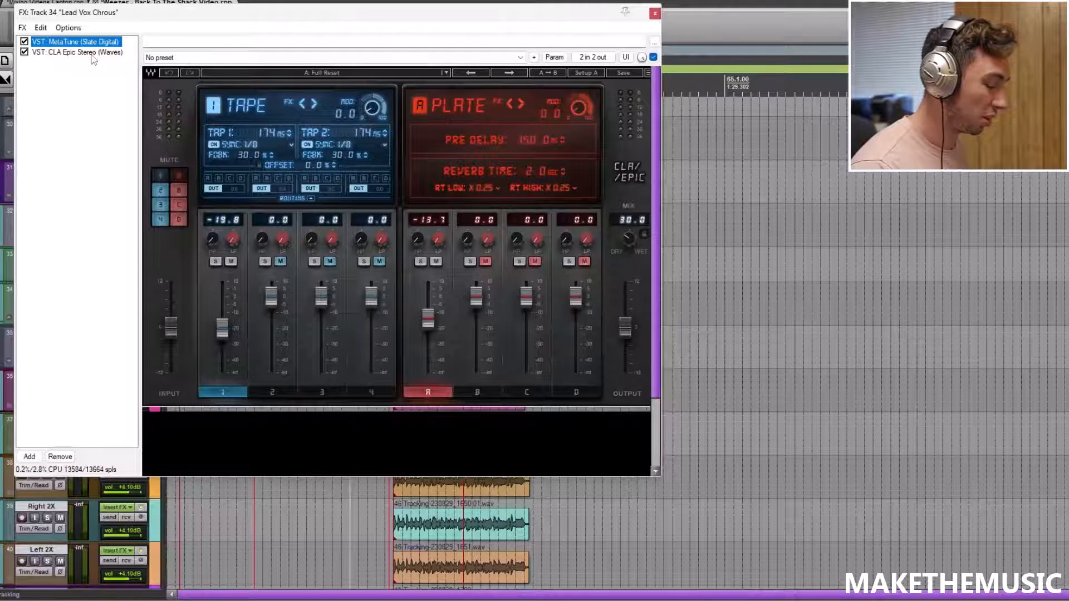
click(89, 52)
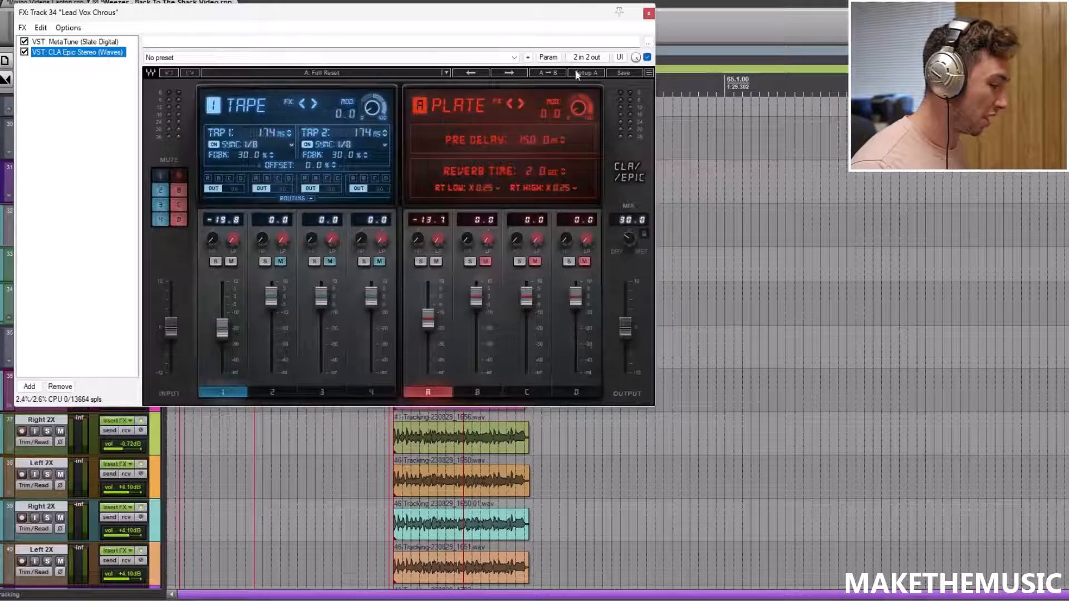
Solo the Lead Vox Chrous track, play the chorus from 27.1.00 while watching the CLA Epic levels, and unsolo it
drag(377, 7, 516, 112)
click(49, 301)
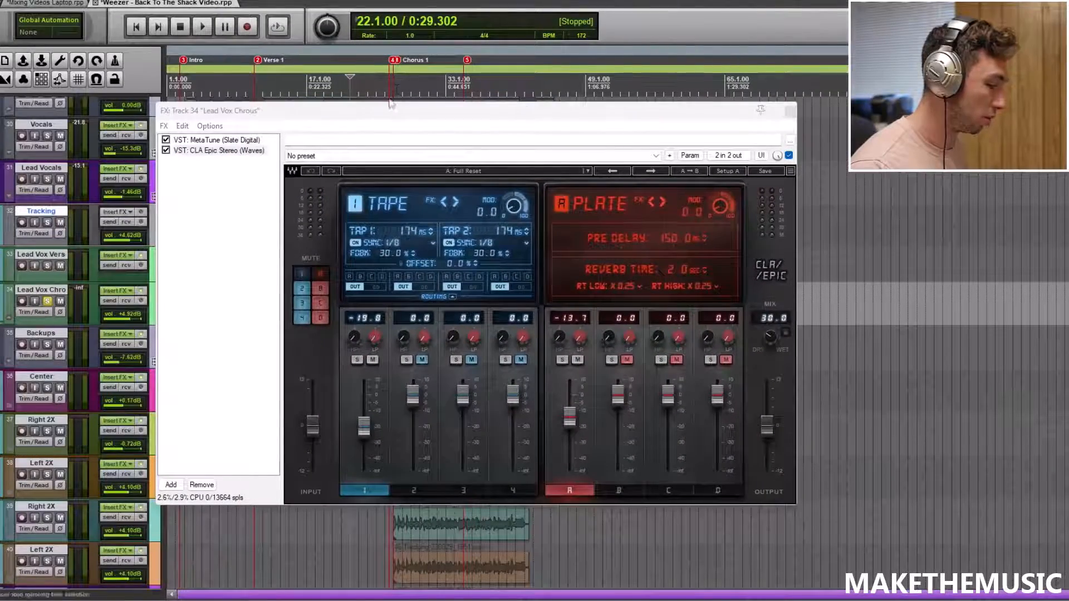
key(space)
drag(413, 113, 407, 61)
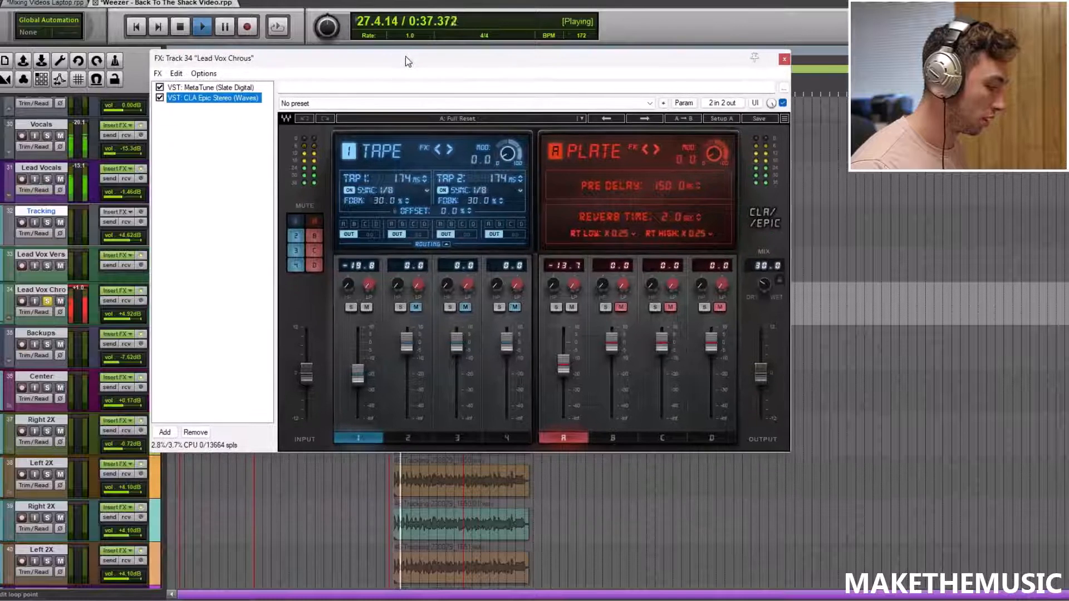
key(space)
click(50, 304)
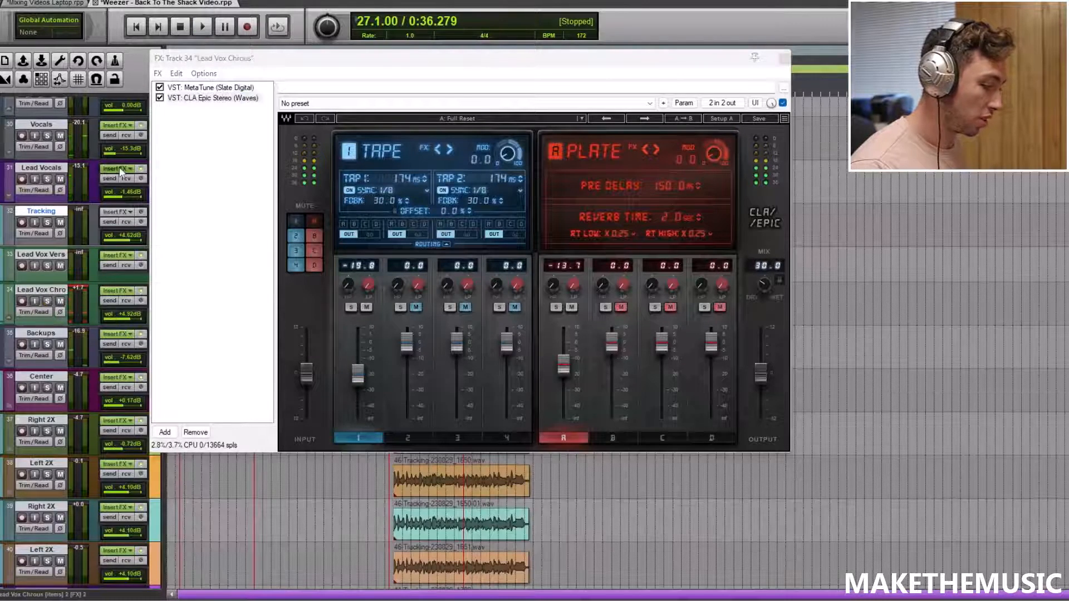
Open the Vocals folder's effects chain and review its ReaEQ curve and ReaXcomp settings
click(121, 170)
click(440, 13)
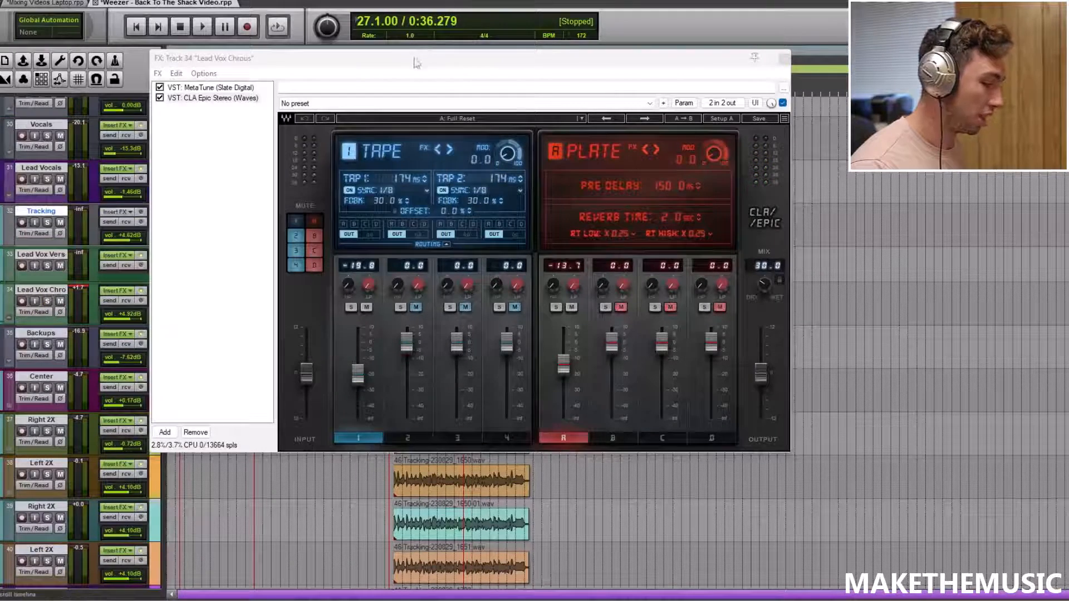
click(115, 125)
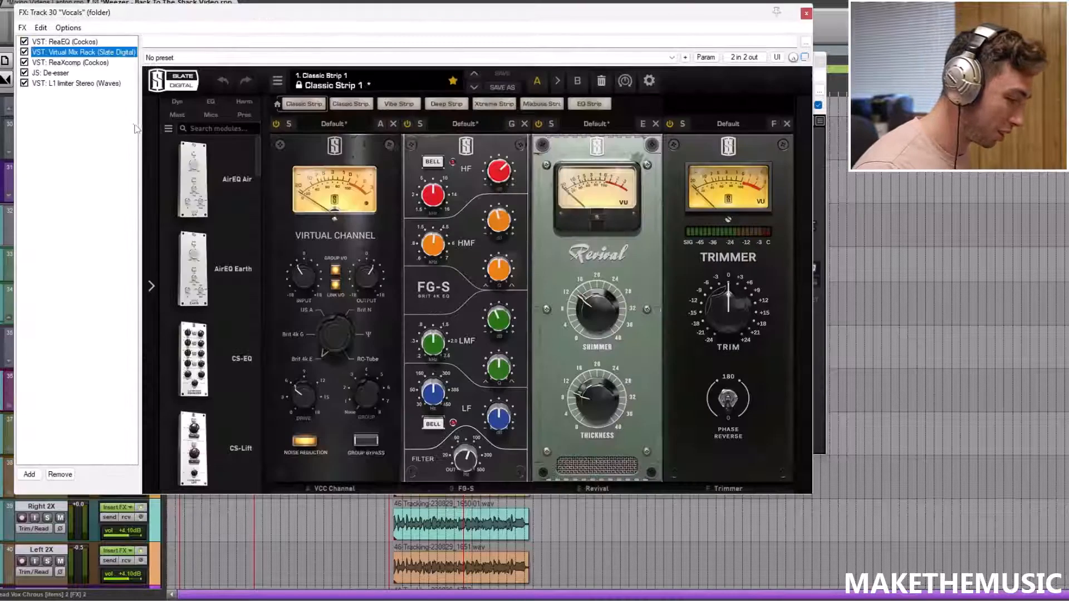
click(70, 45)
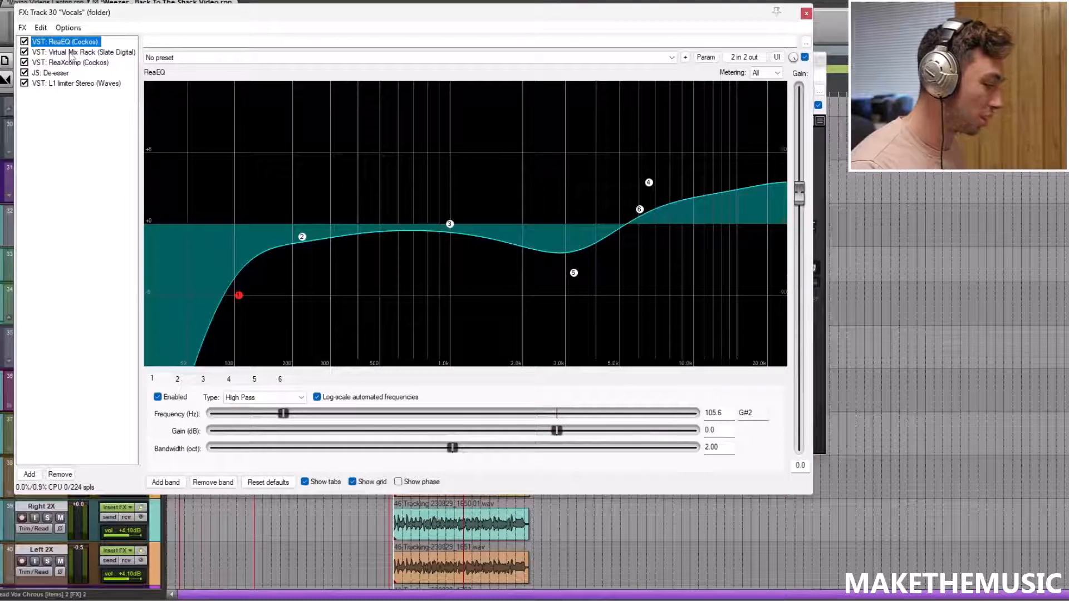
click(66, 62)
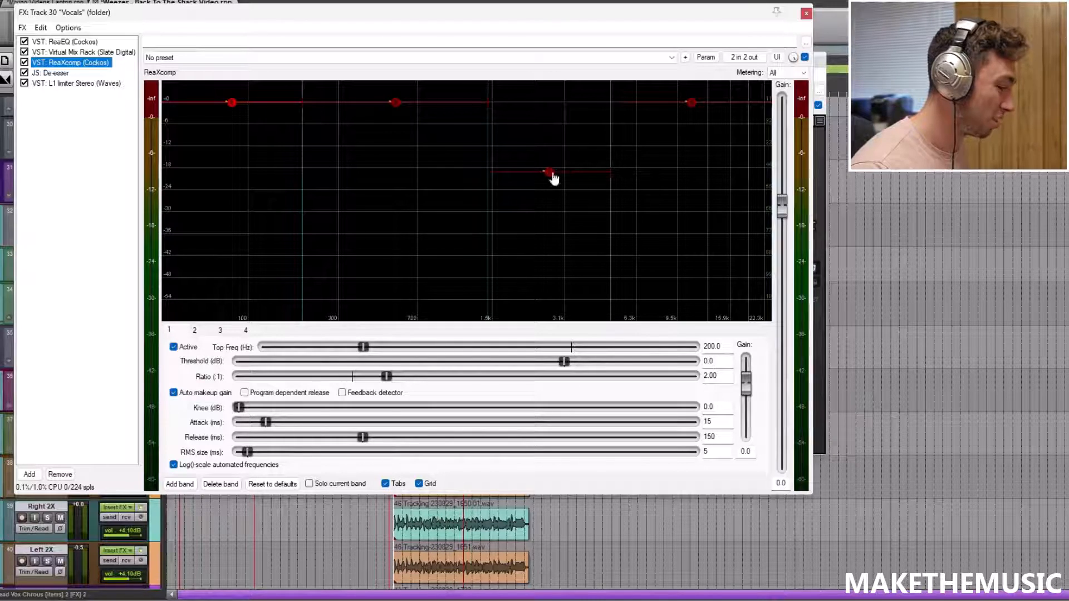
Play the soloed Vocals folder while examining ReaXcomp's third band, comparing the sound with the compressor bypassed and enabled
key(space)
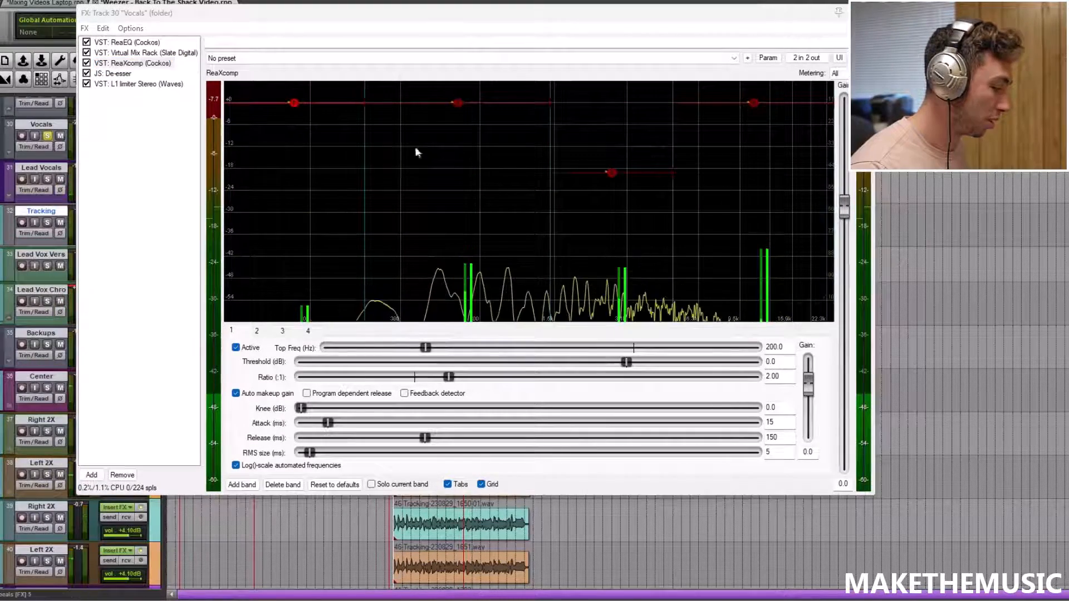
click(612, 173)
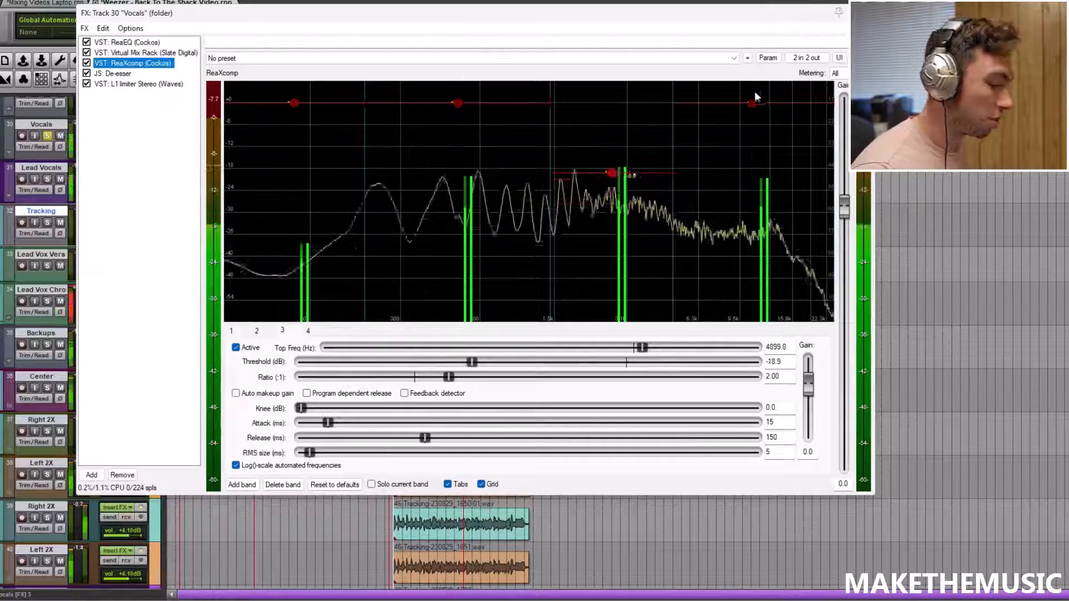
key(space)
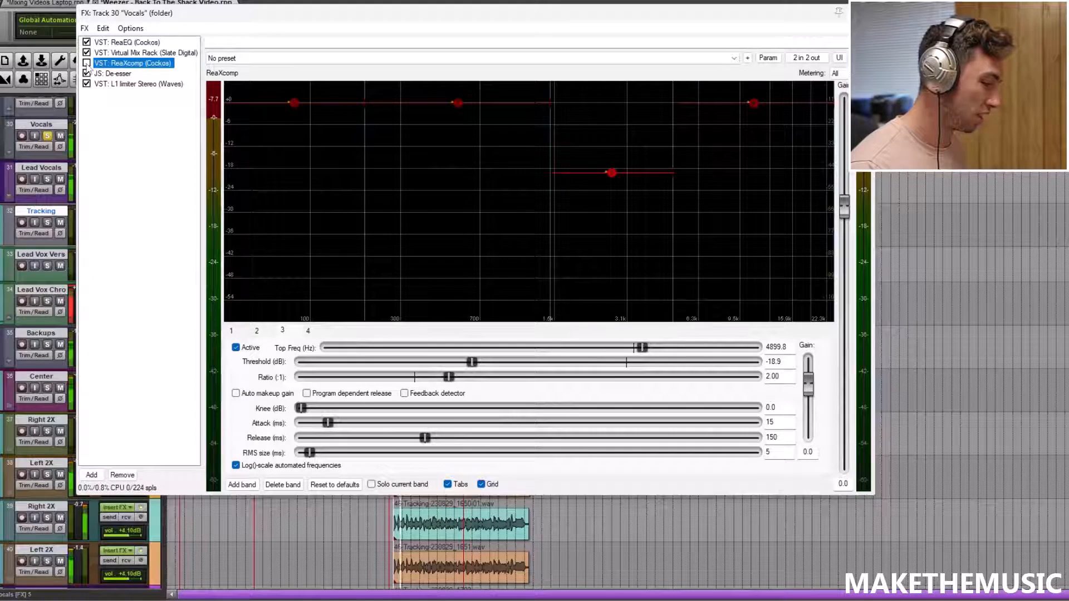
click(86, 63)
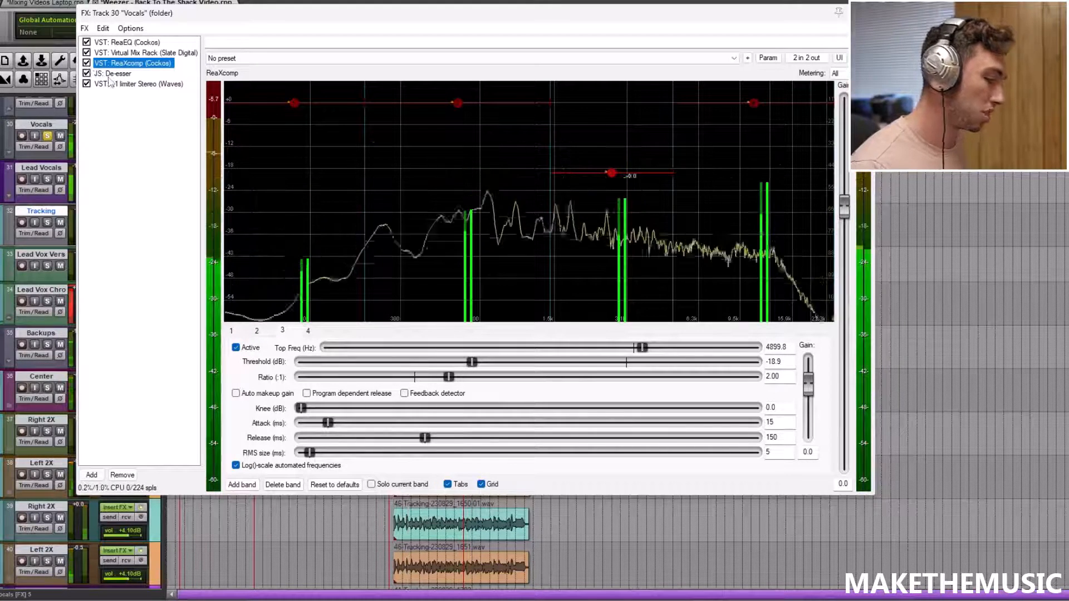
key(space)
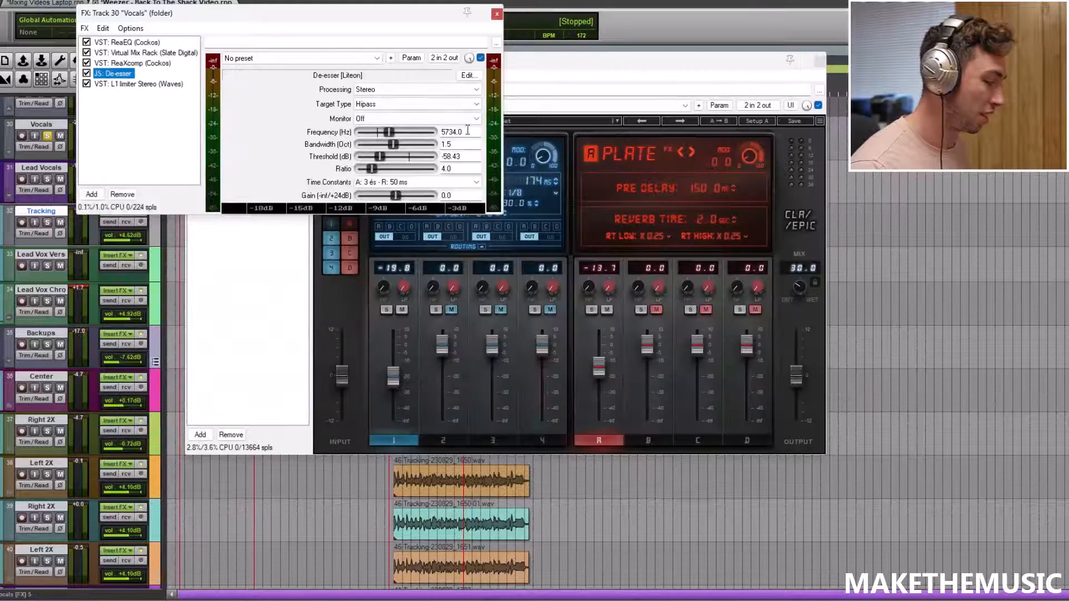
Review the L1 limiter on the Vocals folder during playback from 27.1.00, and close the open effects chains
click(141, 85)
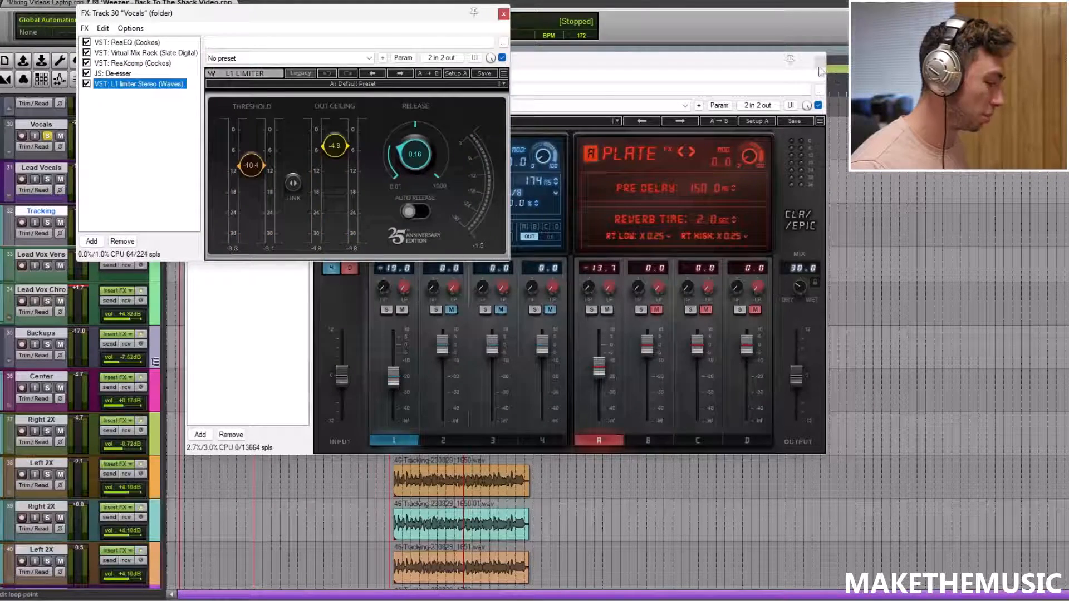
click(818, 60)
key(space)
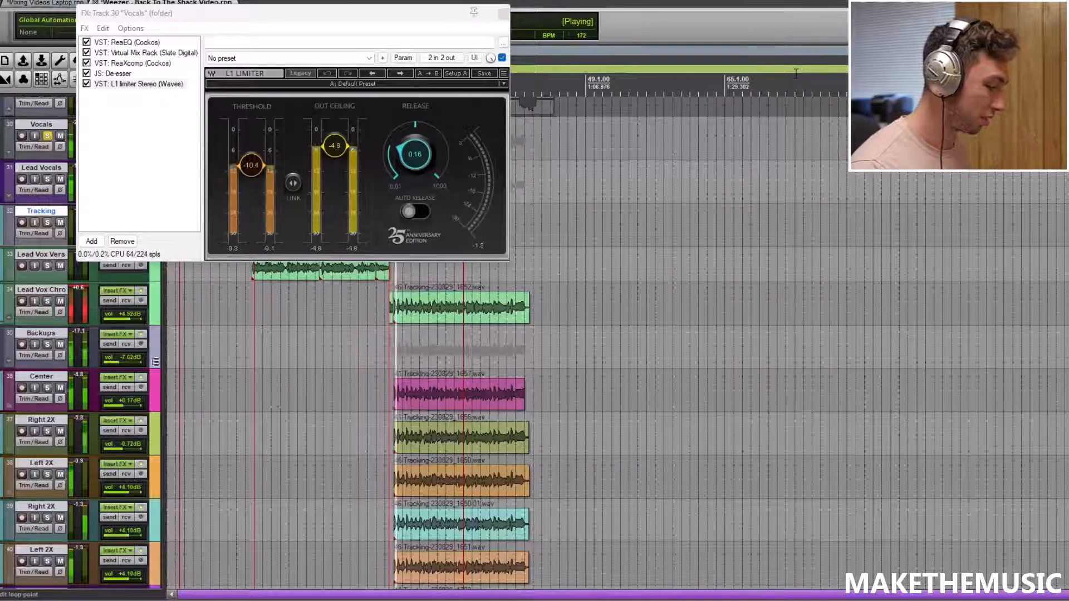
key(space)
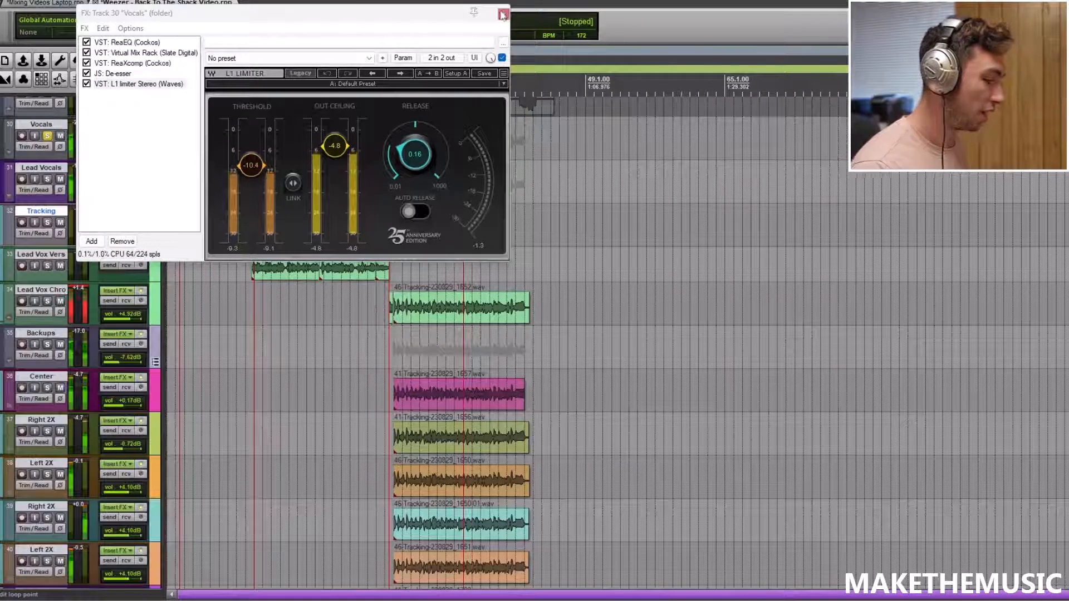
click(503, 14)
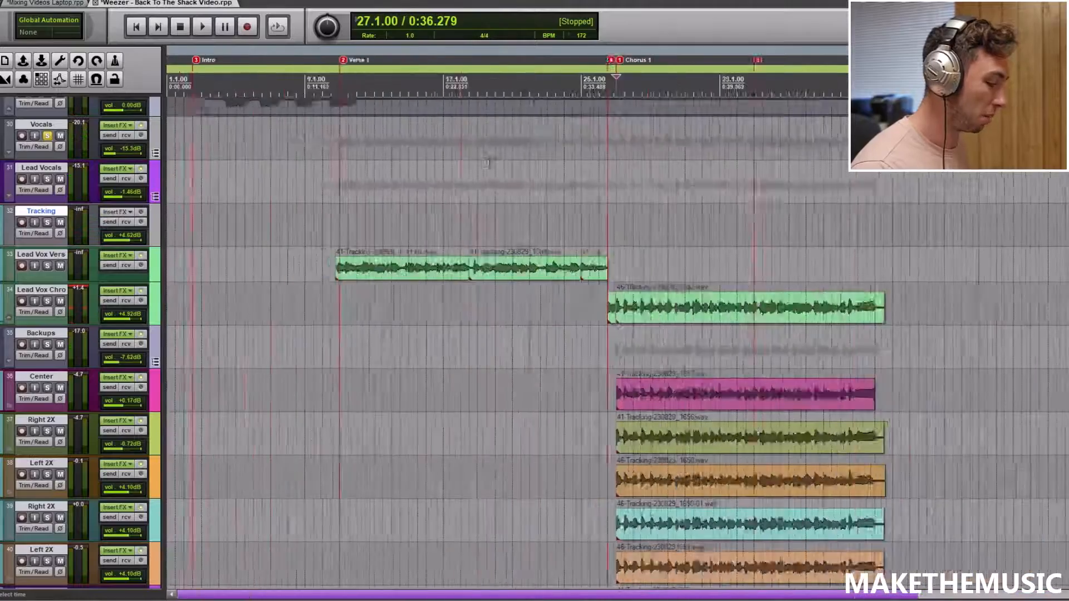
Look over the backing vocal tracks and solo the Backups folder
scroll(501, 334, down, 5)
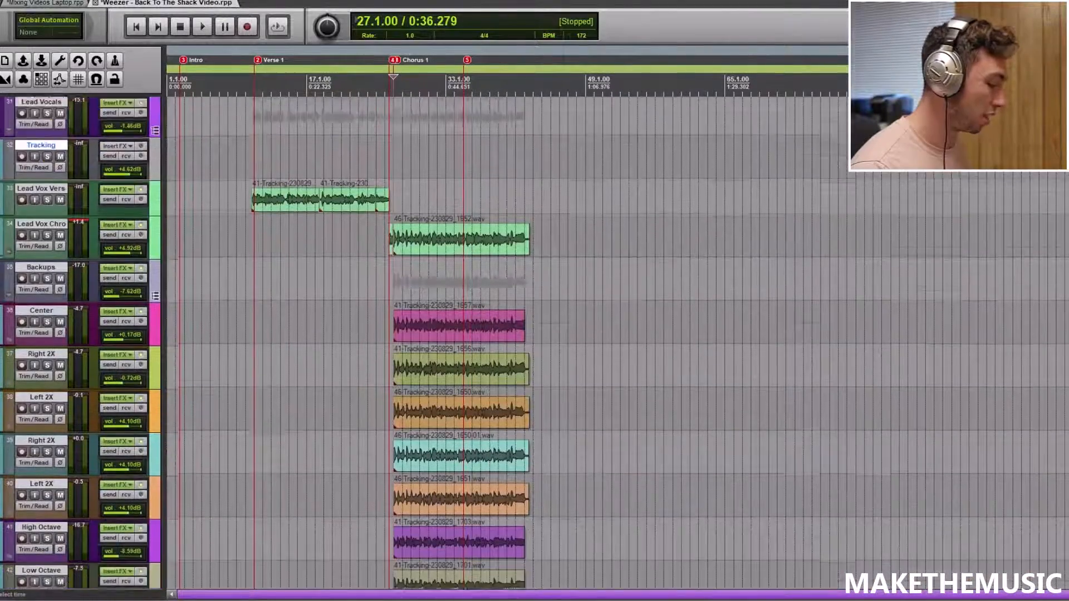
scroll(501, 334, up, 3)
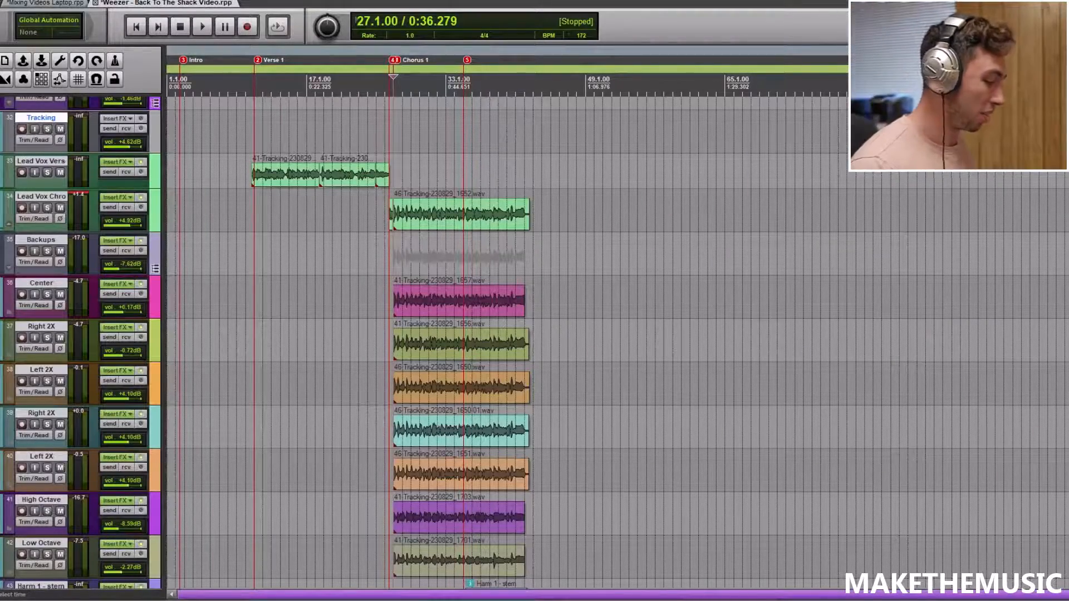
scroll(465, 432, up, 4)
scroll(465, 432, down, 4)
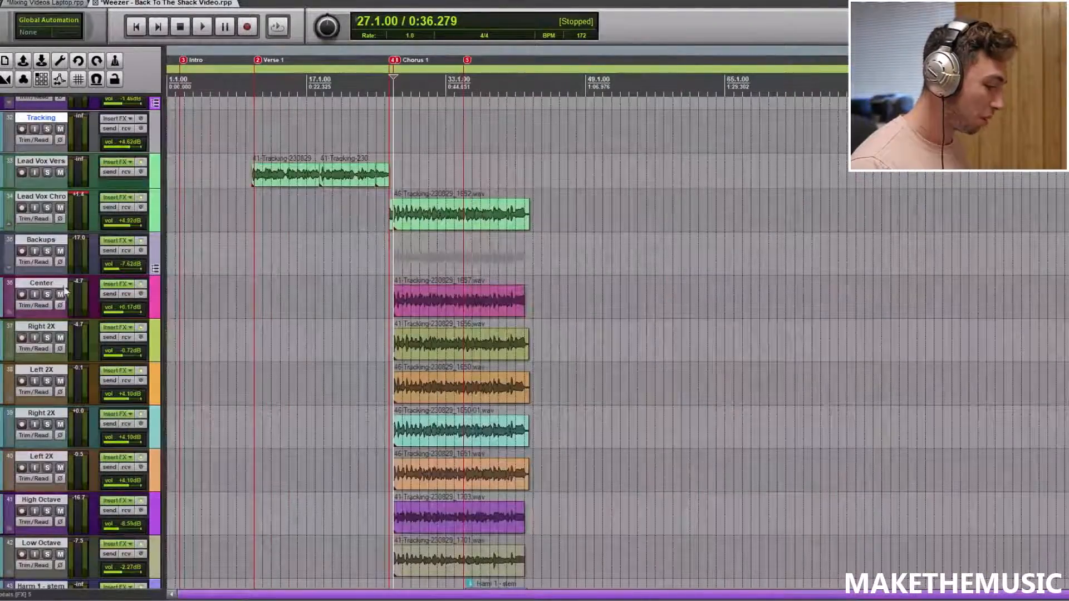
click(48, 251)
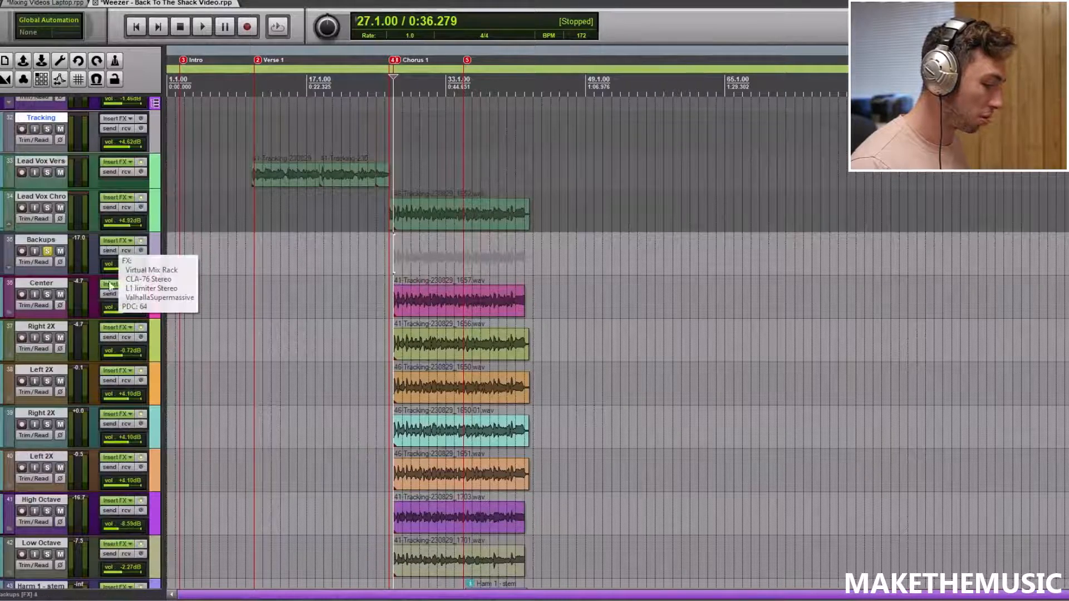
Review the Backups folder's effects chain with Virtual Mix Rack and ValhallaSupermassive, close it, and play the backups from 27.1.00
click(120, 240)
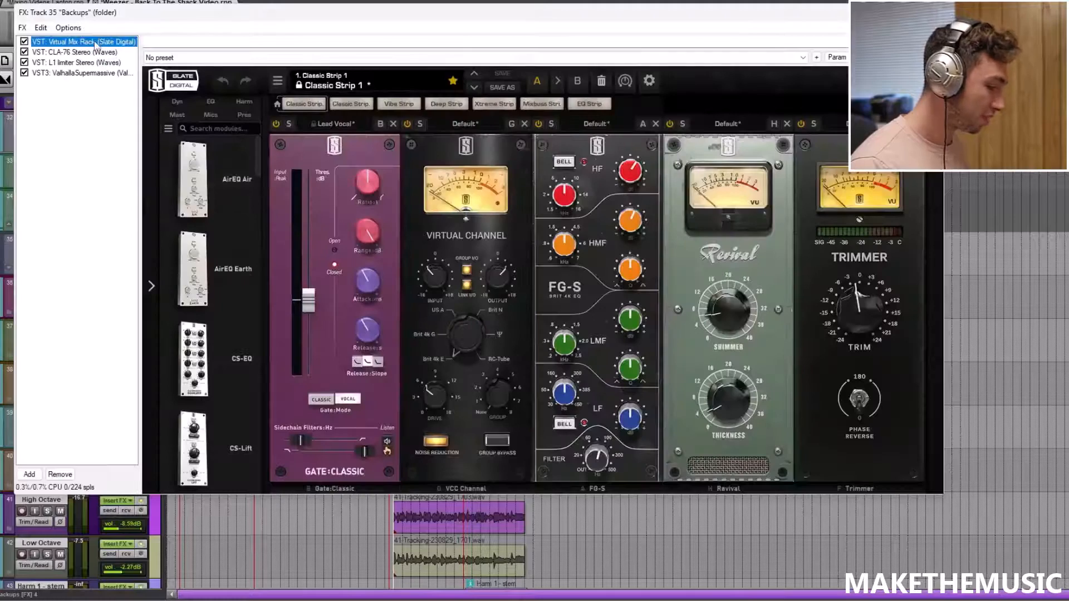
click(78, 73)
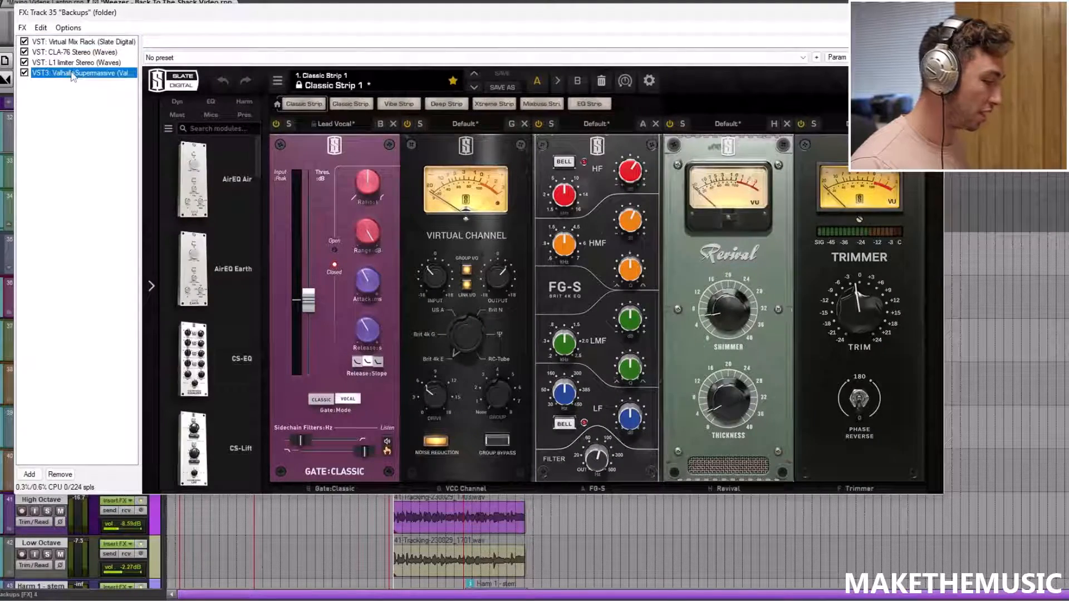
click(636, 13)
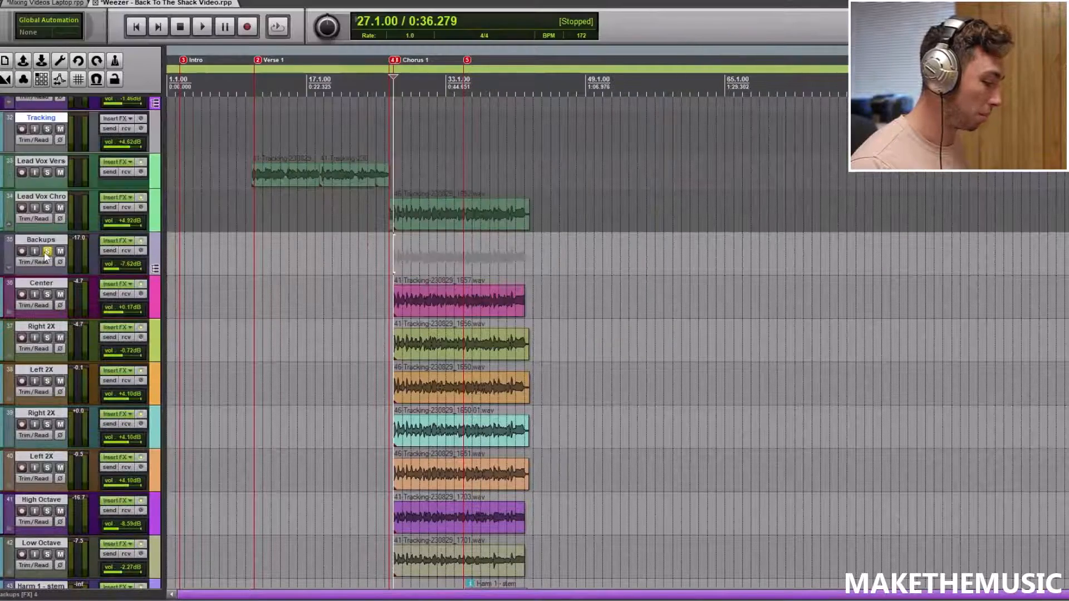
key(space)
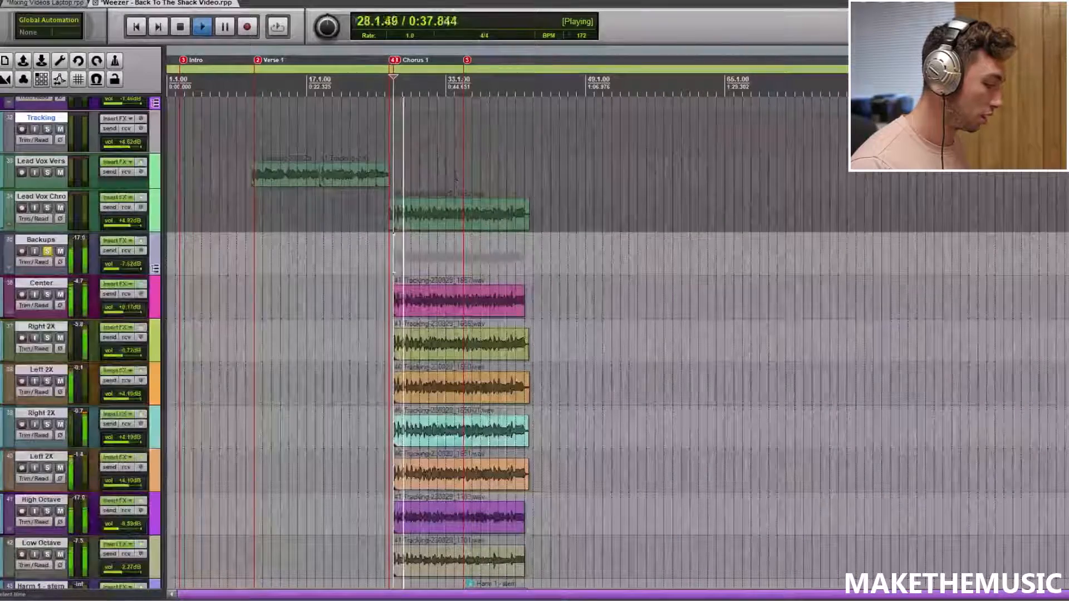
key(space)
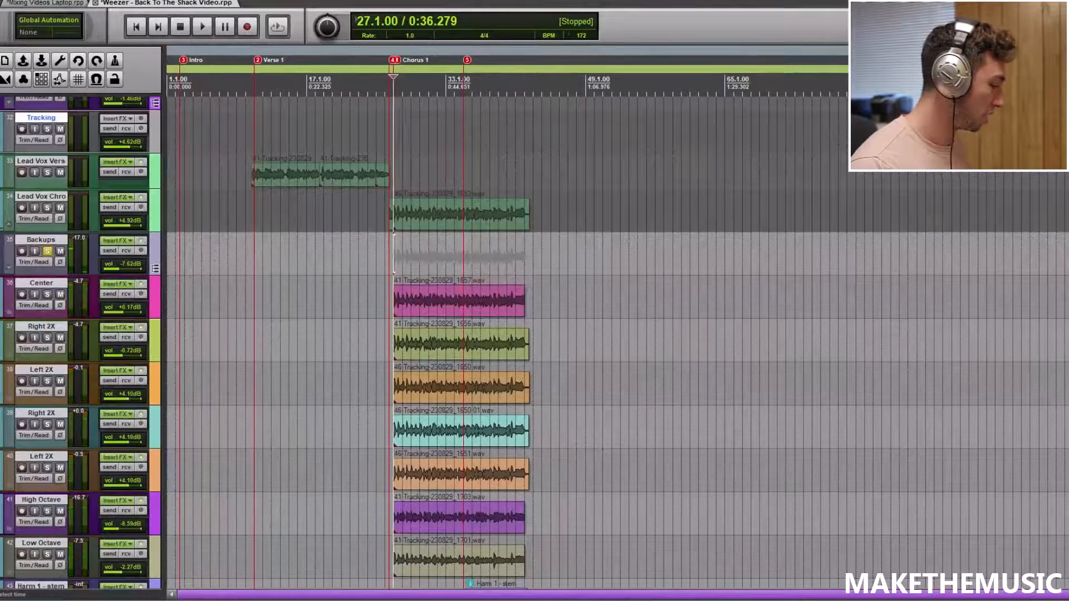
Solo the High Octave and Low Octave tracks, play them from 27.1.00, and unsolo both
scroll(211, 356, down, 3)
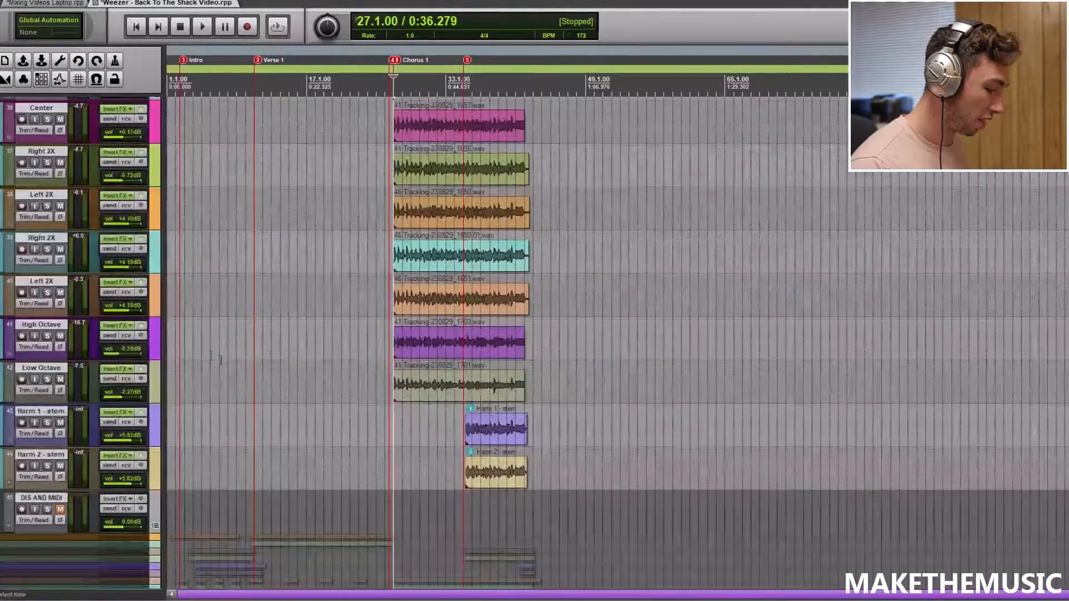
click(48, 335)
click(48, 379)
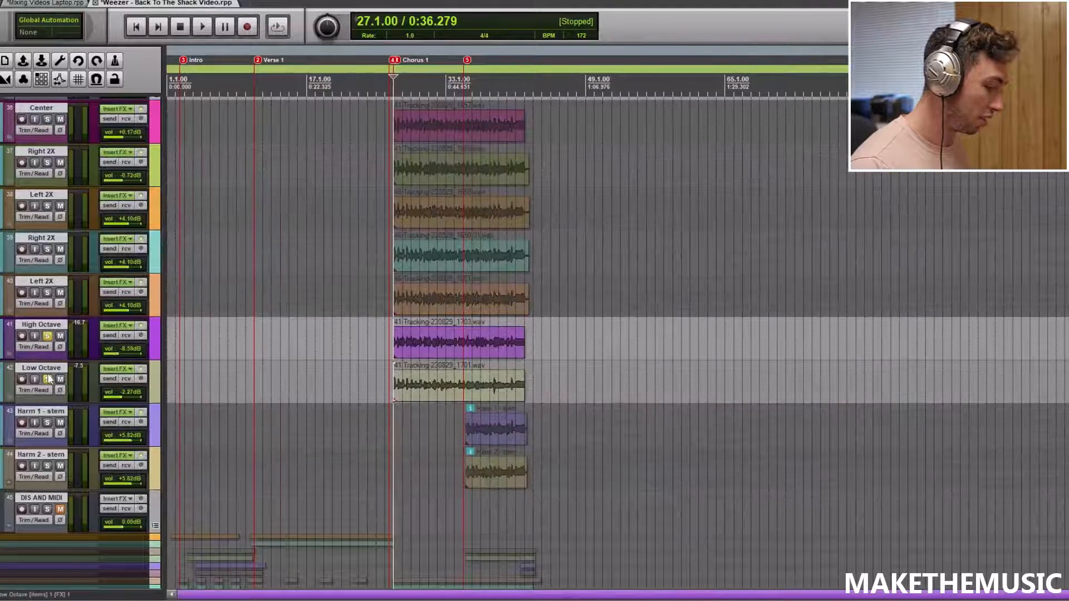
key(space)
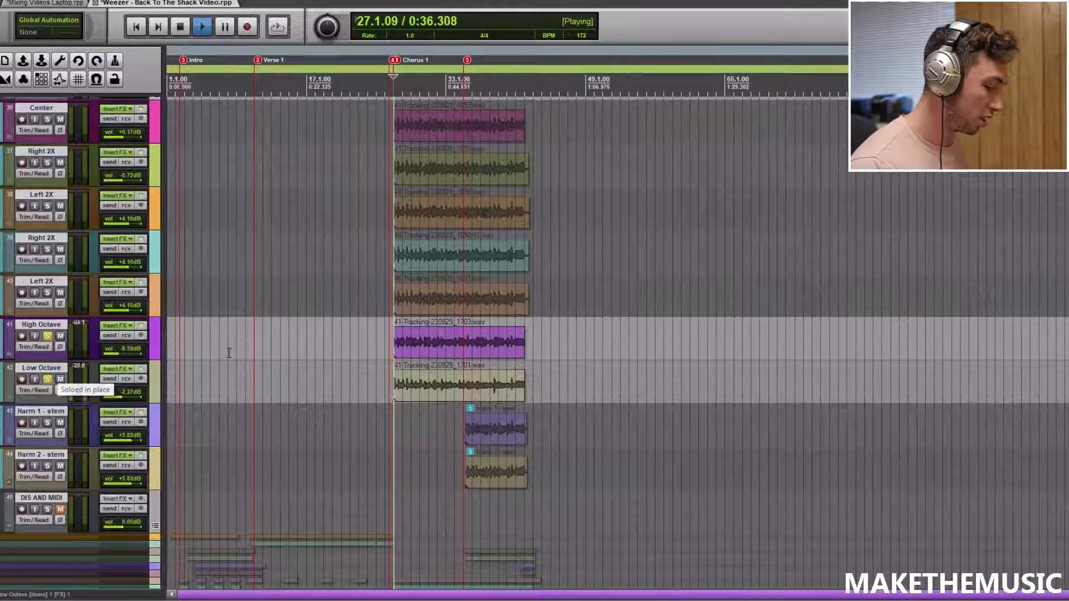
key(space)
click(48, 379)
click(47, 336)
Solo the Harm 1 and Harm 2 stem tracks, play the harmonies from 35.1.00, and unsolo both
click(465, 497)
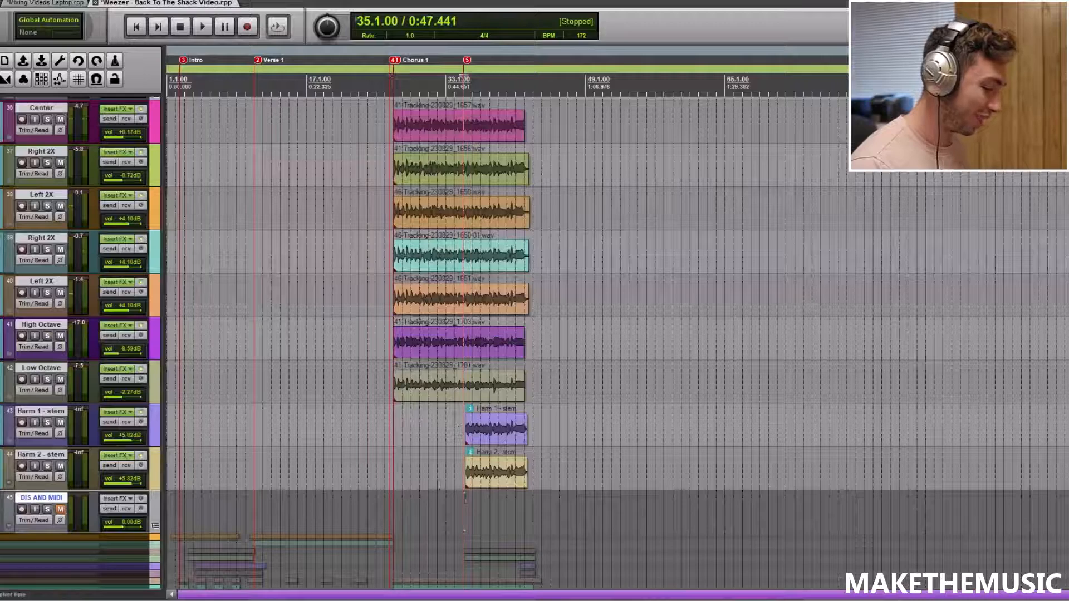
click(47, 466)
click(47, 422)
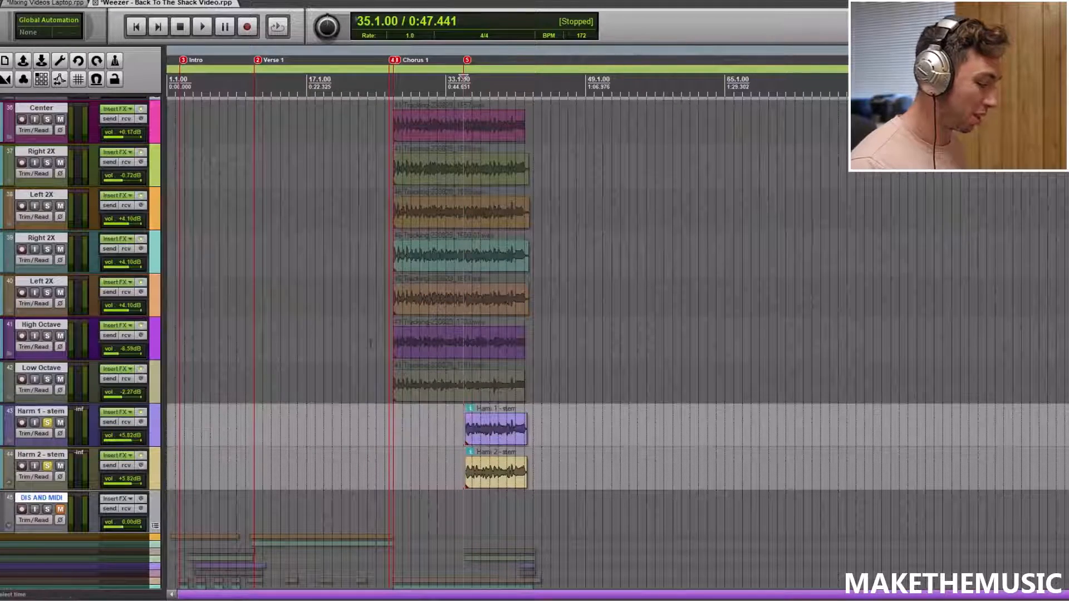
key(space)
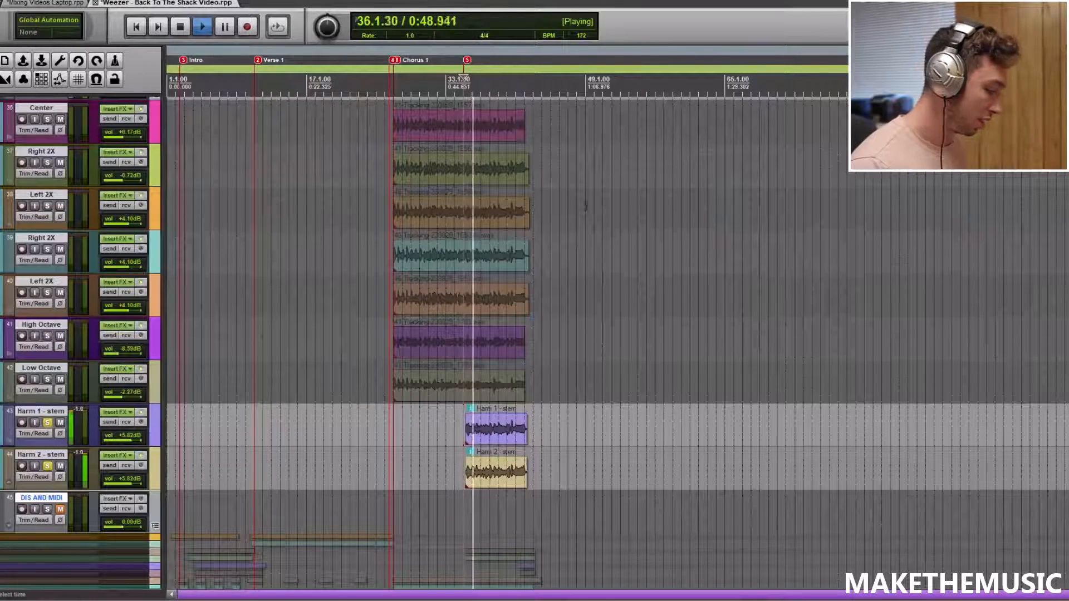
scroll(377, 345, up, 3)
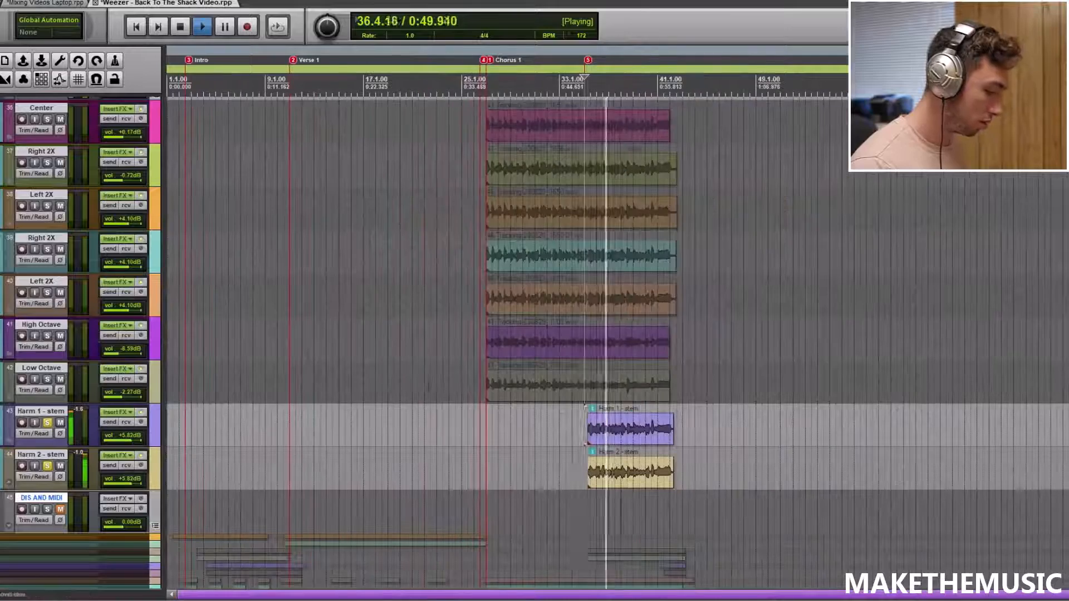
key(space)
click(48, 466)
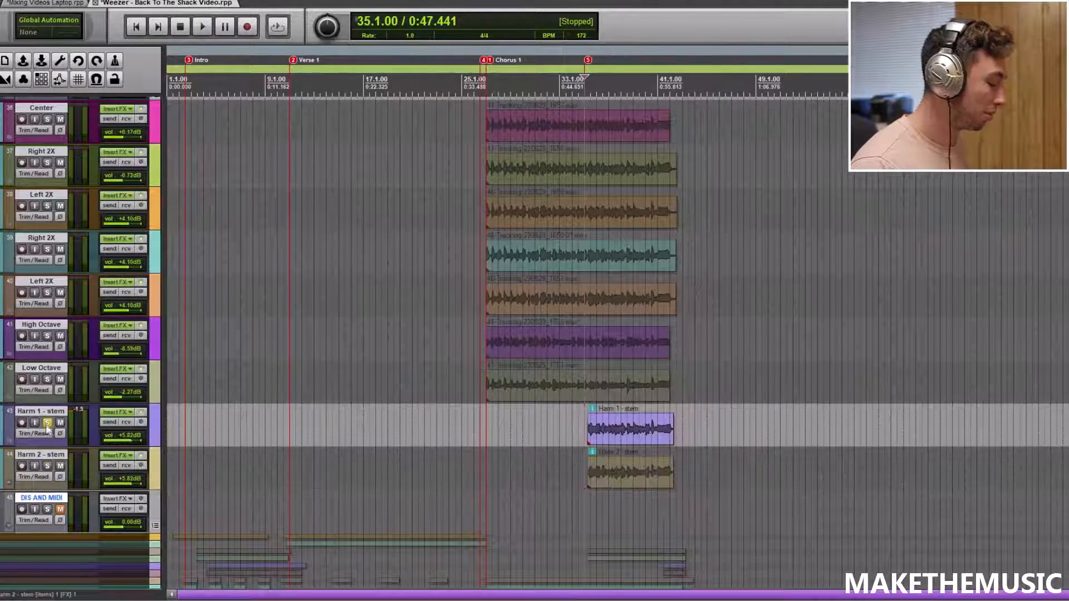
click(47, 424)
Play the soloed Backups folder from 35.1.00, stop playback, and unsolo the folder
scroll(312, 334, down, 3)
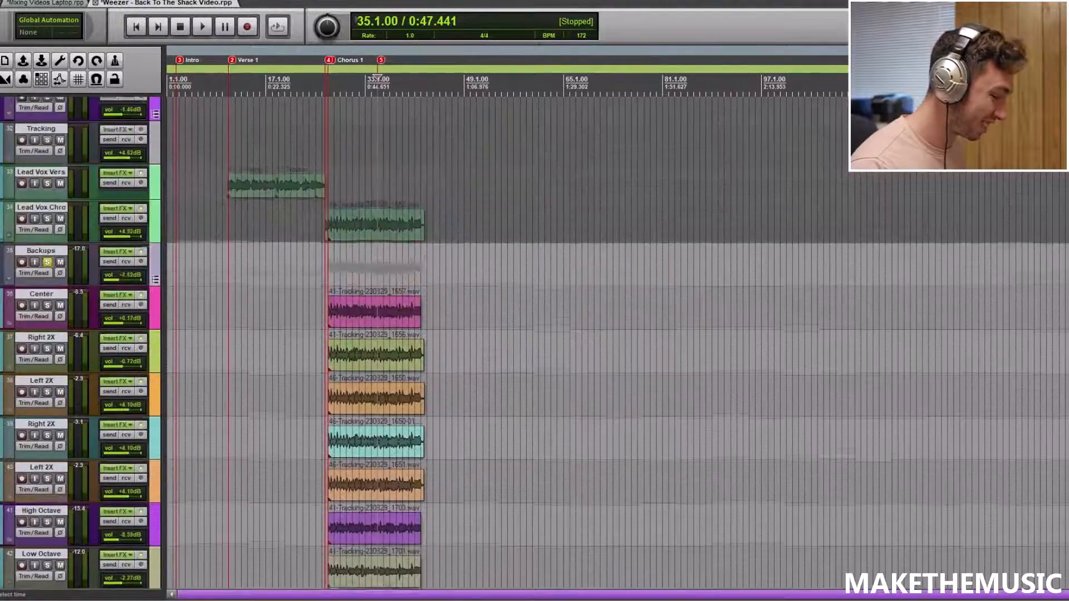
key(space)
scroll(468, 228, up, 2)
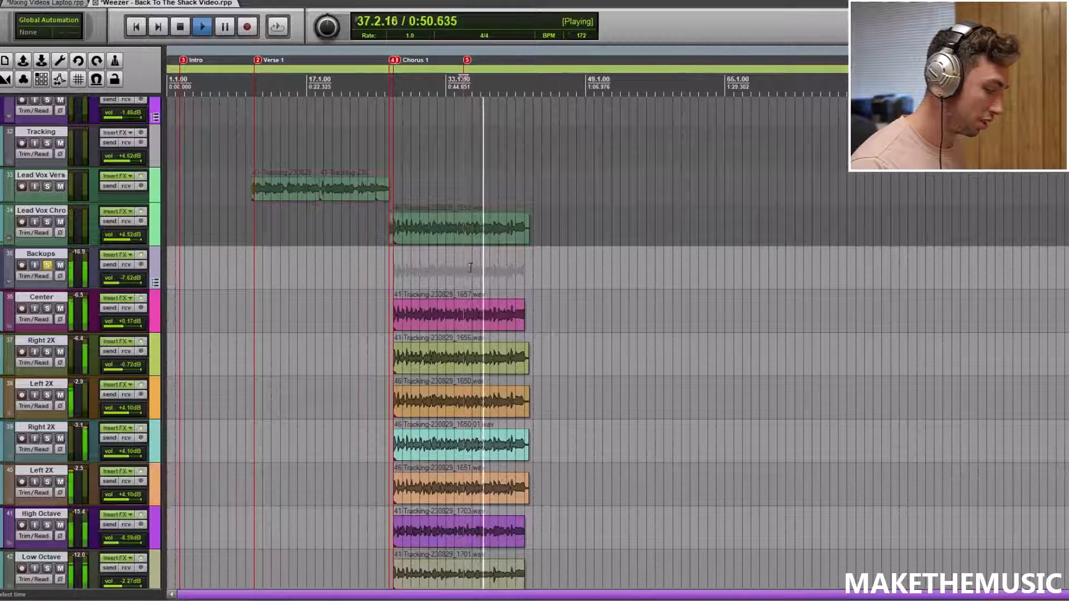
key(space)
click(48, 265)
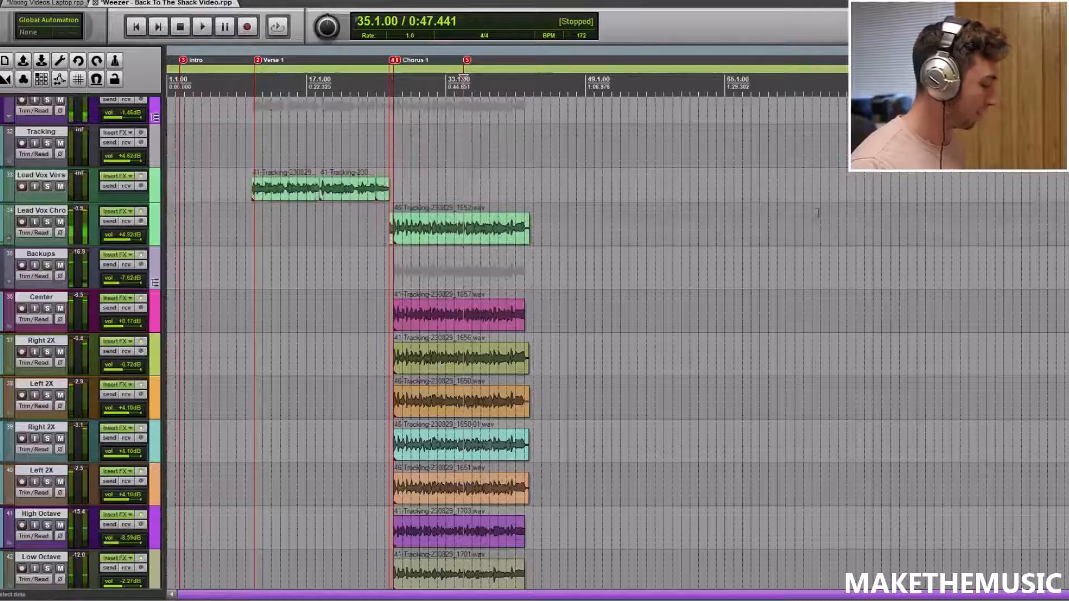
Play the soloed Vocals folder from 35.1.00, replay its chorus ending from 39.1.00, and stop playback
scroll(318, 240, up, 3)
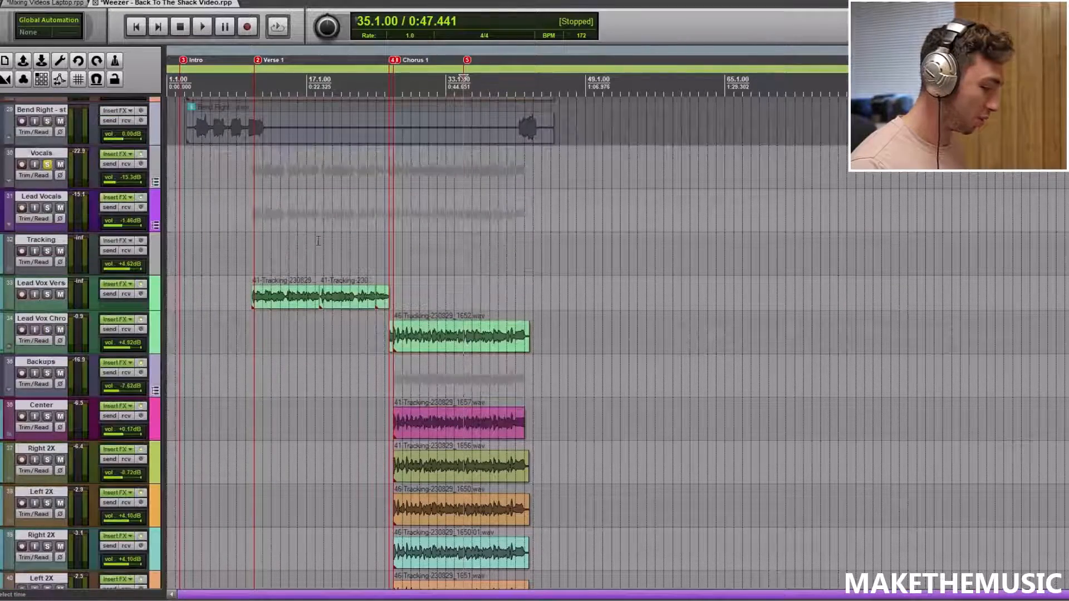
key(space)
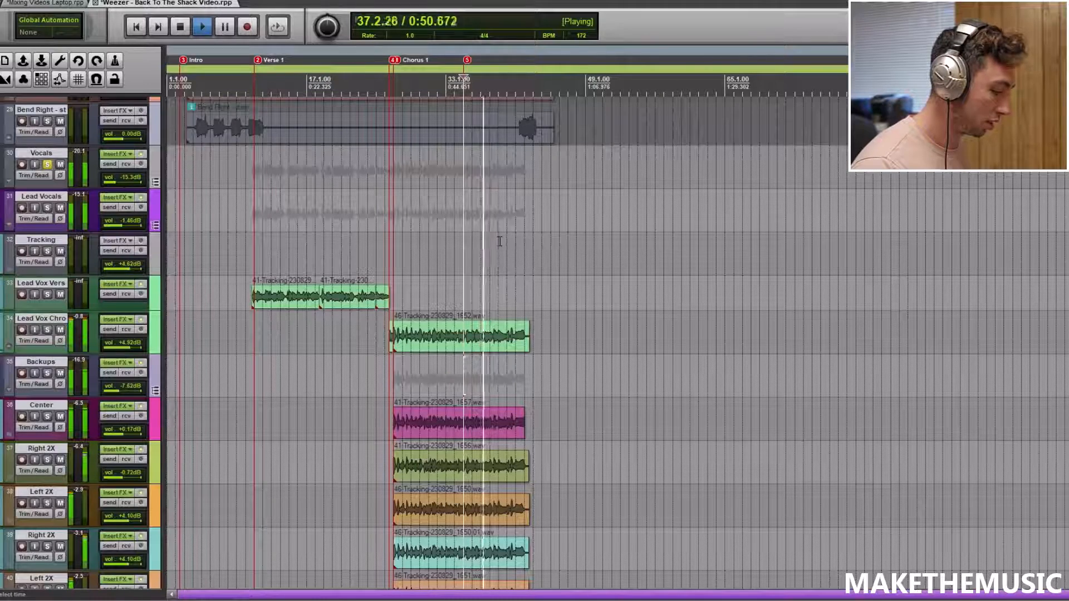
click(526, 247)
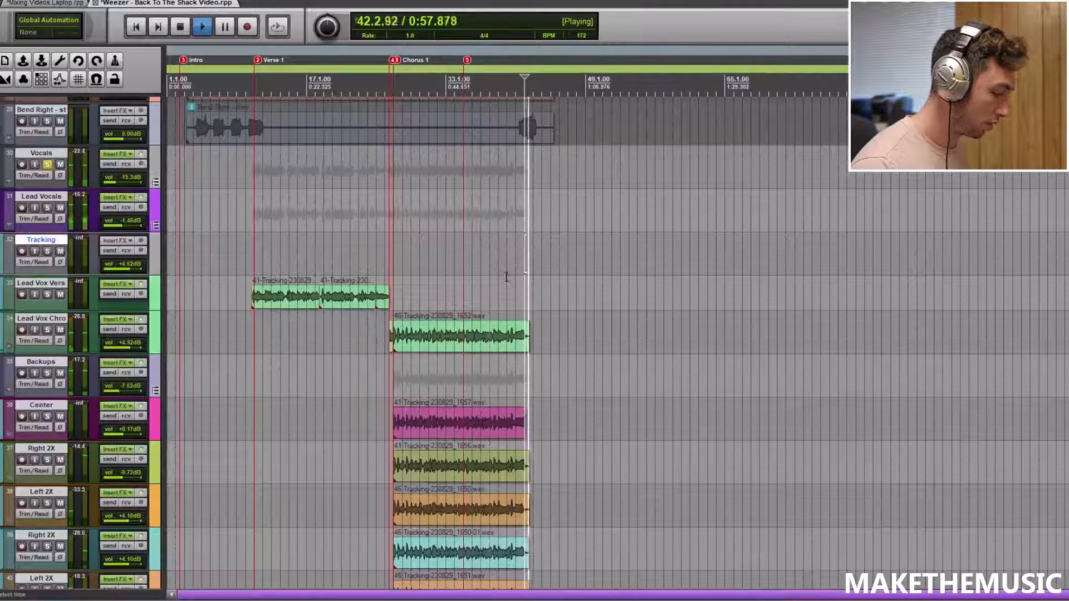
click(501, 277)
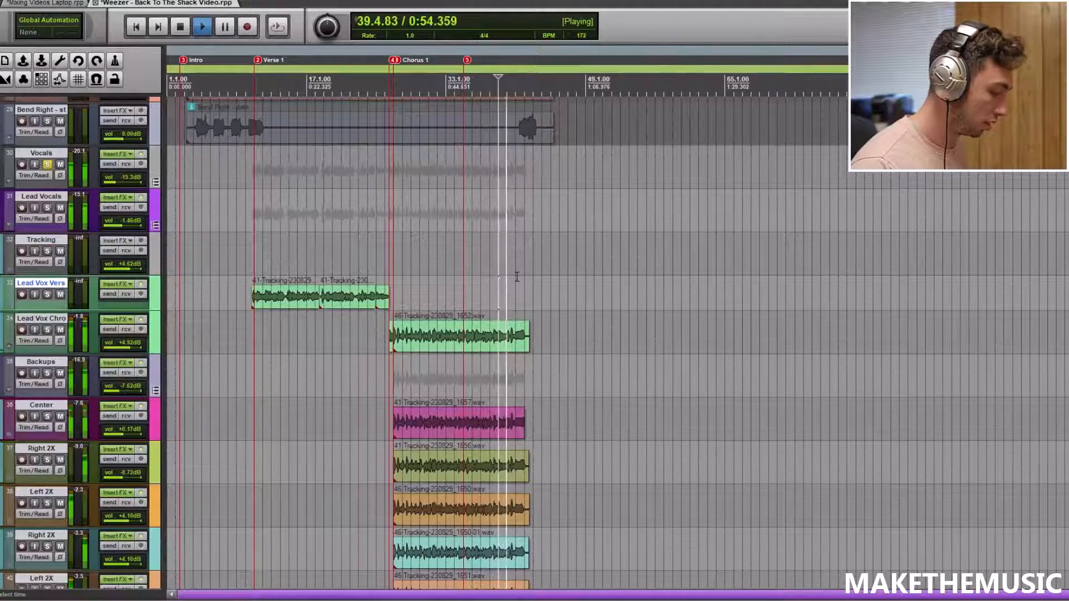
key(space)
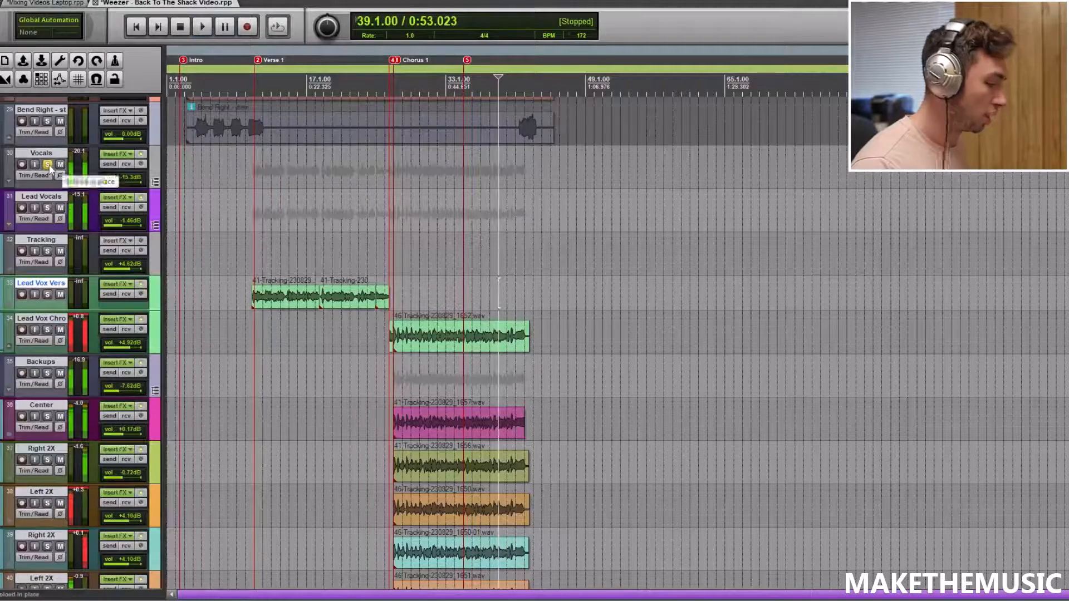
Unsolo the Vocals folder and play the full mix from 35.1.00 through the end of the chorus
click(47, 164)
click(462, 194)
scroll(462, 193, up, 2)
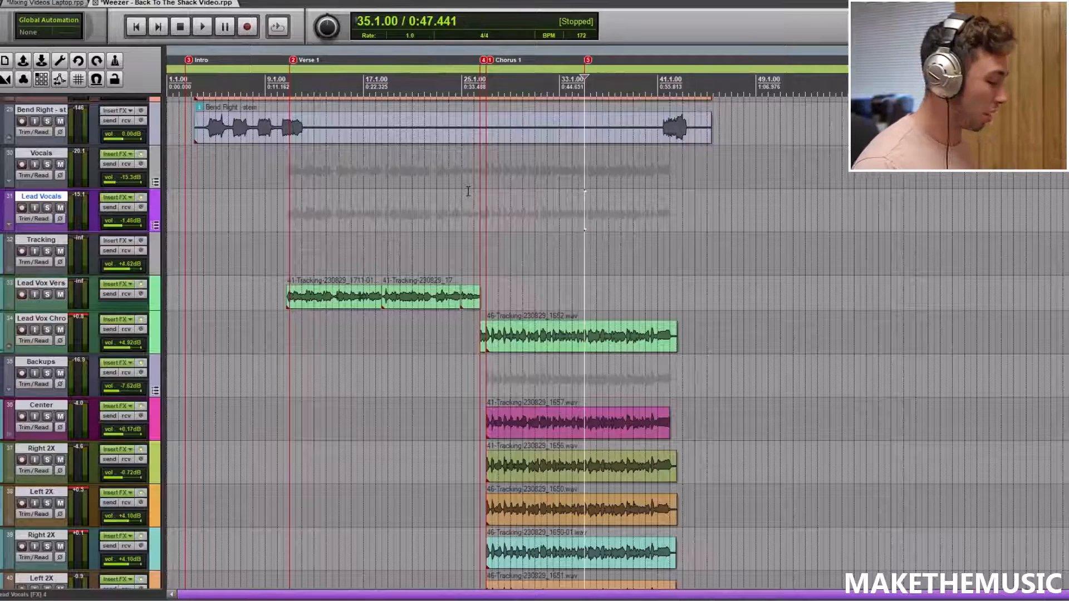
key(space)
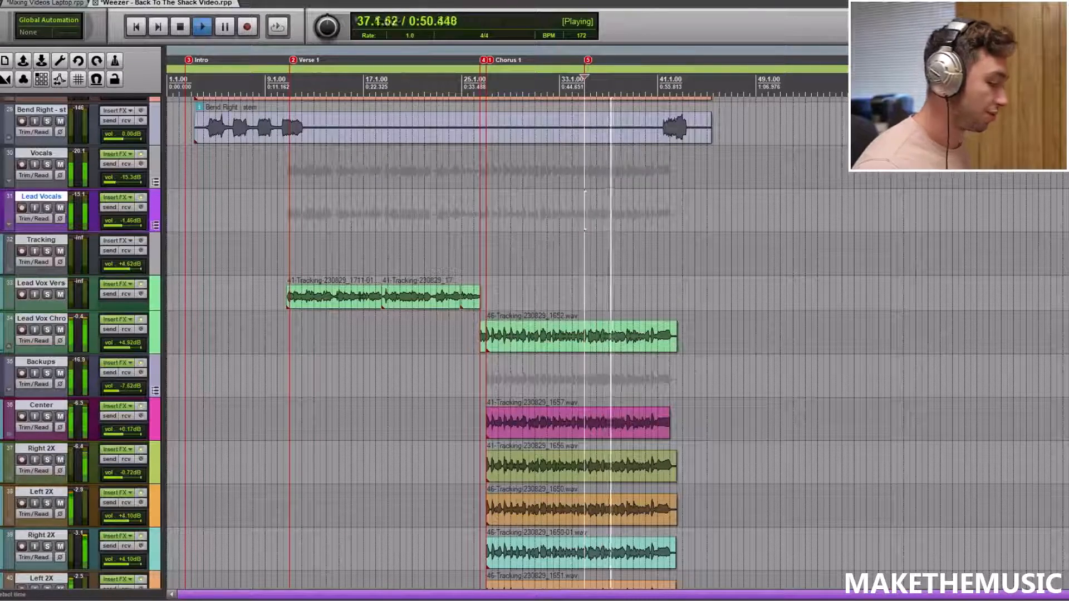
scroll(622, 243, down, 2)
scroll(721, 259, up, 2)
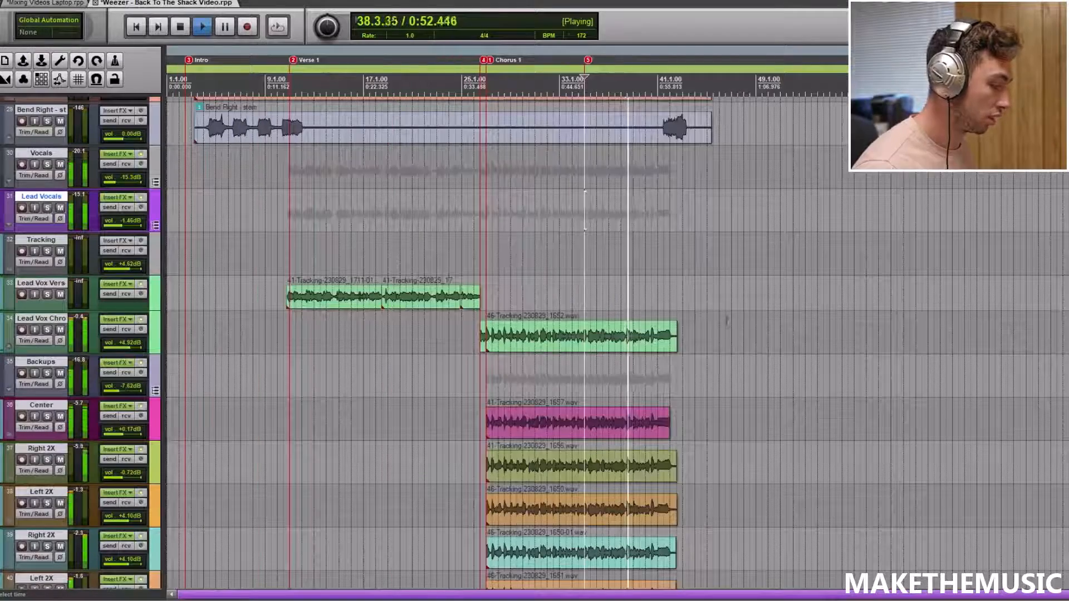
scroll(706, 295, down, 2)
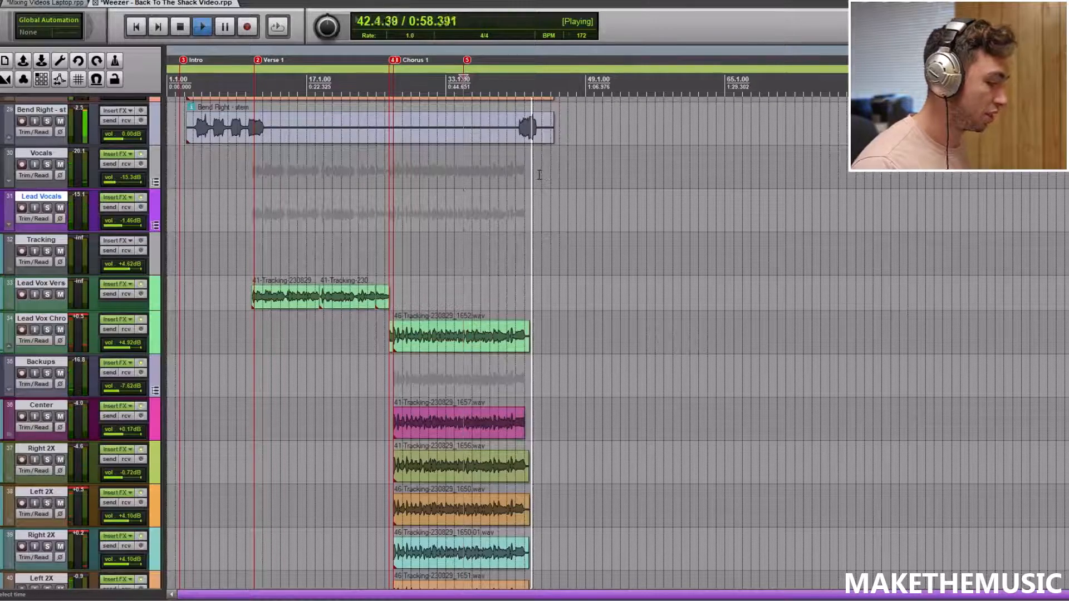
key(space)
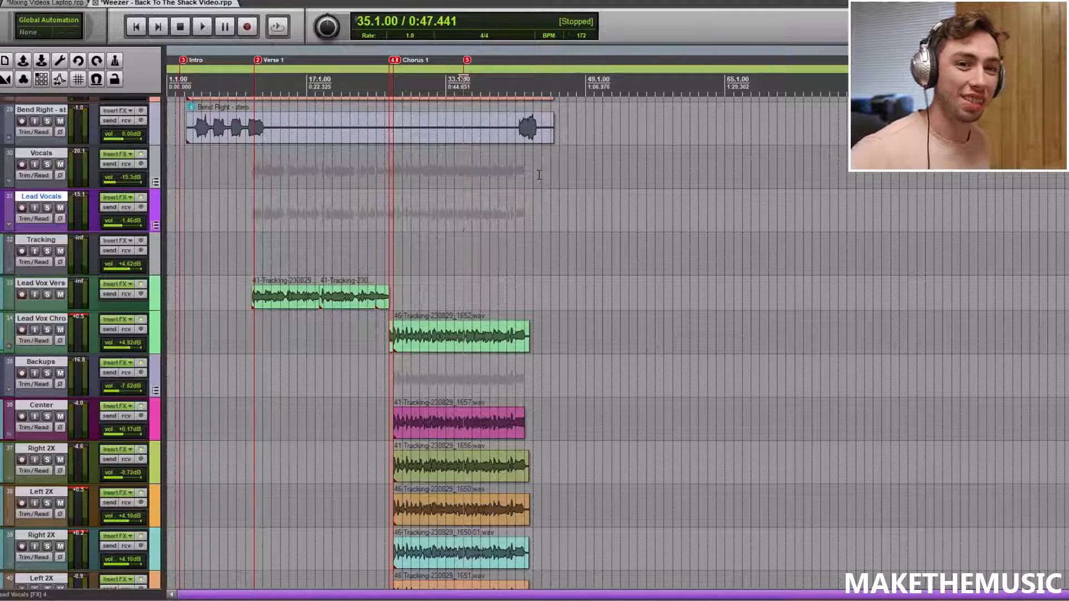